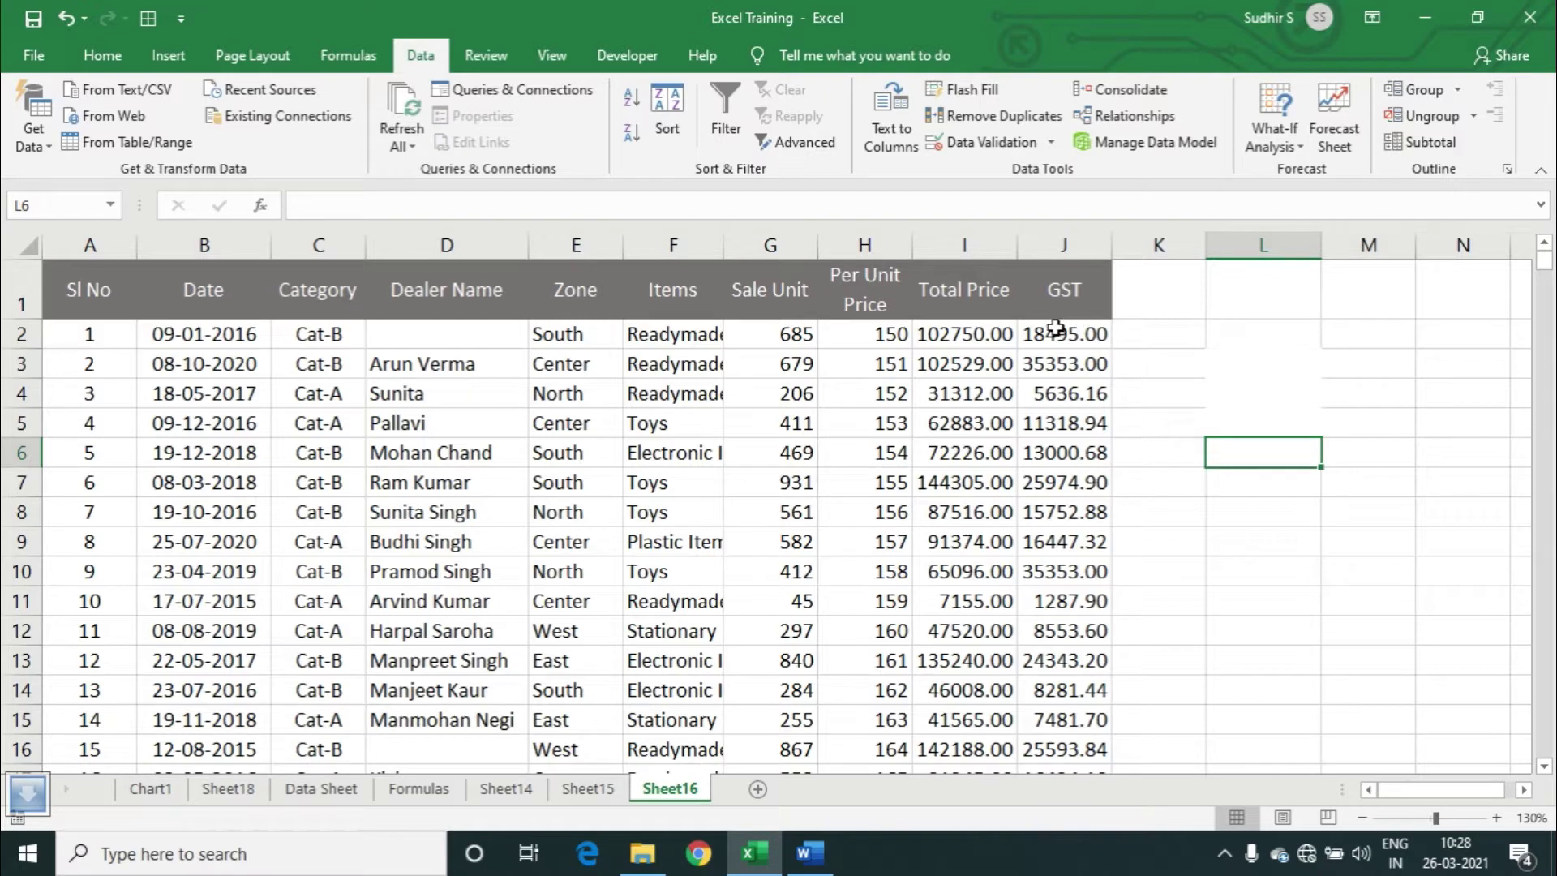
Calculate the maximum of GST values J2:J18 below the column using AutoSum, then clear the result from J19.
drag(1055, 329, 1051, 706)
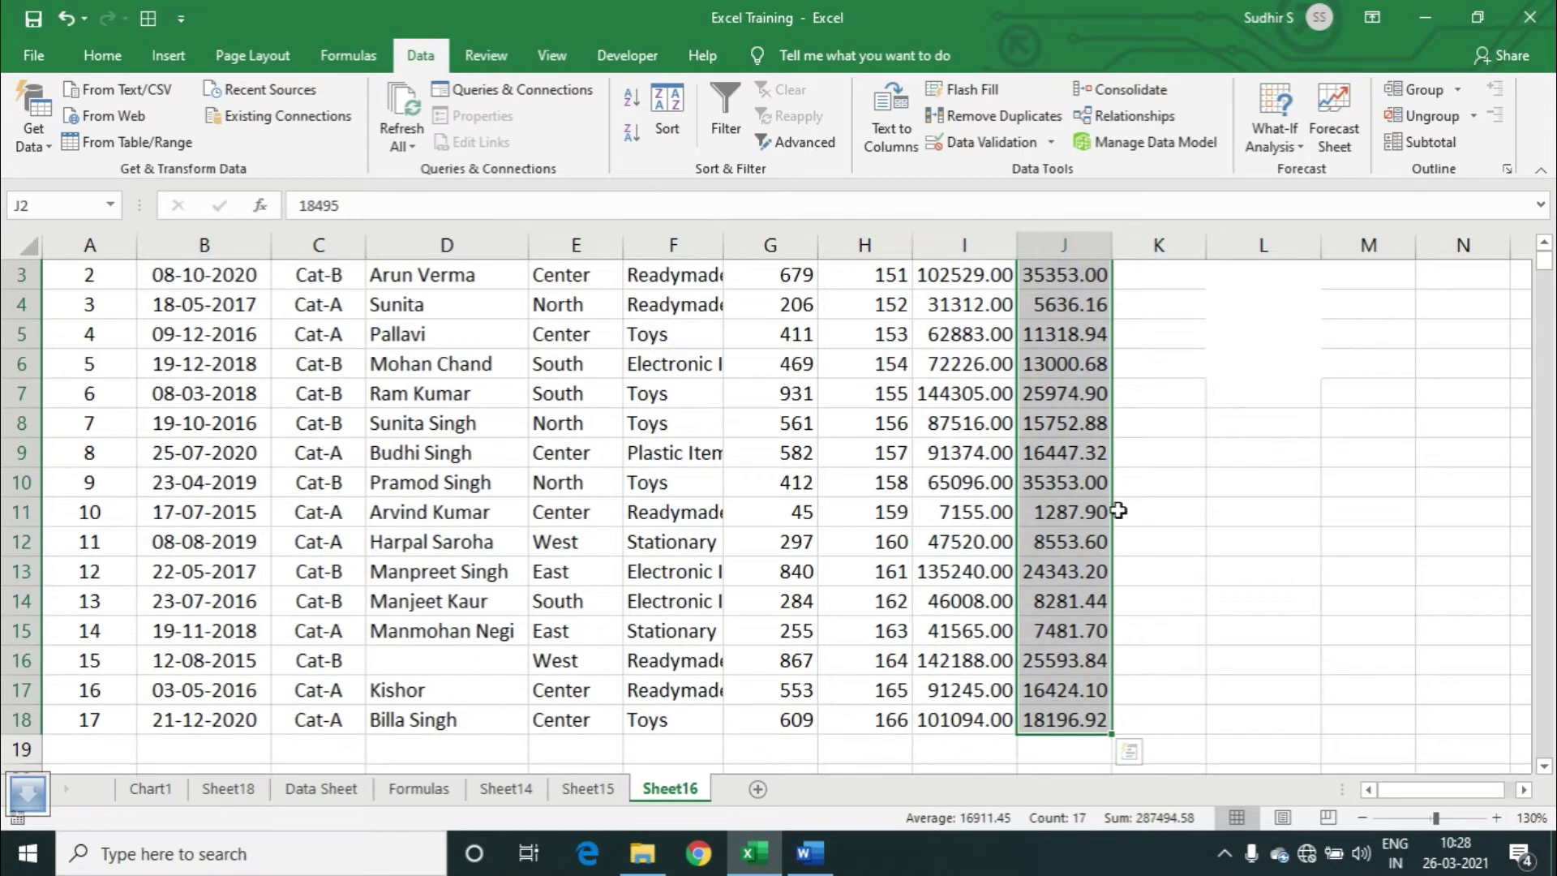
scroll(1134, 495, up, 1)
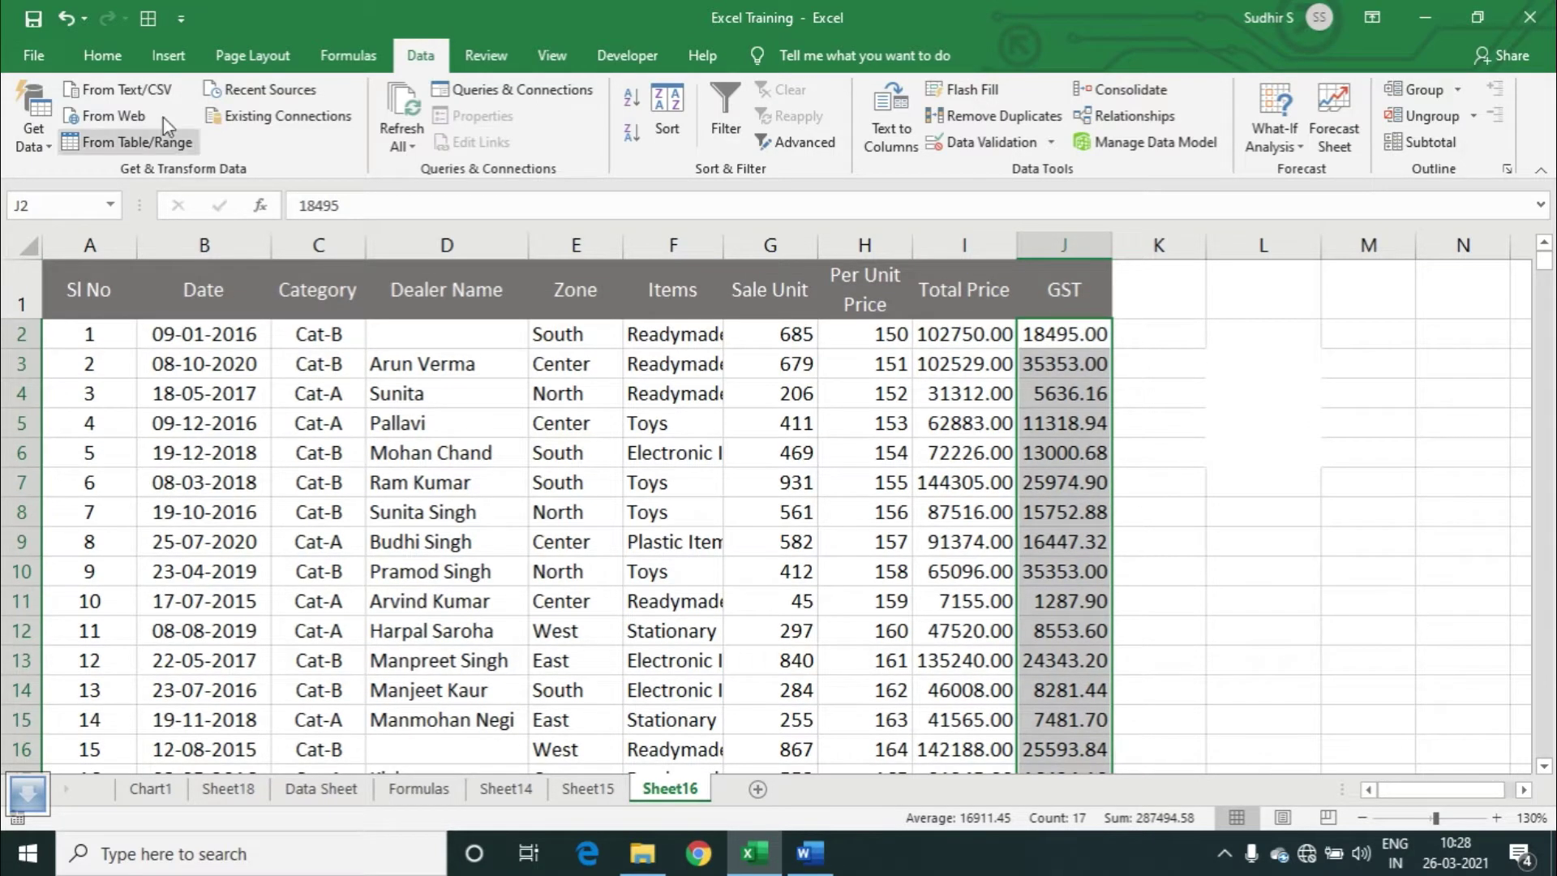
click(107, 56)
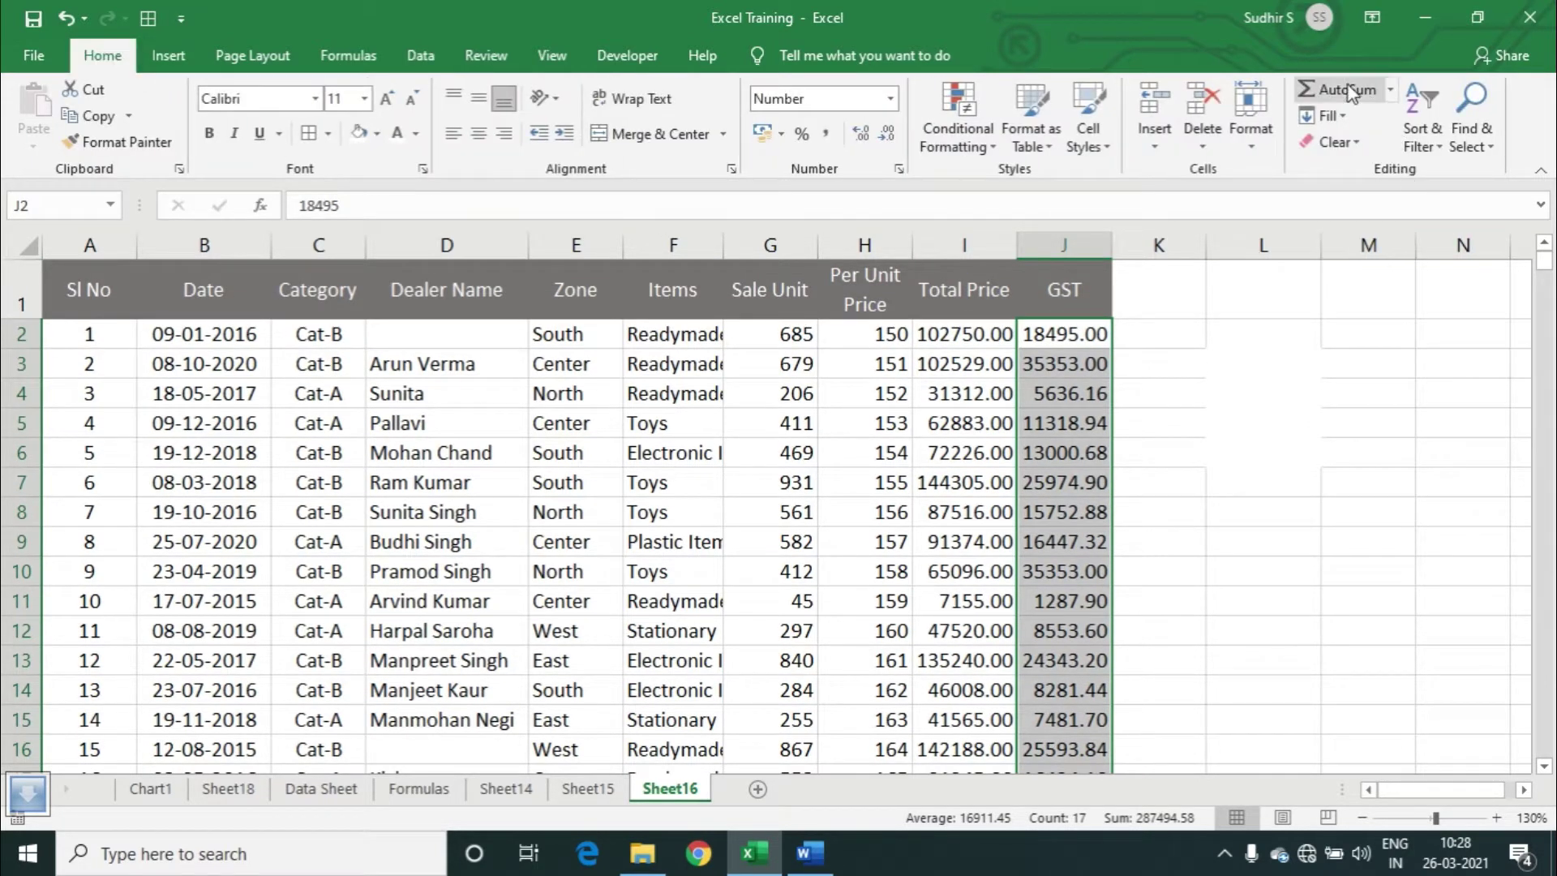
click(1392, 91)
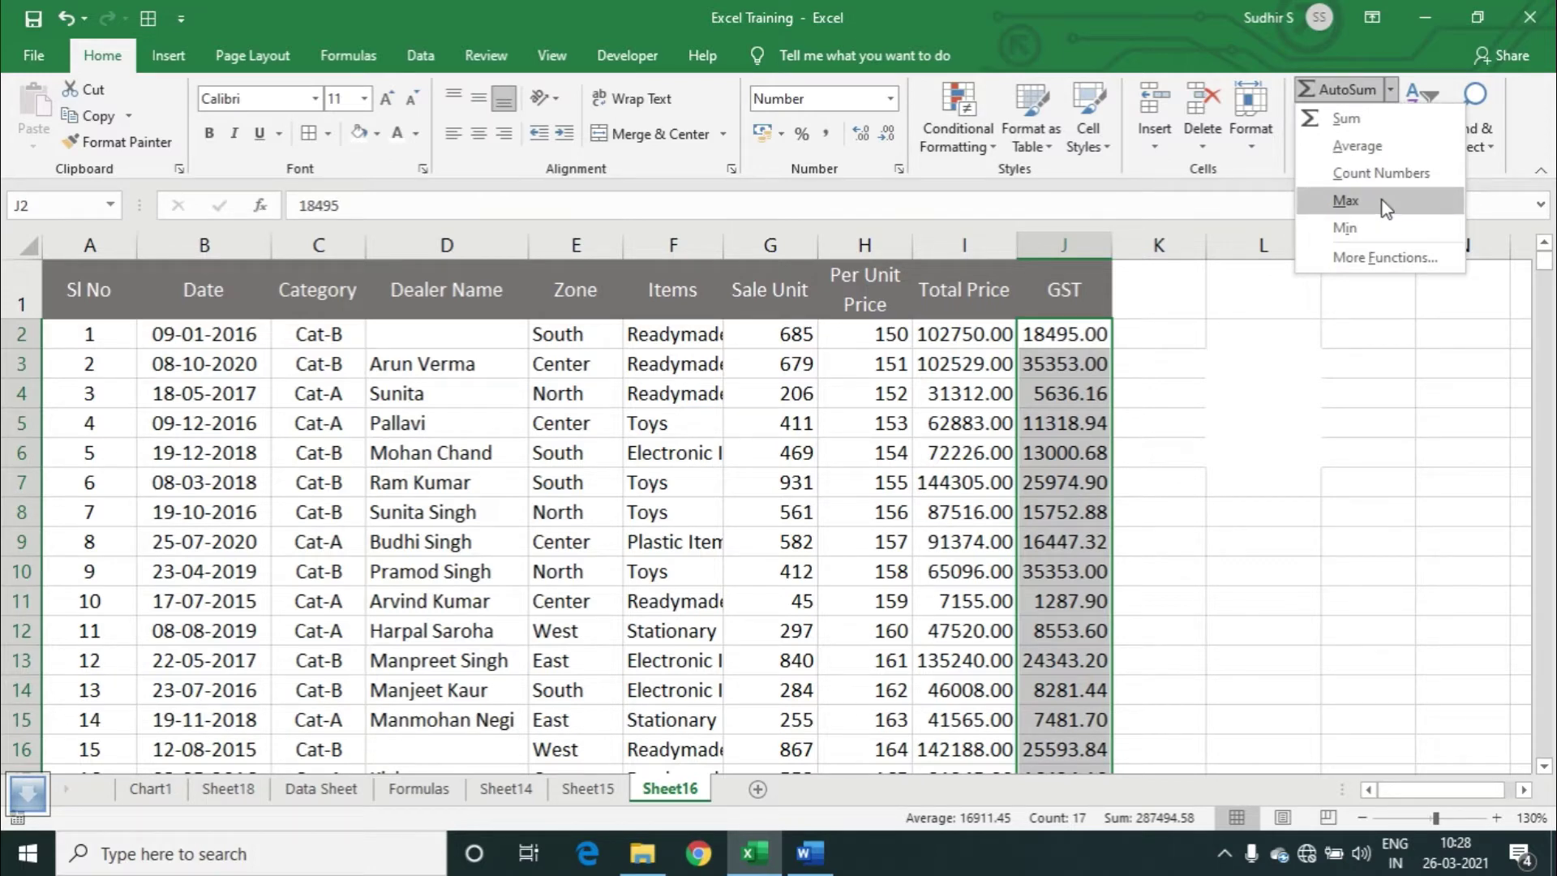
click(1346, 201)
scroll(1257, 356, down, 2)
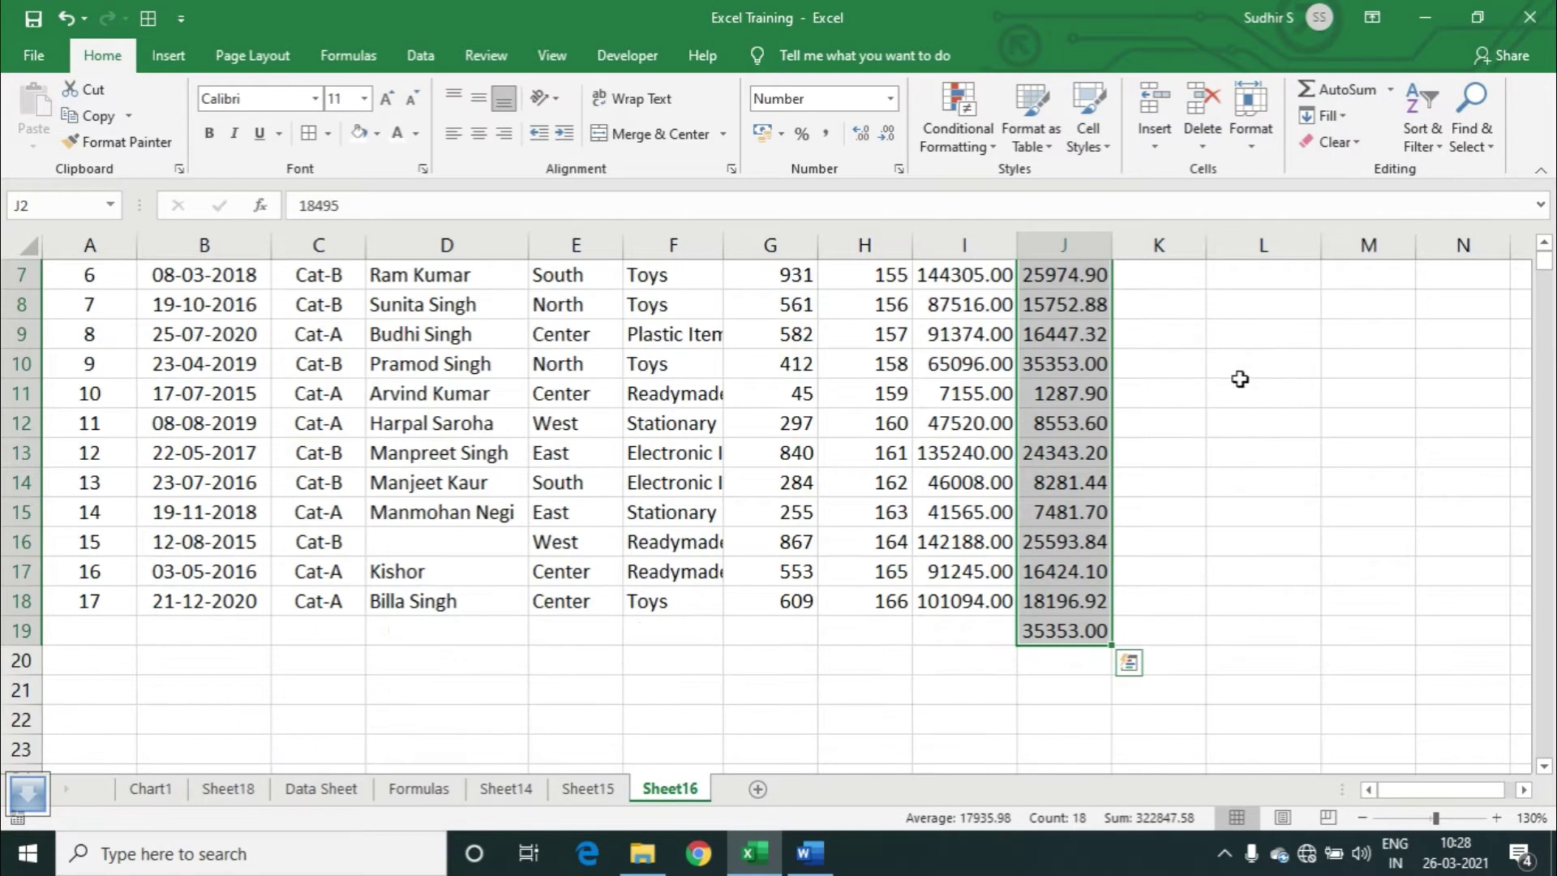
click(1092, 631)
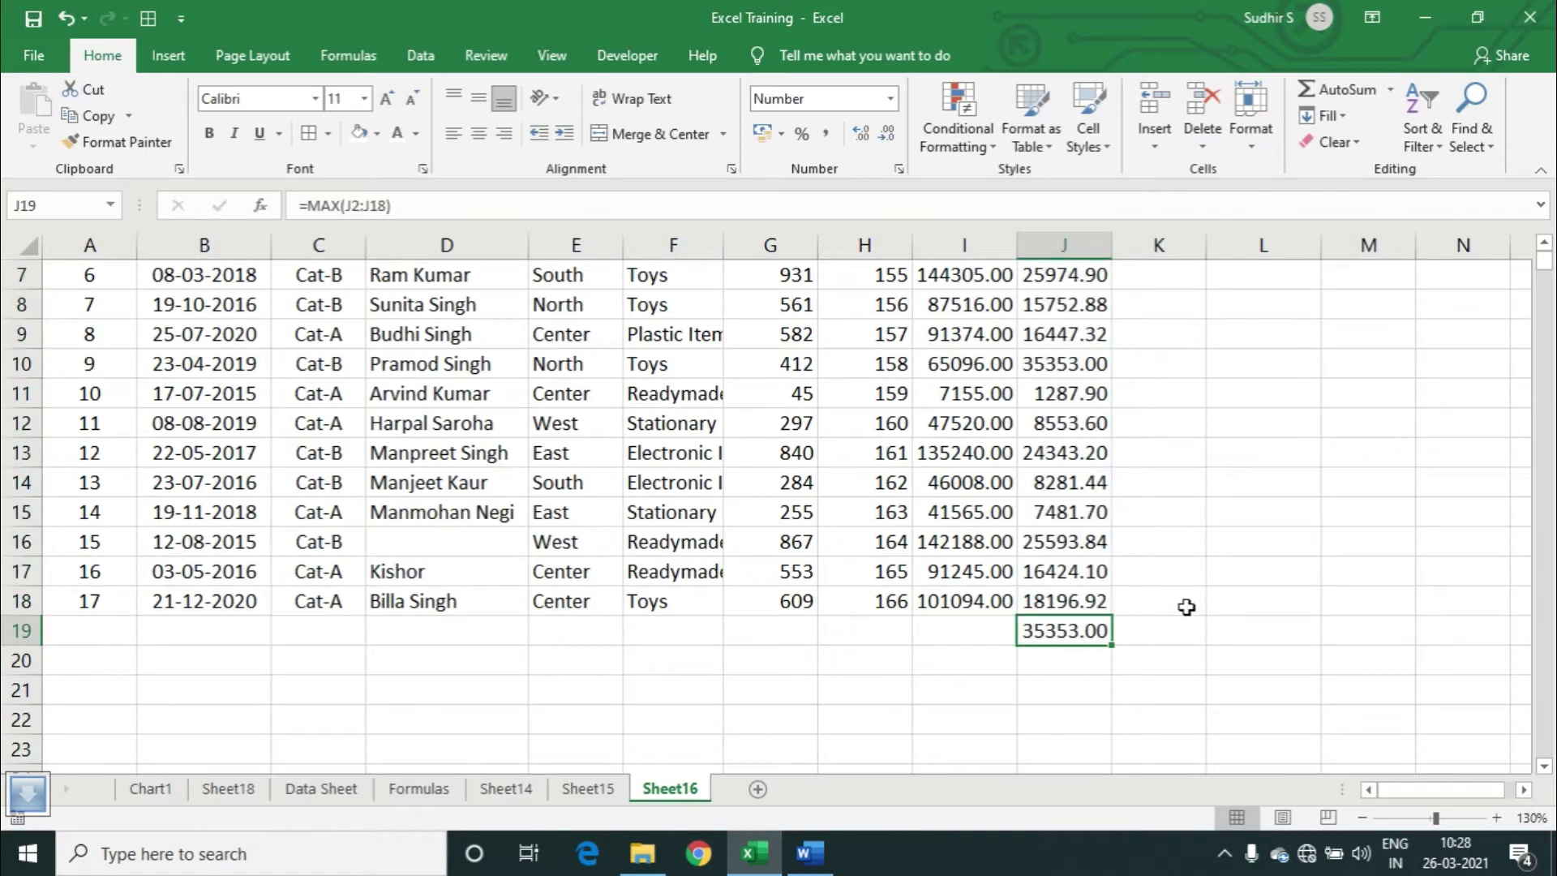
key(Delete)
Calculate the minimum of GST values J2:J18 below the column using AutoSum, then clear the result from J19.
scroll(1127, 527, up, 2)
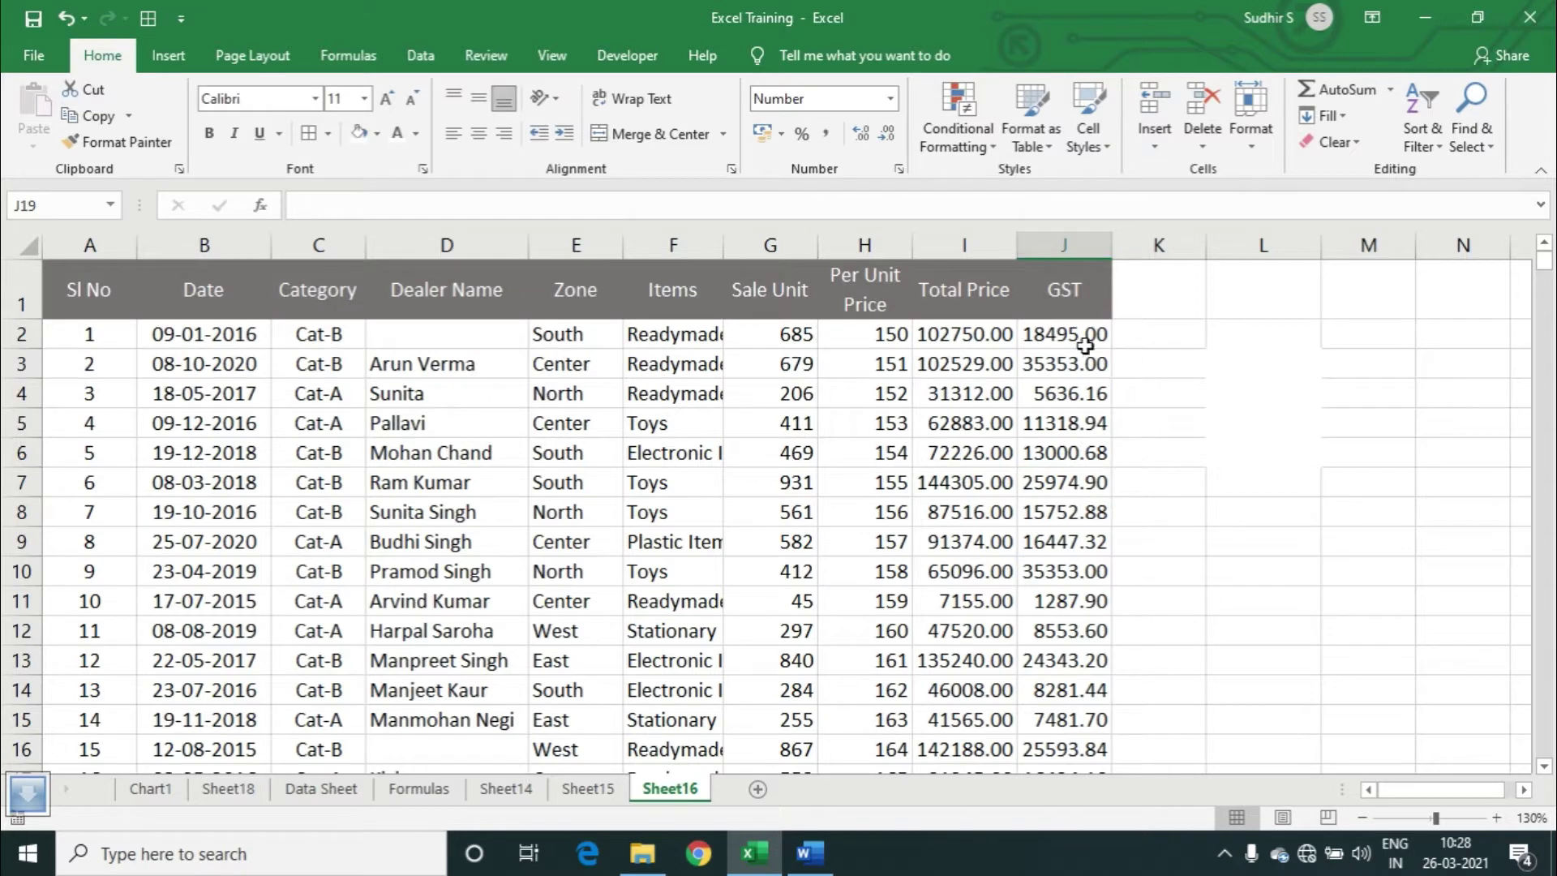
drag(1081, 338, 1046, 724)
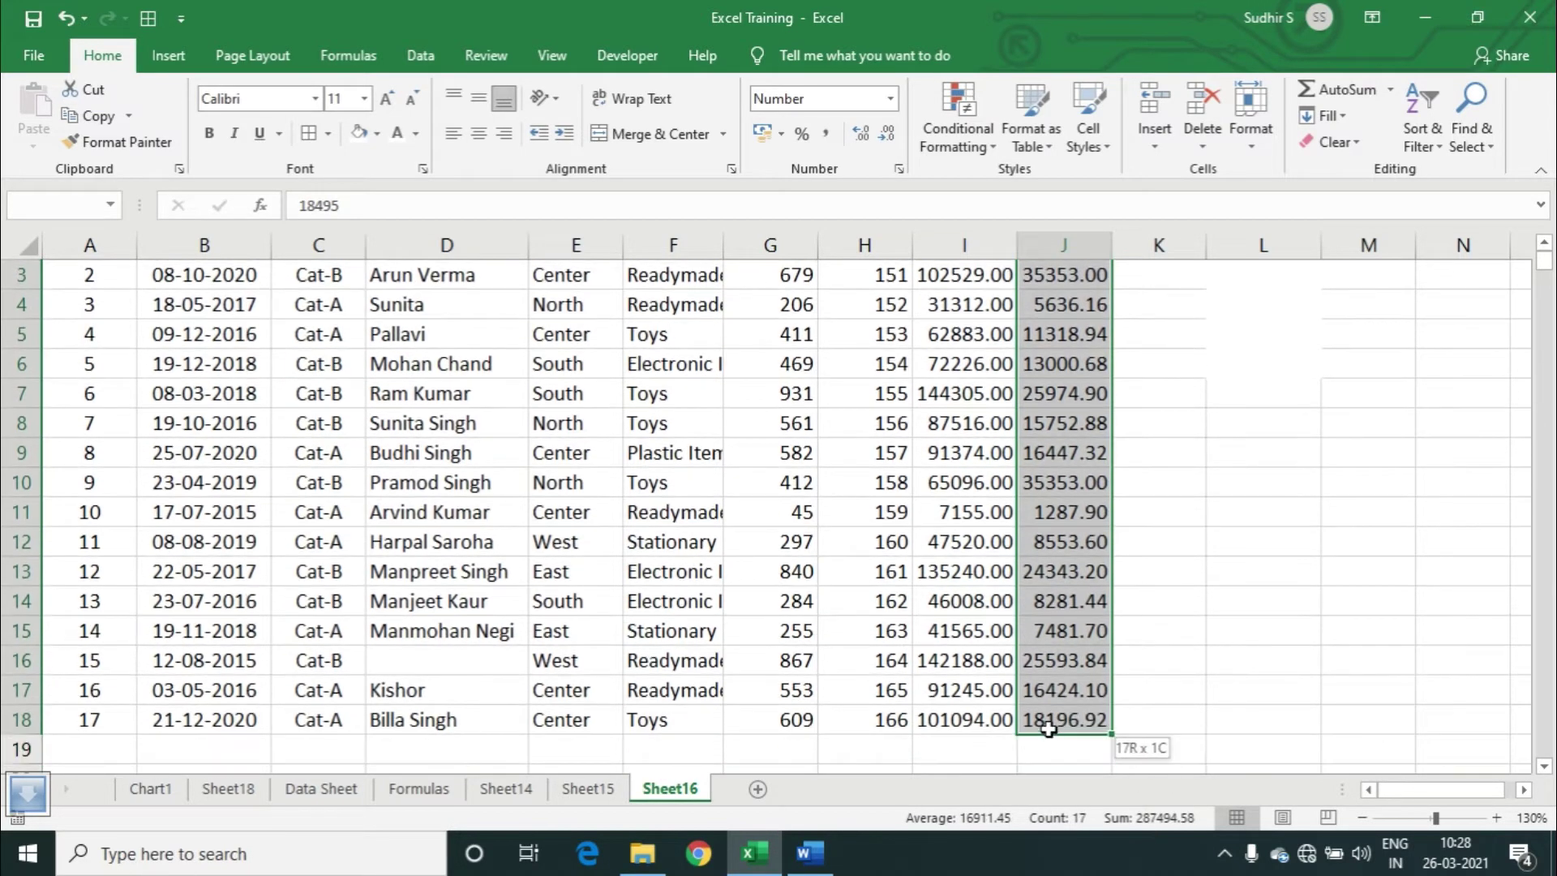
click(1391, 89)
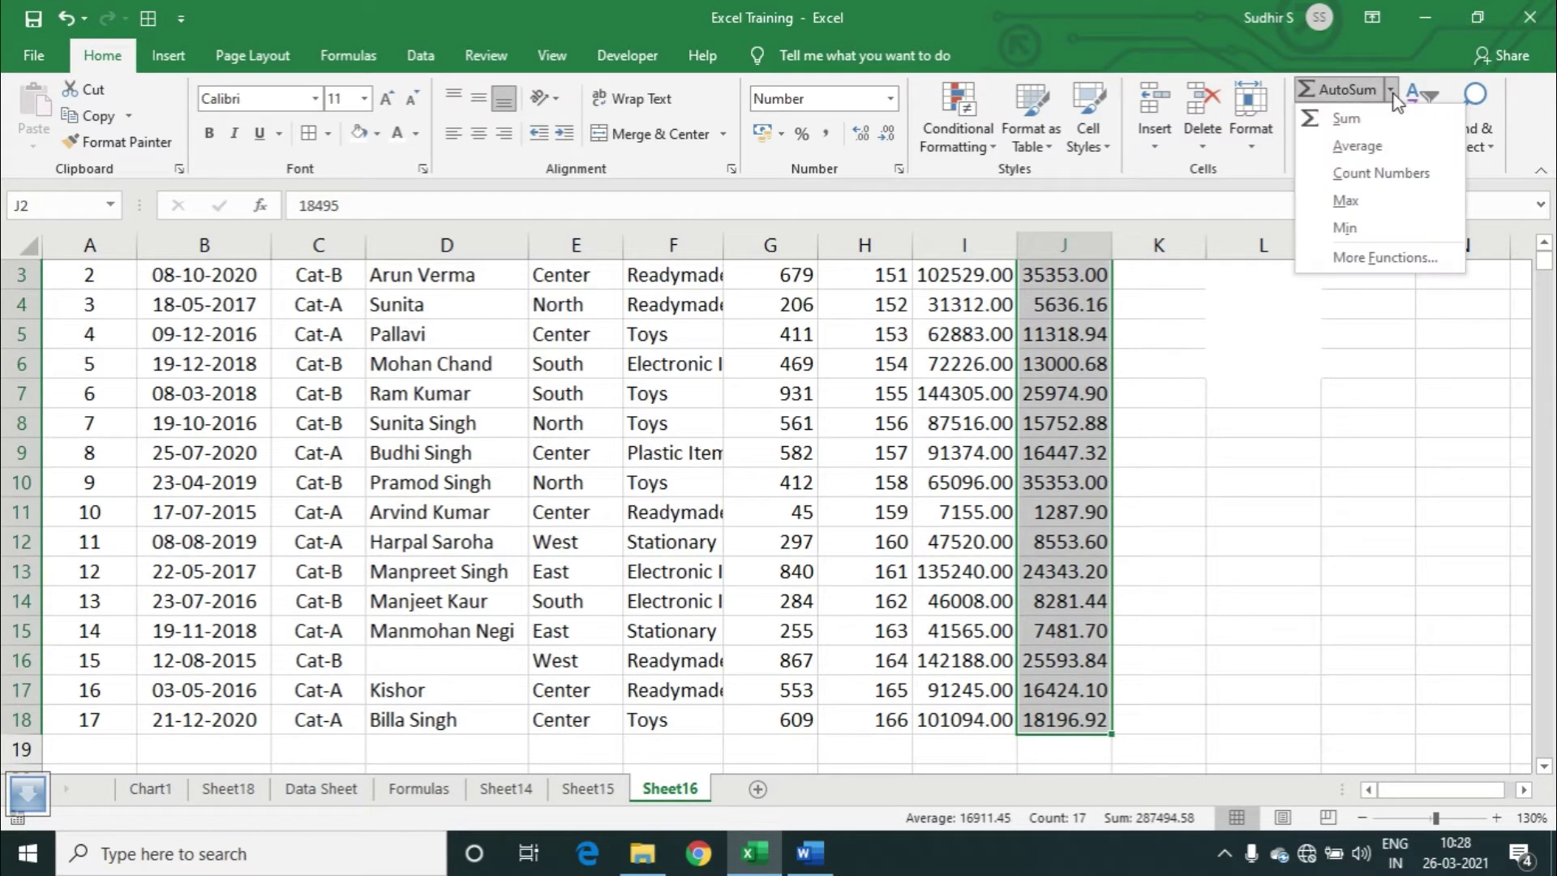
click(1344, 227)
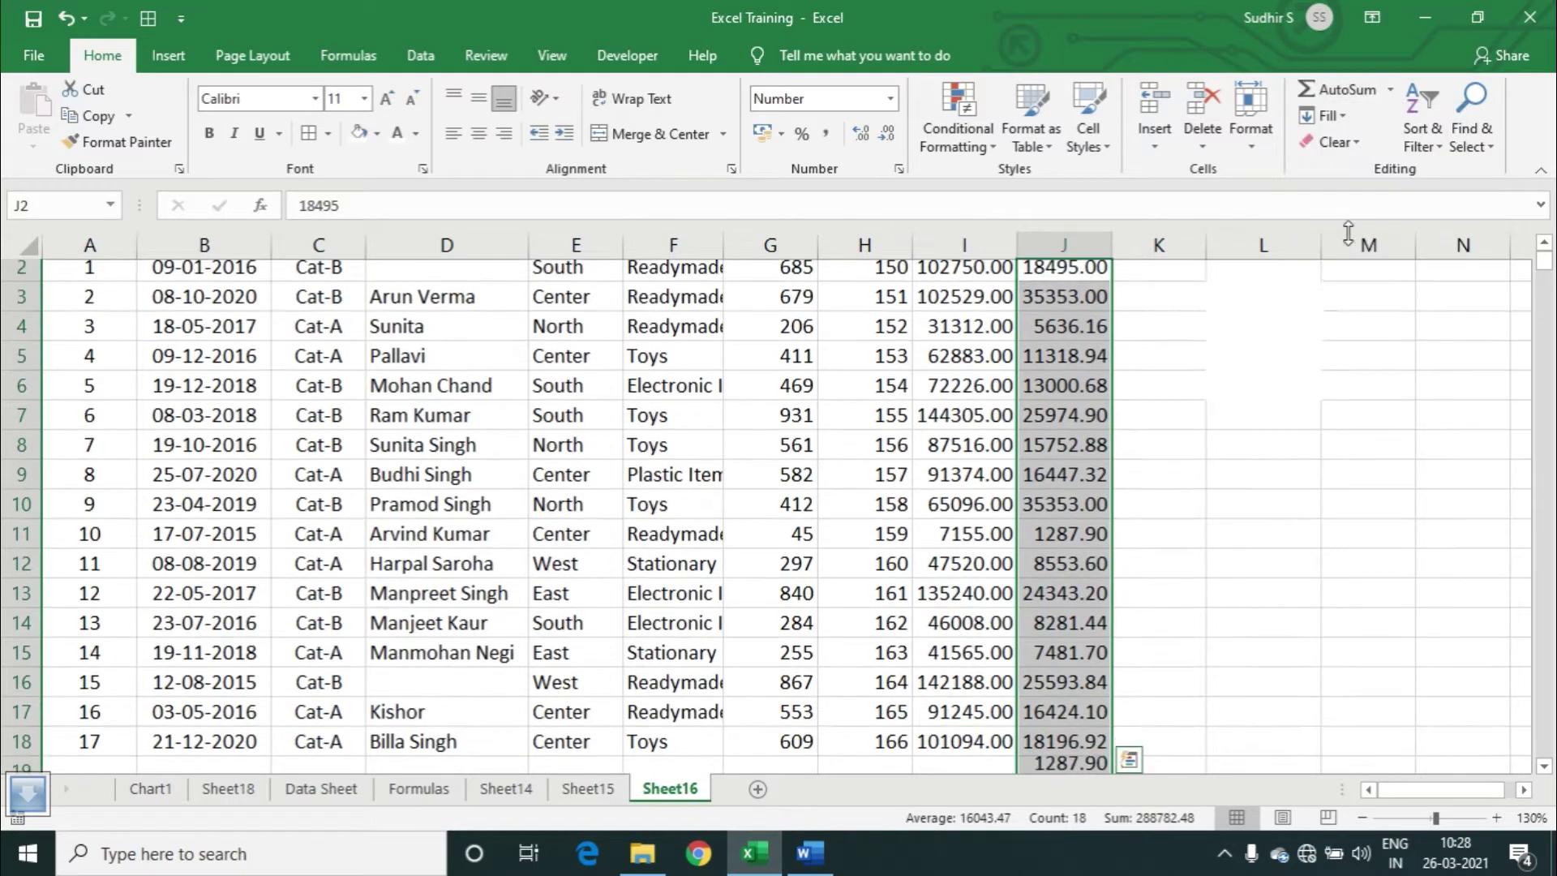
scroll(1275, 407, down, 2)
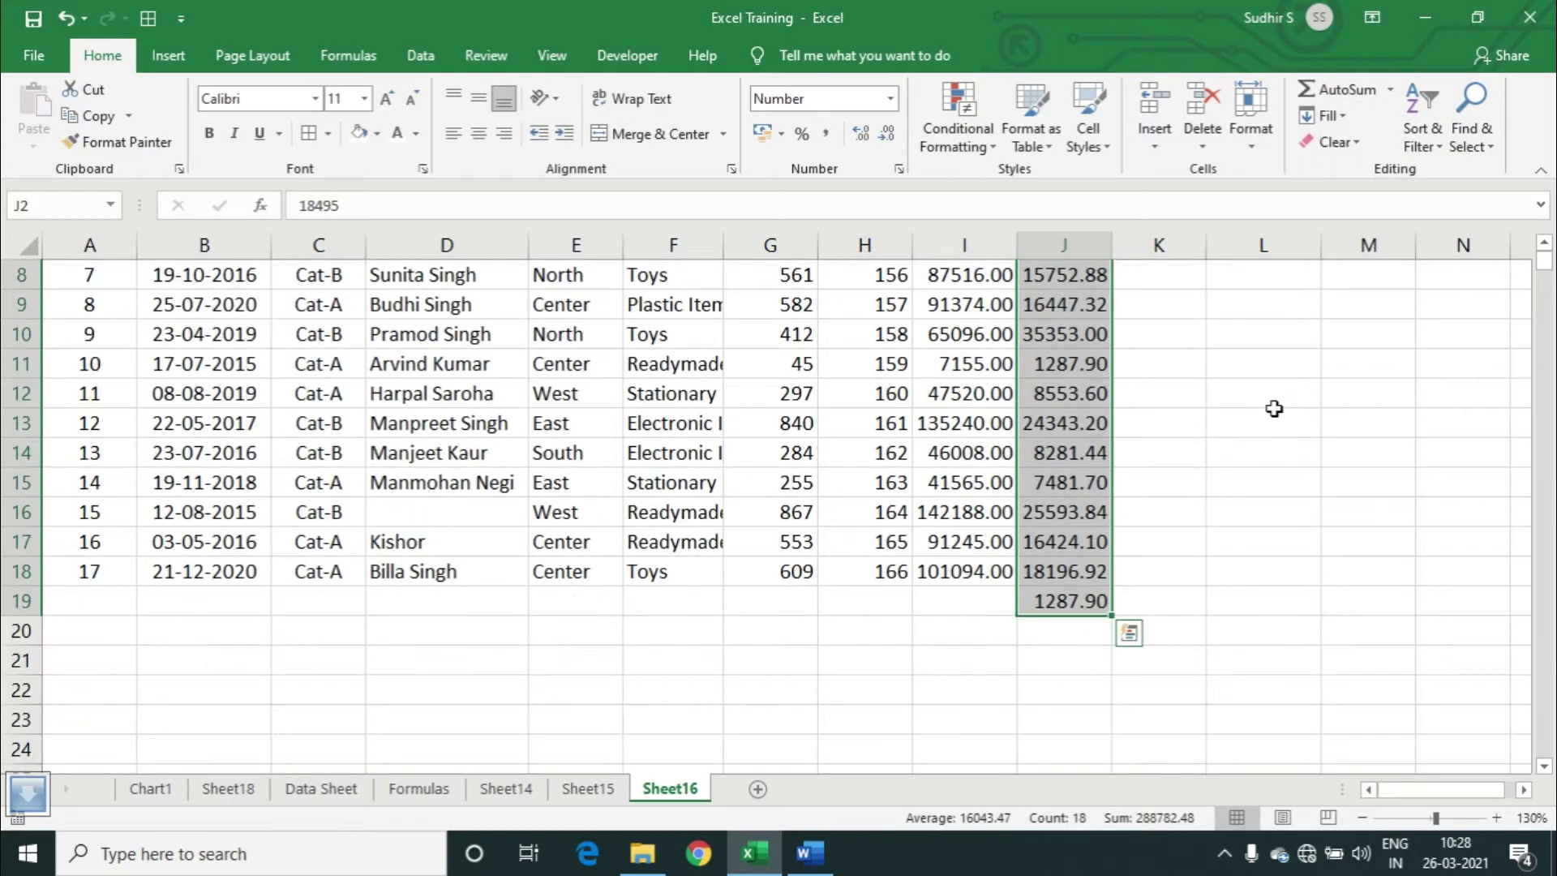
click(1087, 601)
key(Delete)
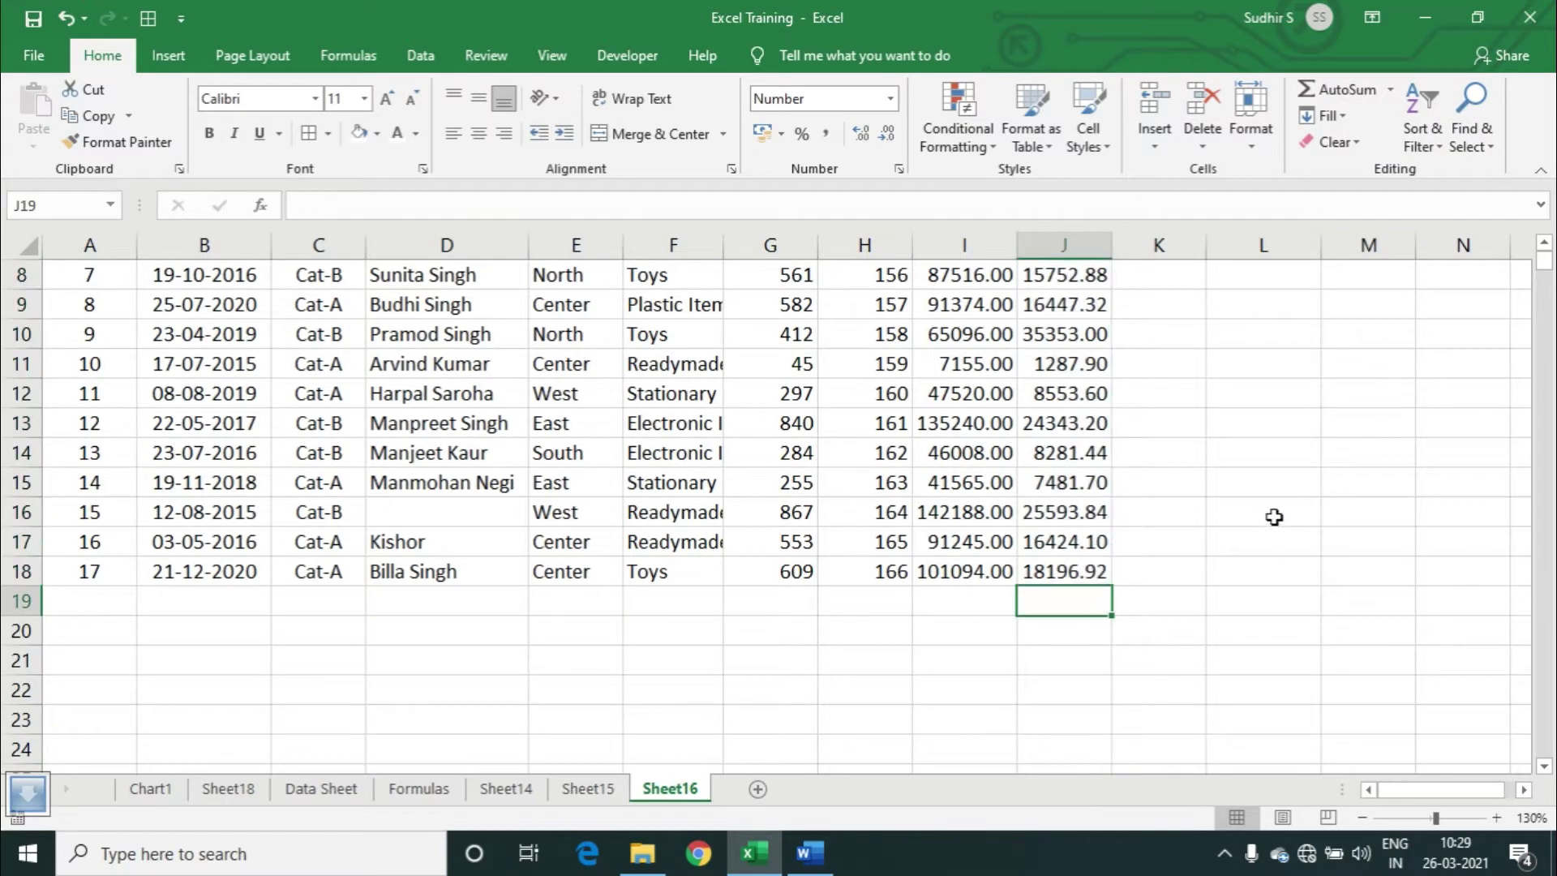
scroll(1214, 494, up, 3)
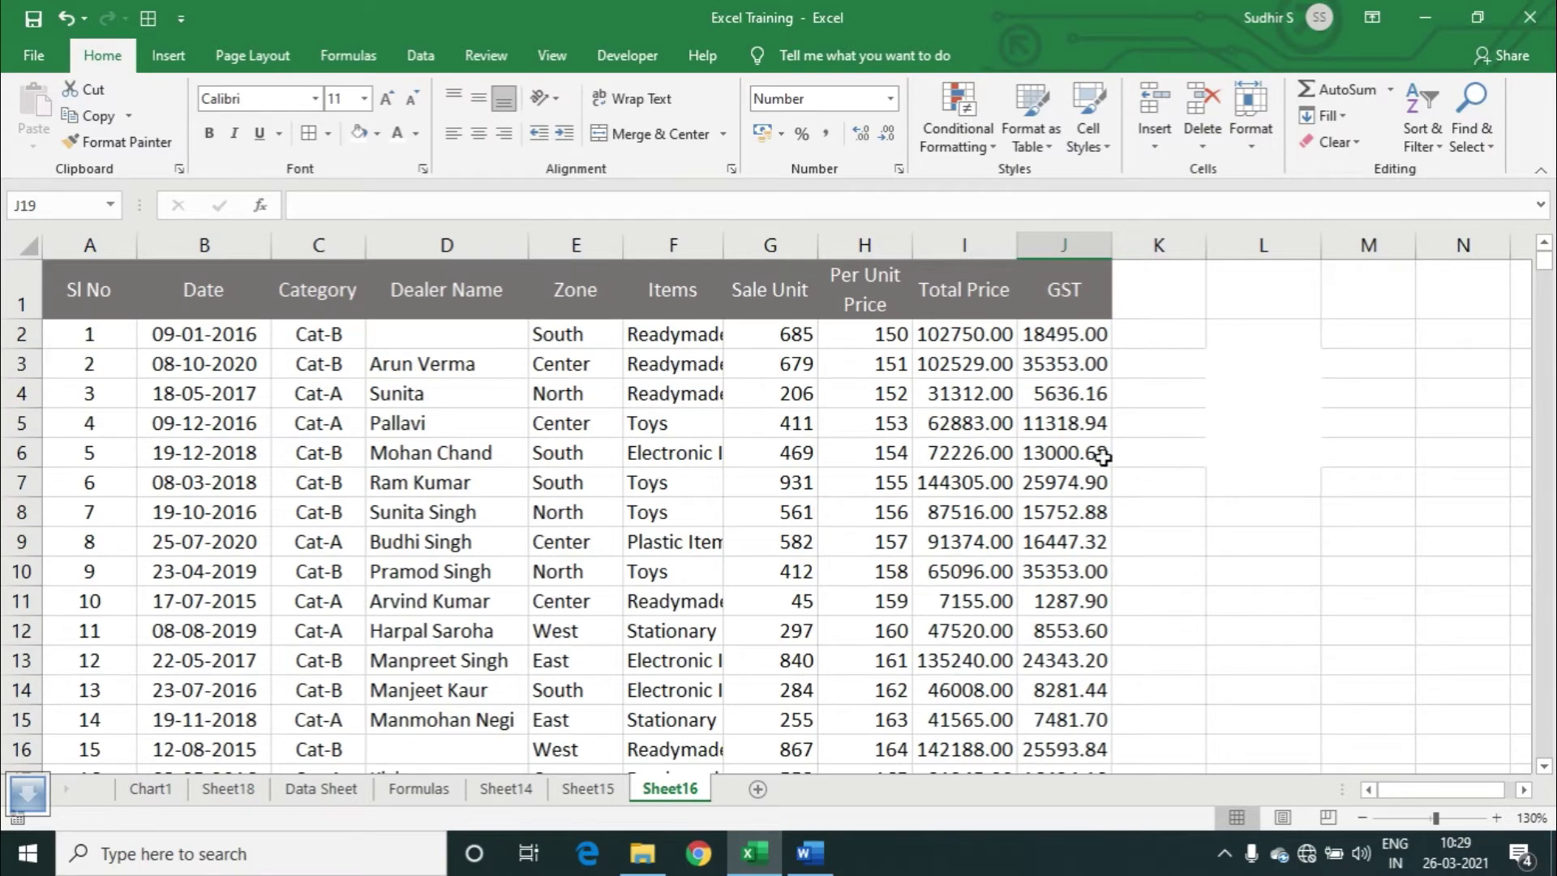
scroll(1099, 454, down, 2)
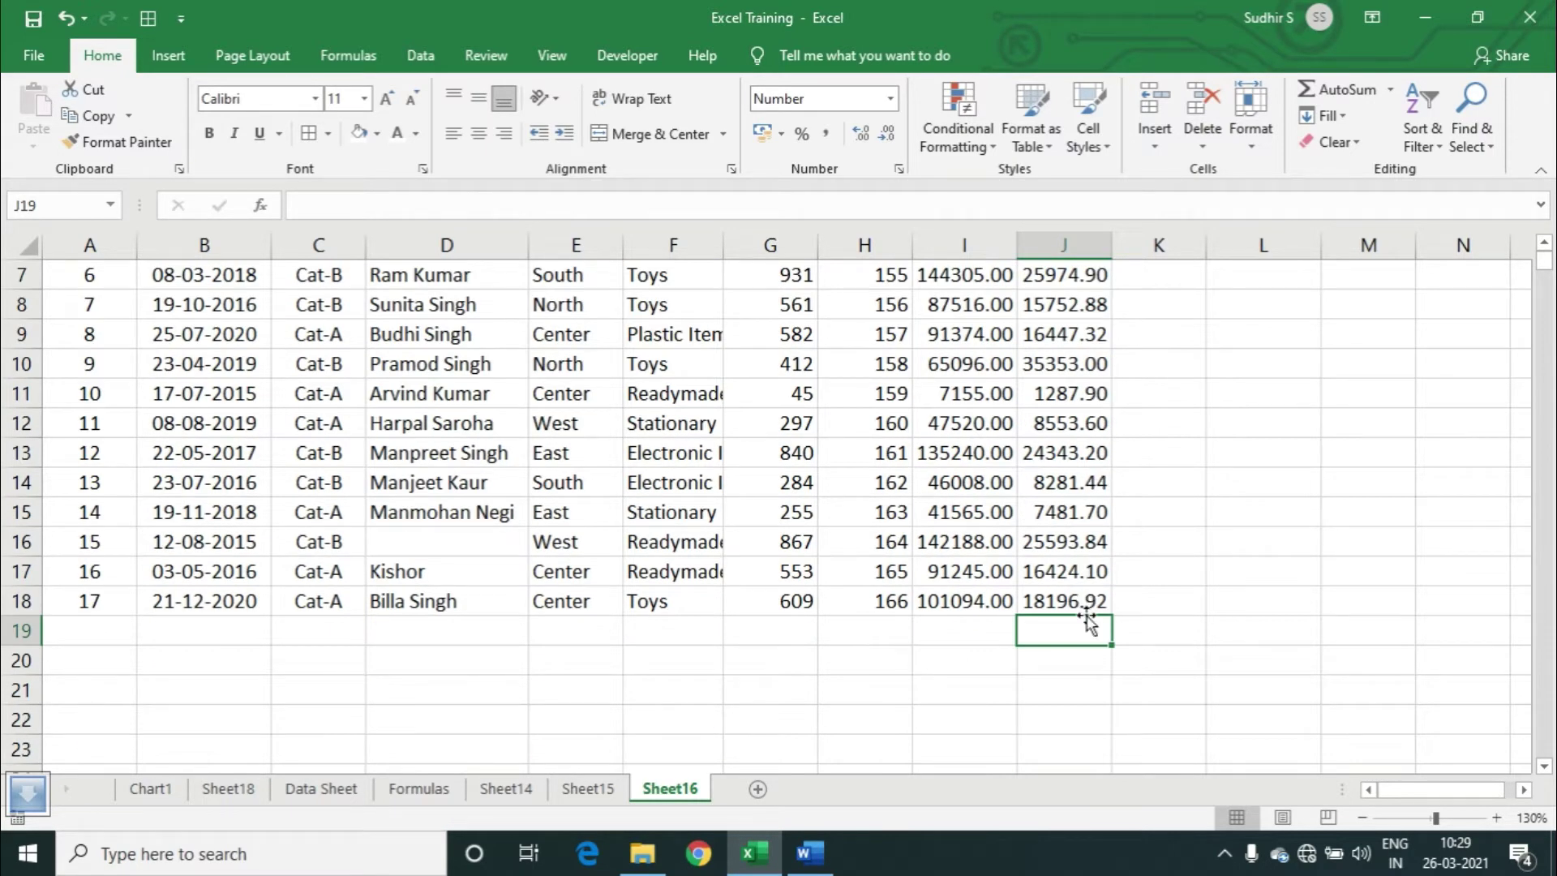
scroll(1181, 594, up, 2)
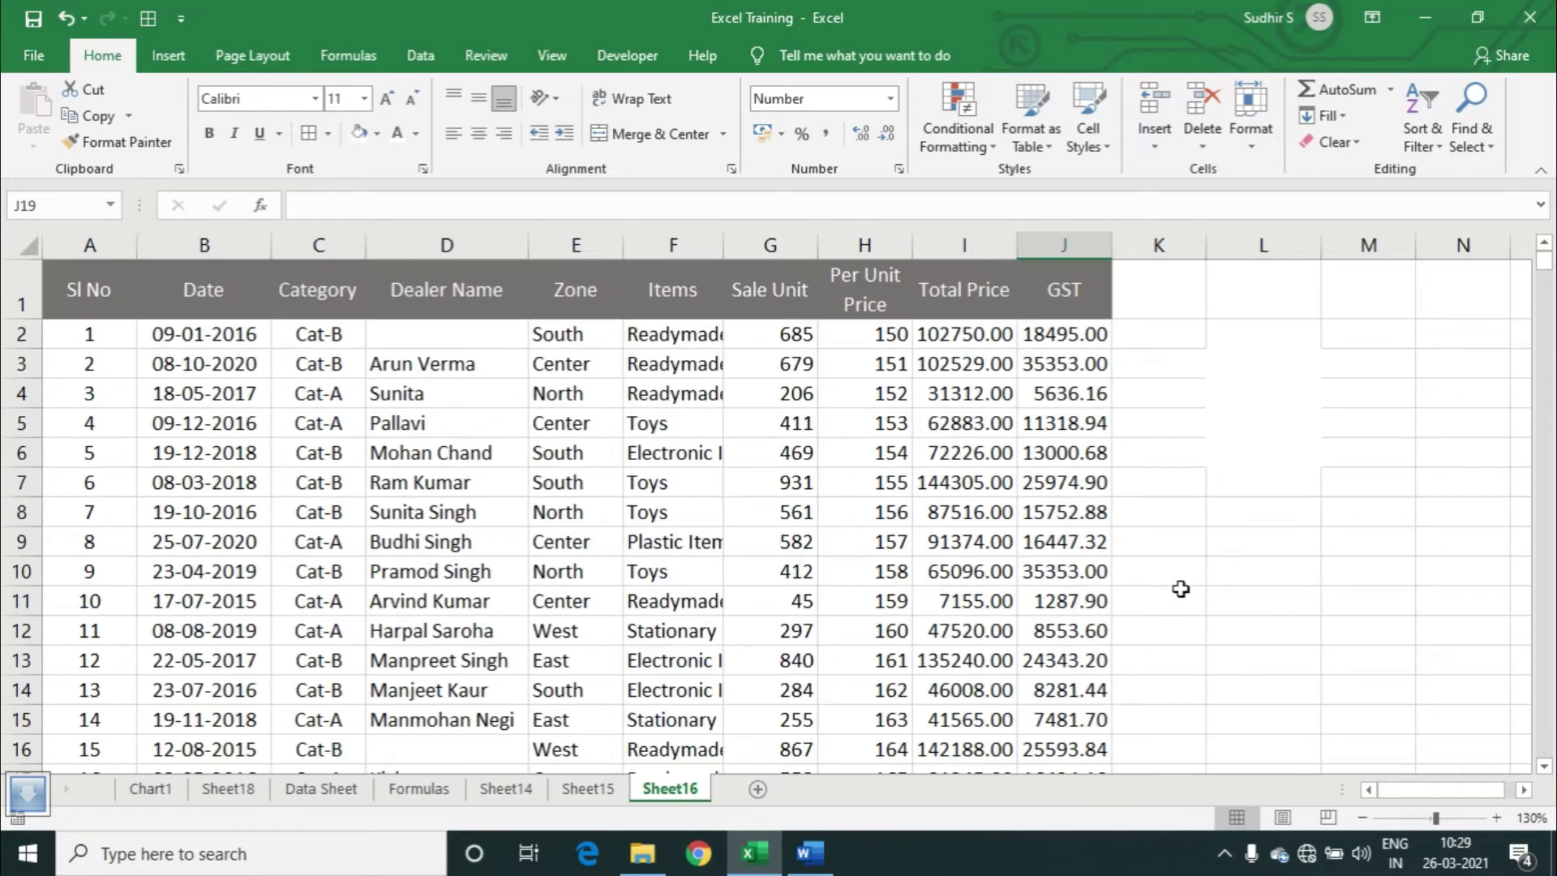
click(1307, 358)
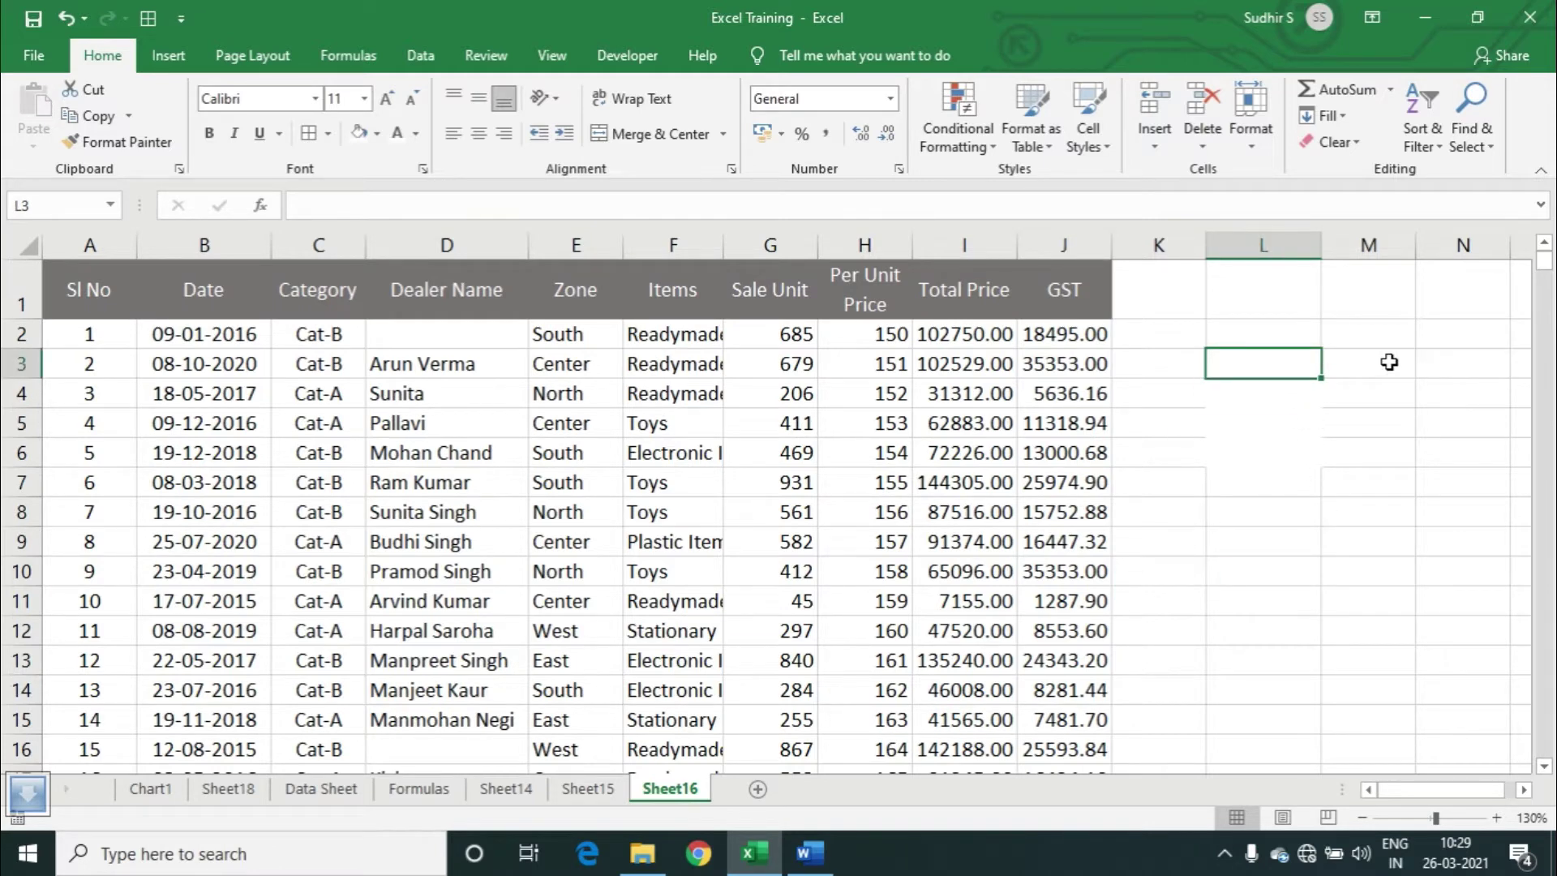
click(1346, 395)
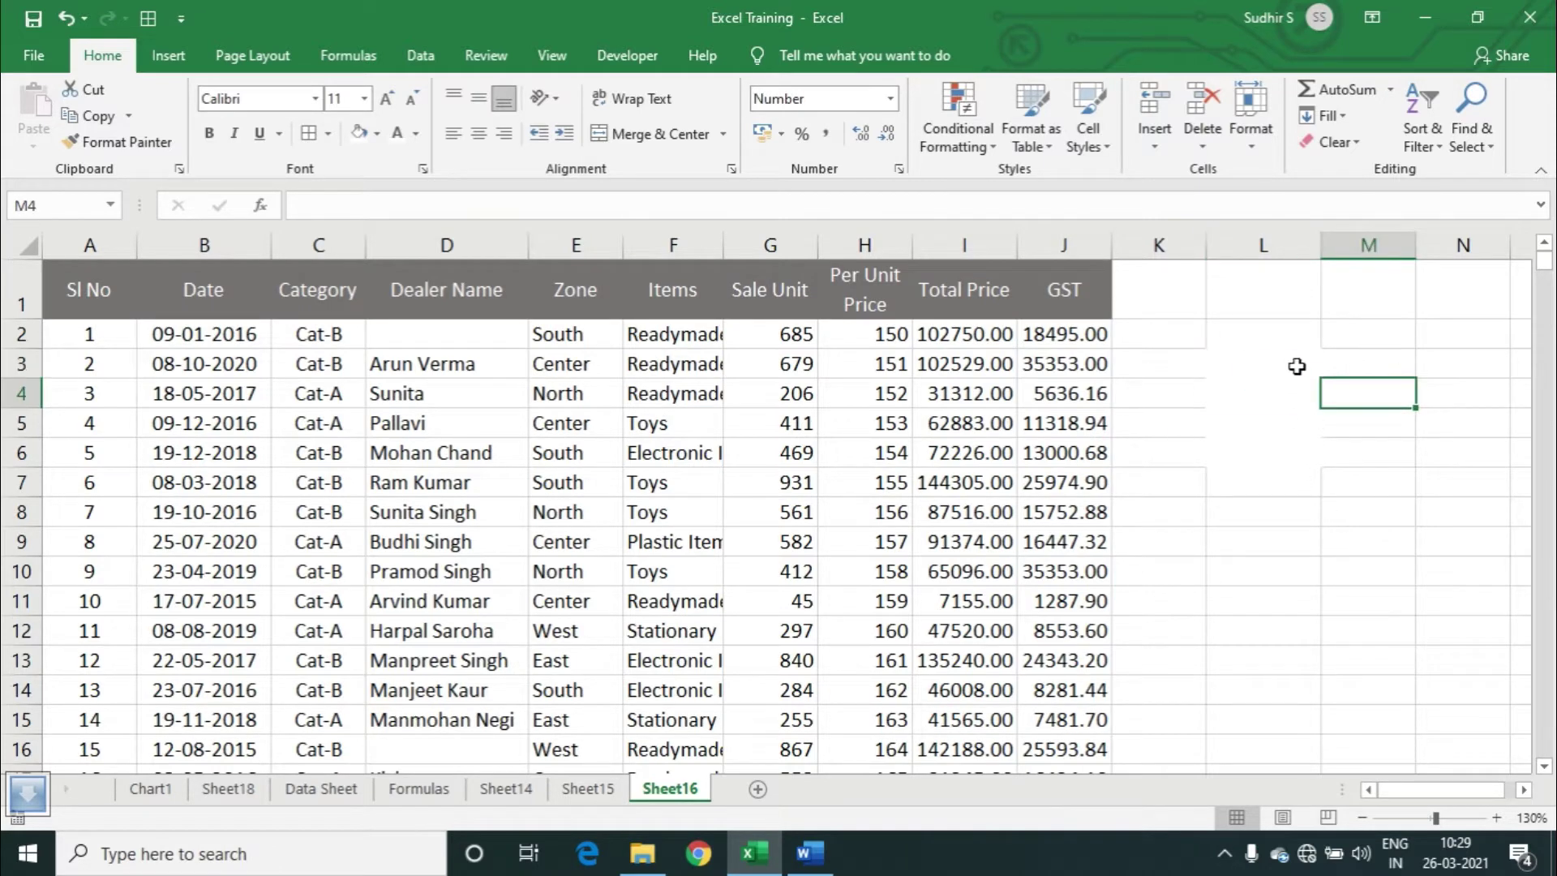
Enter the formula =MAX(J2:J18) in cell L3 to find the highest GST value.
click(1292, 361)
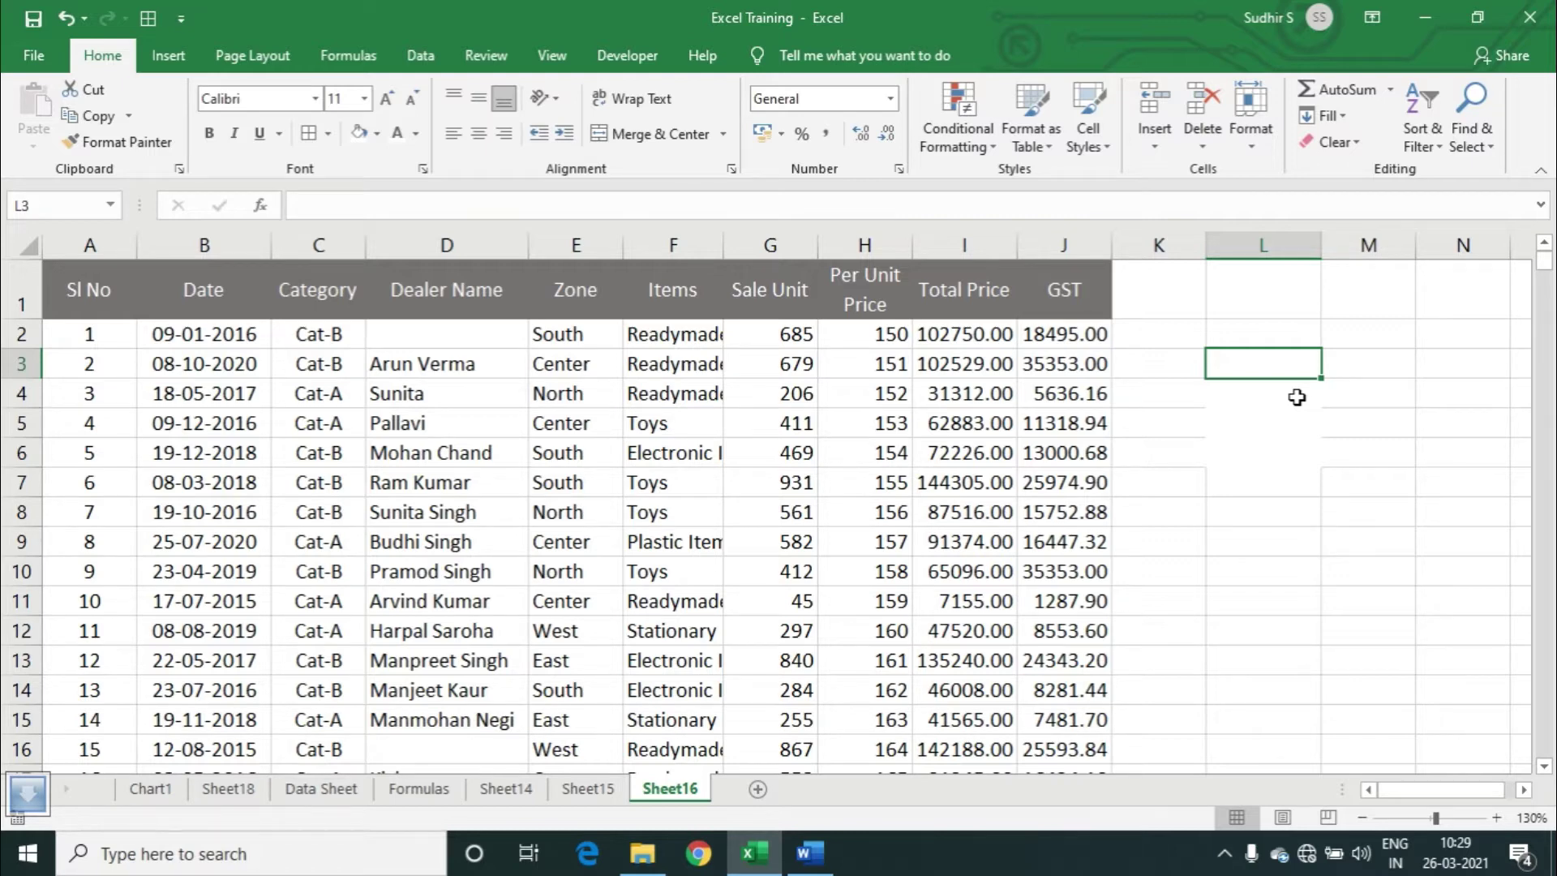
text(=)
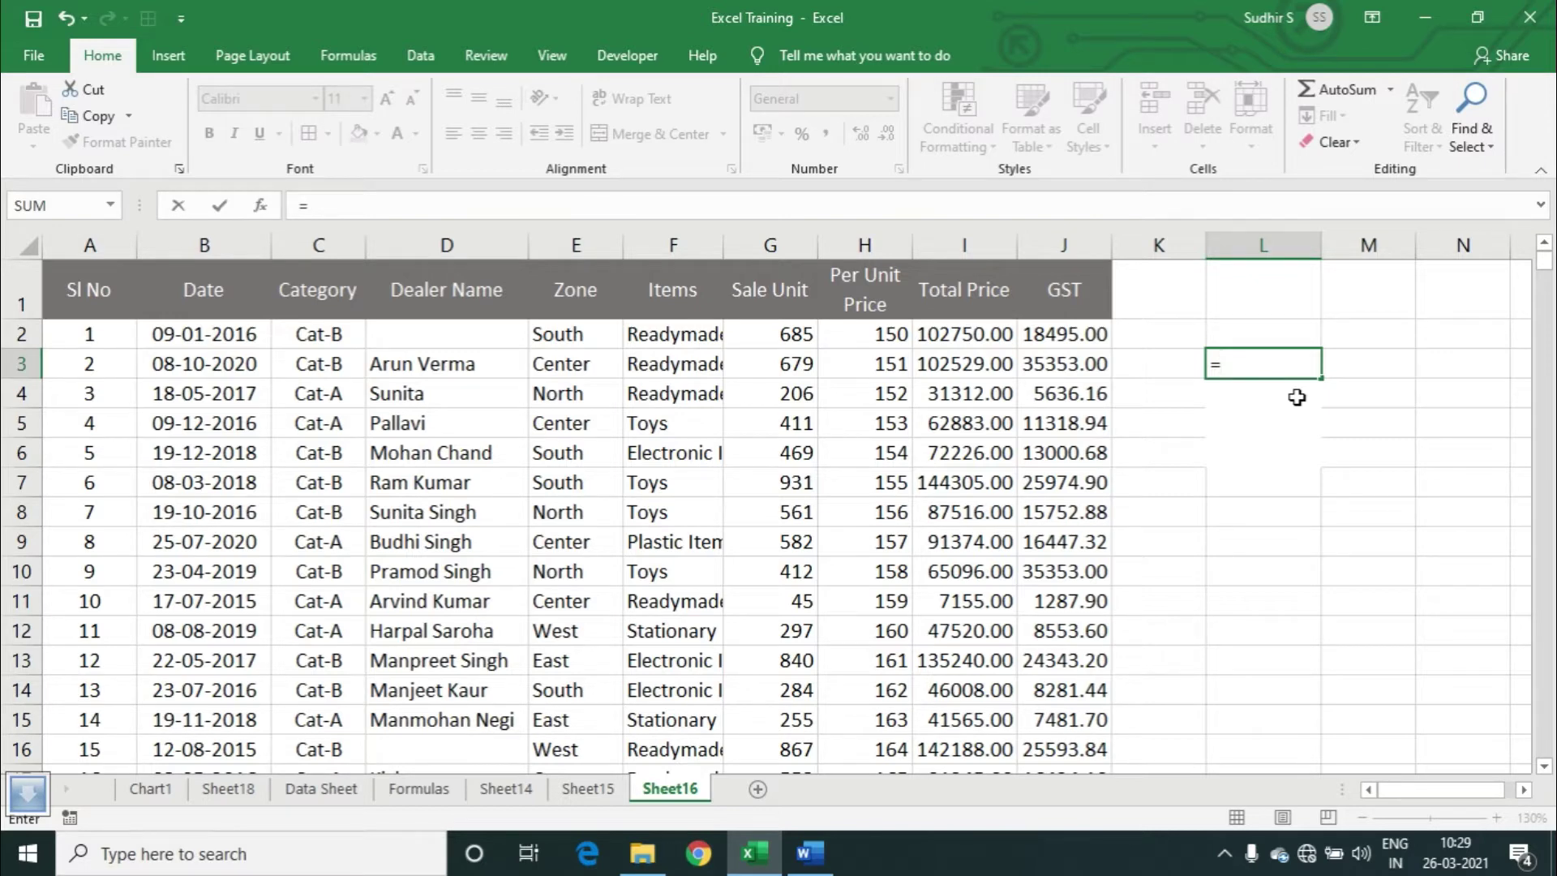
text(max)
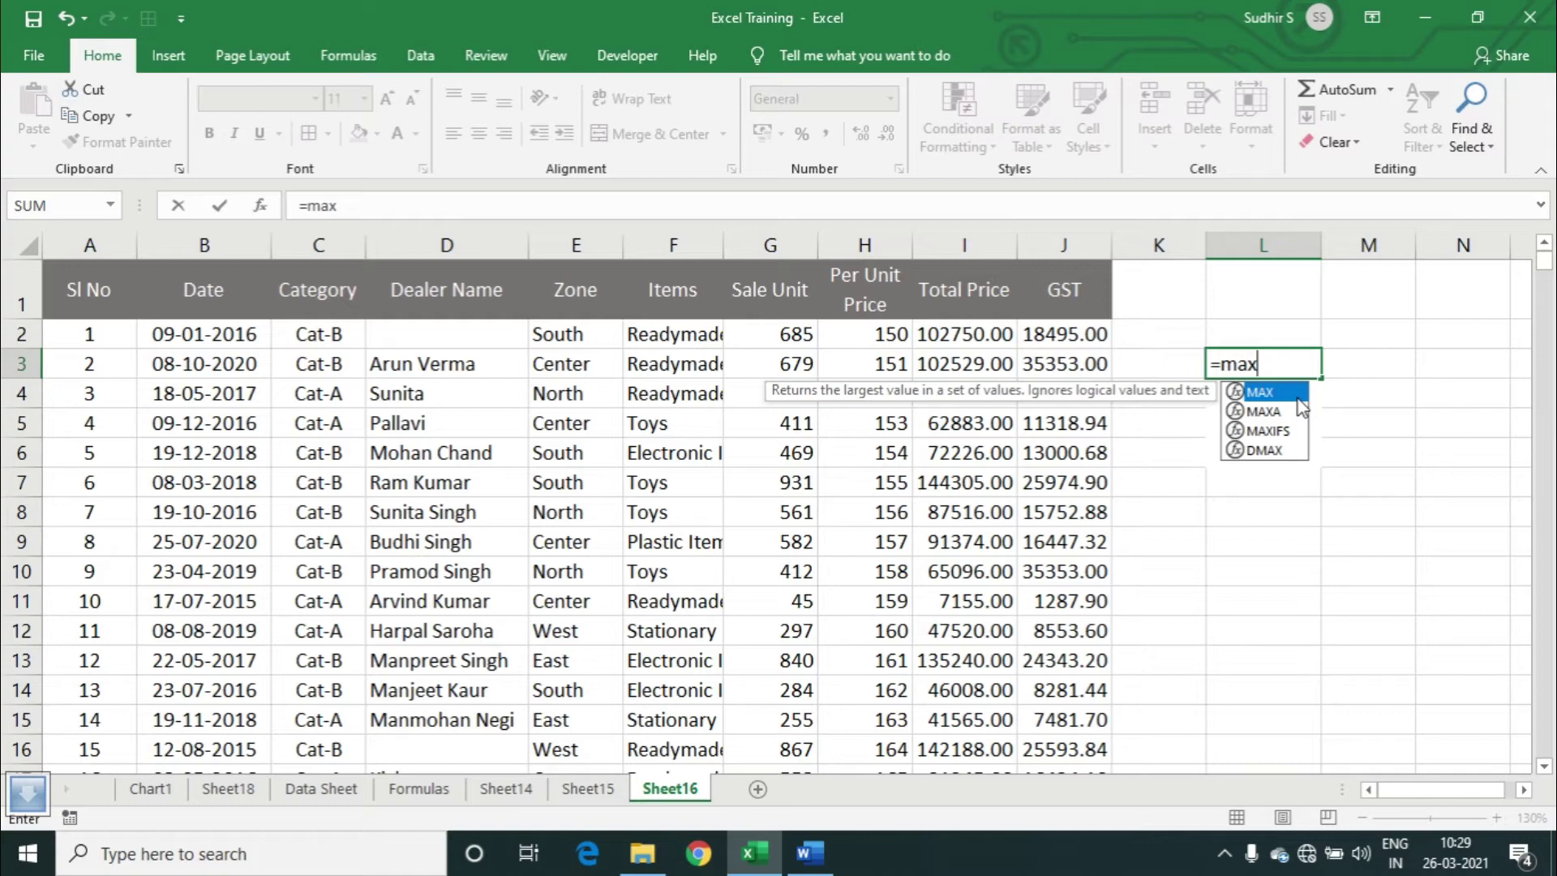
double_click(1298, 397)
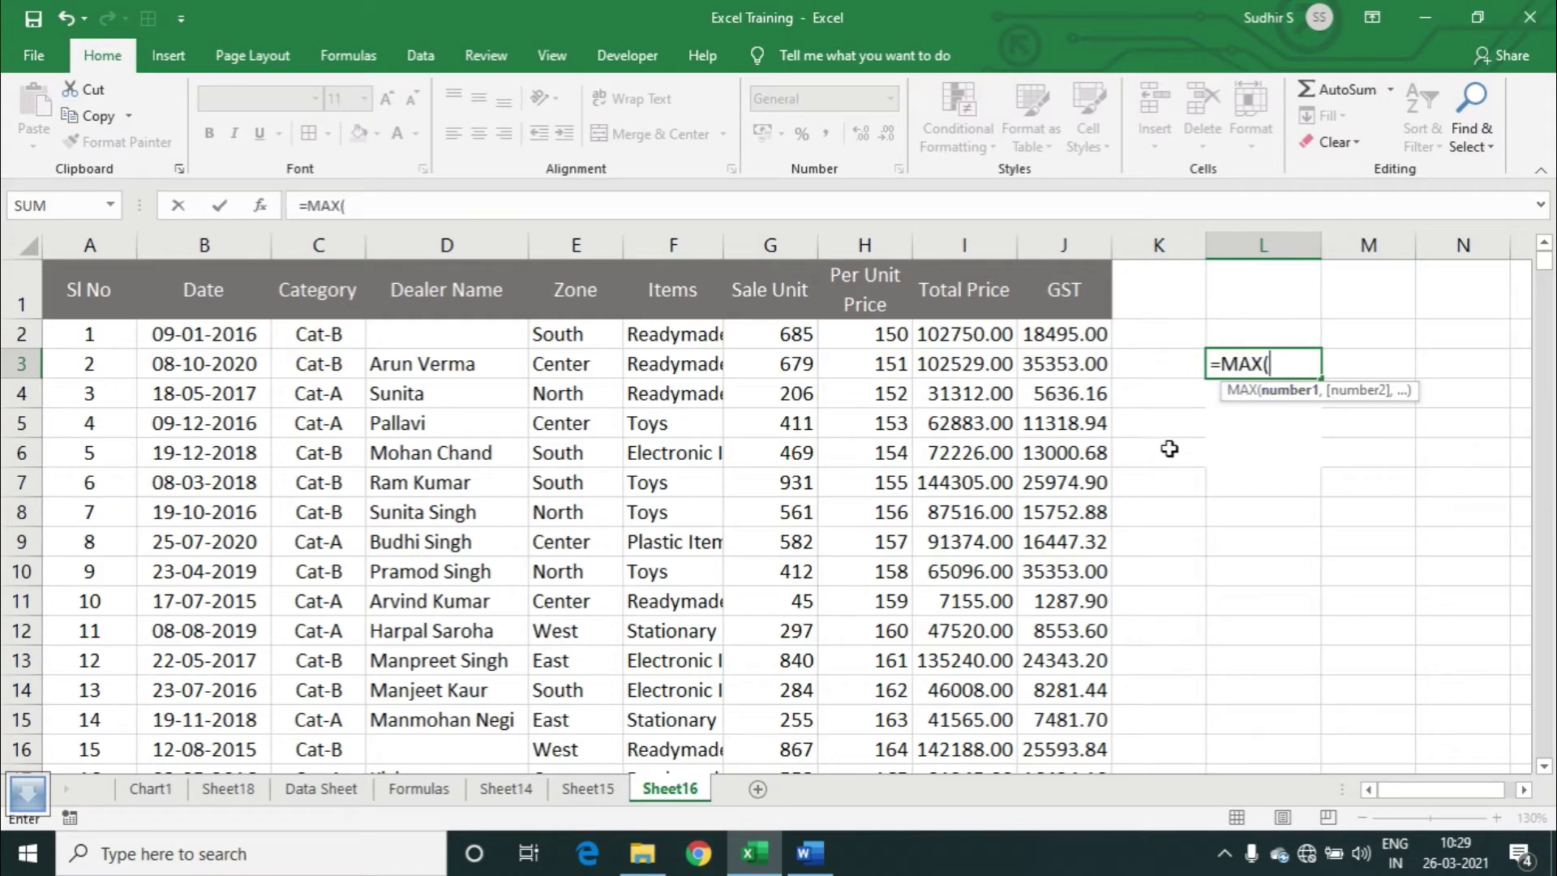
scroll(1087, 364, down, 1)
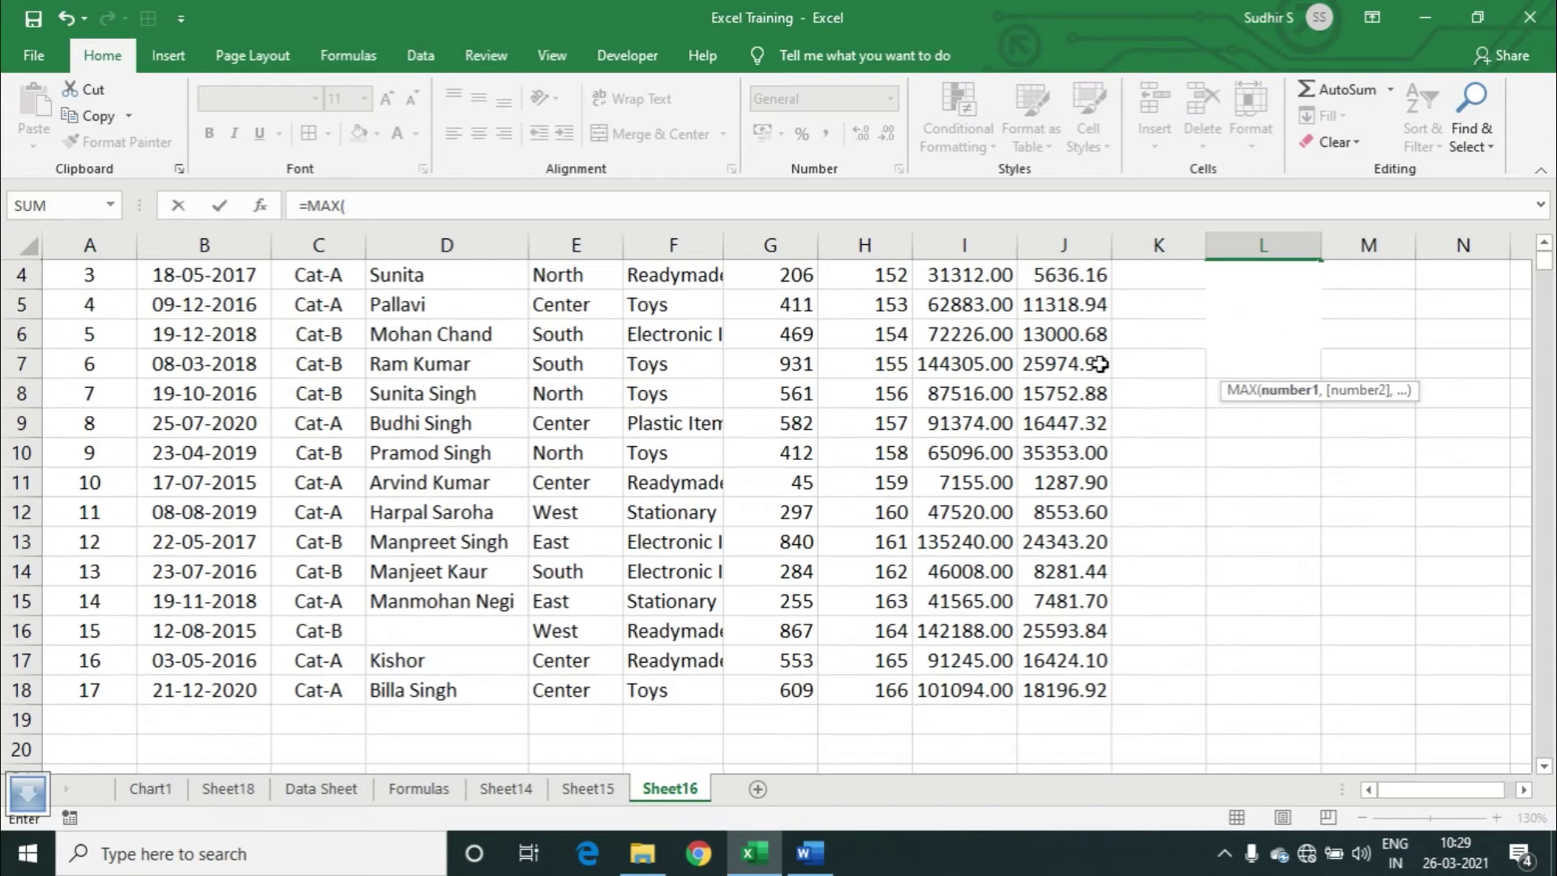
scroll(1087, 364, up, 1)
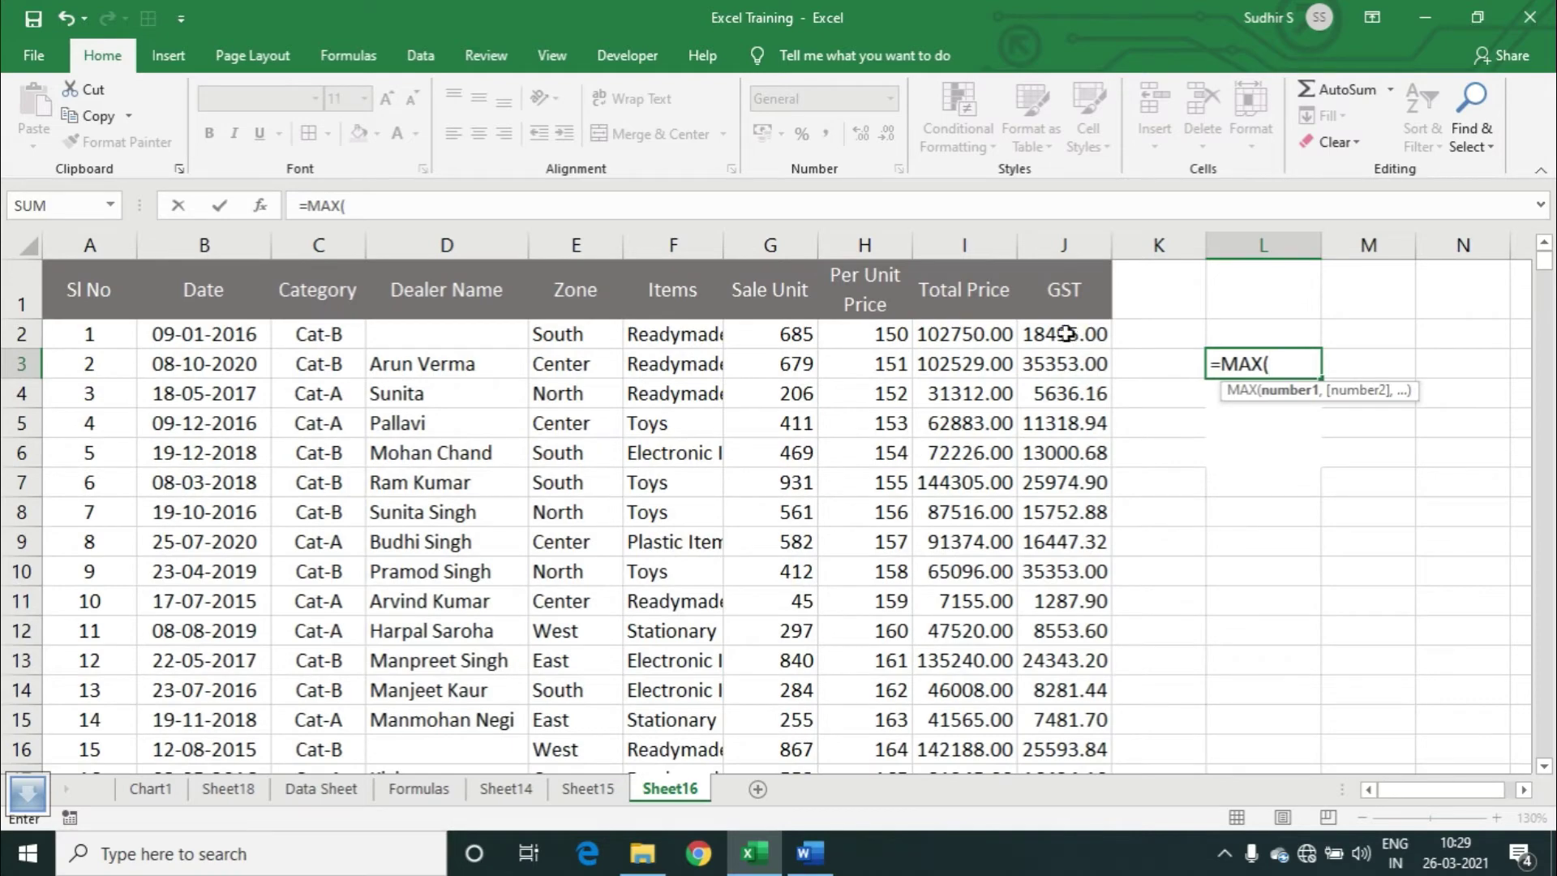
drag(1064, 334, 1078, 722)
scroll(1064, 621, up, 1)
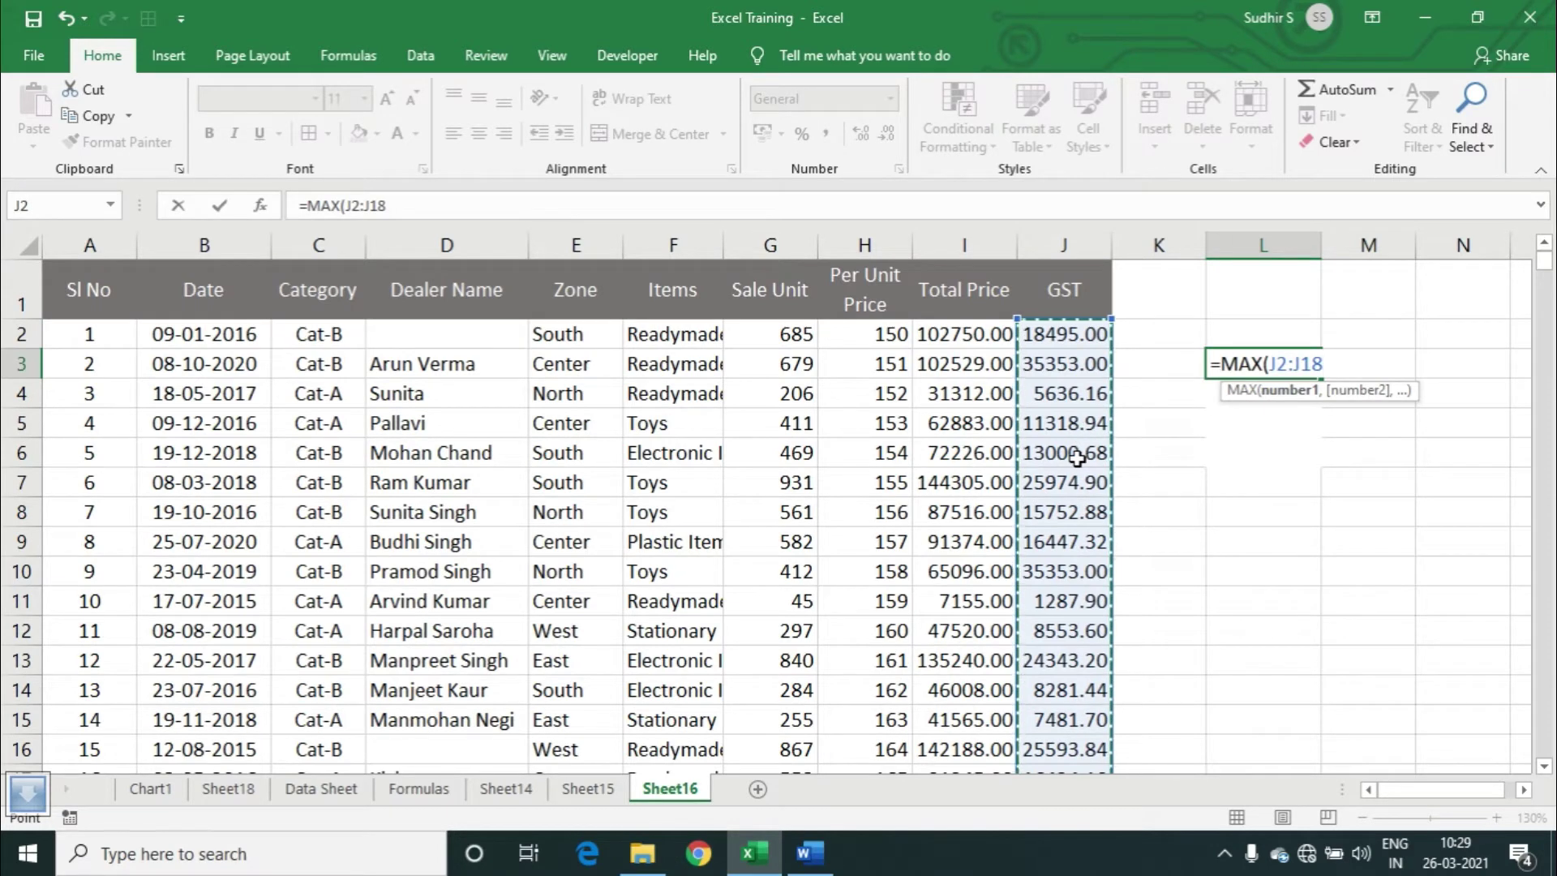
text())
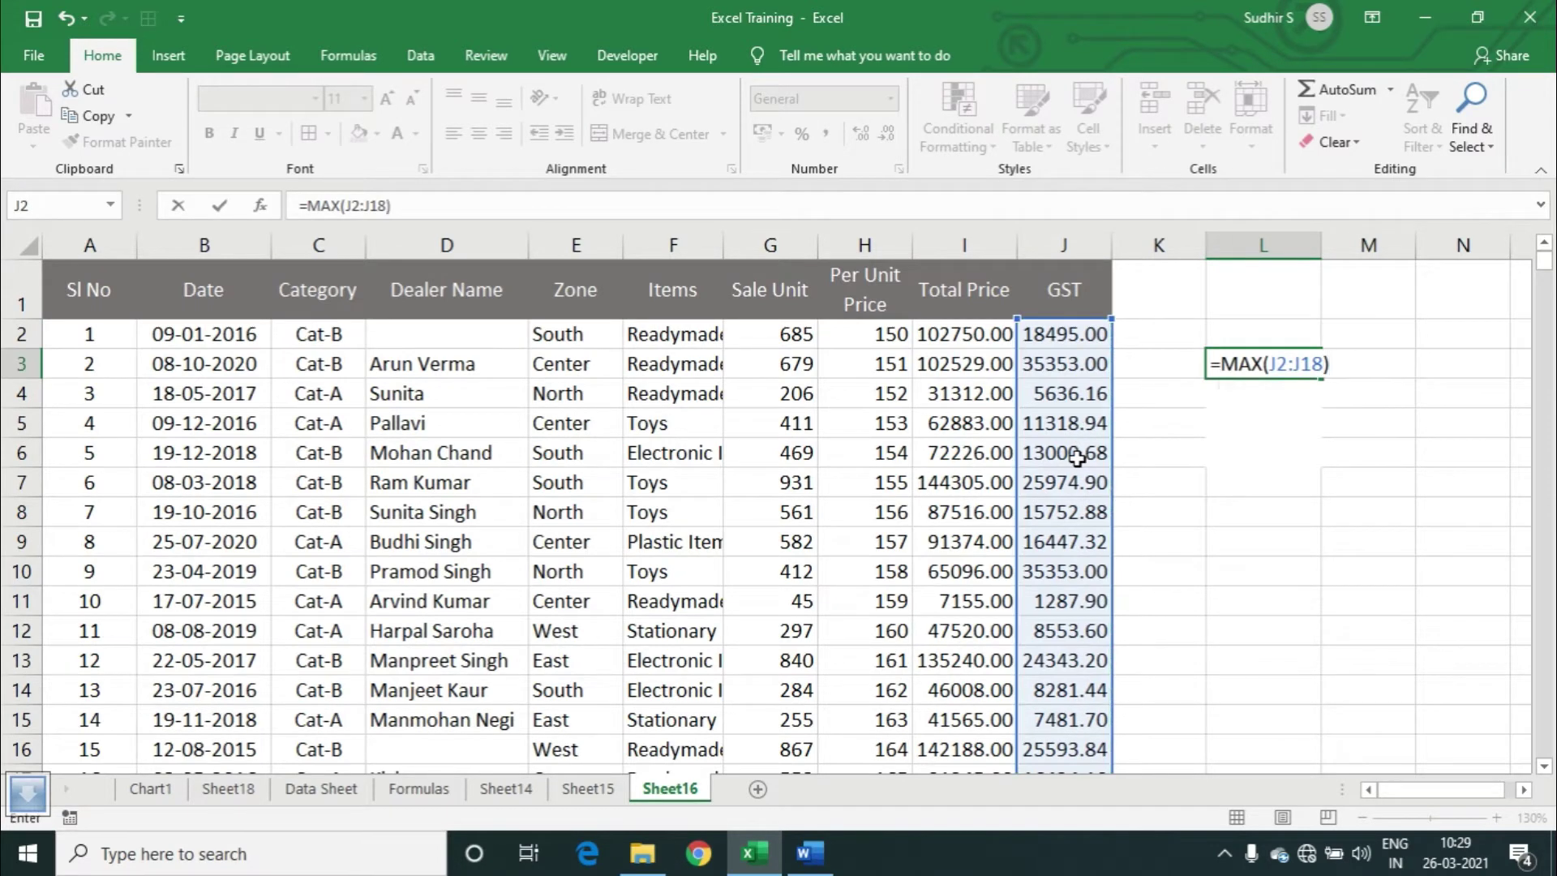
key(Return)
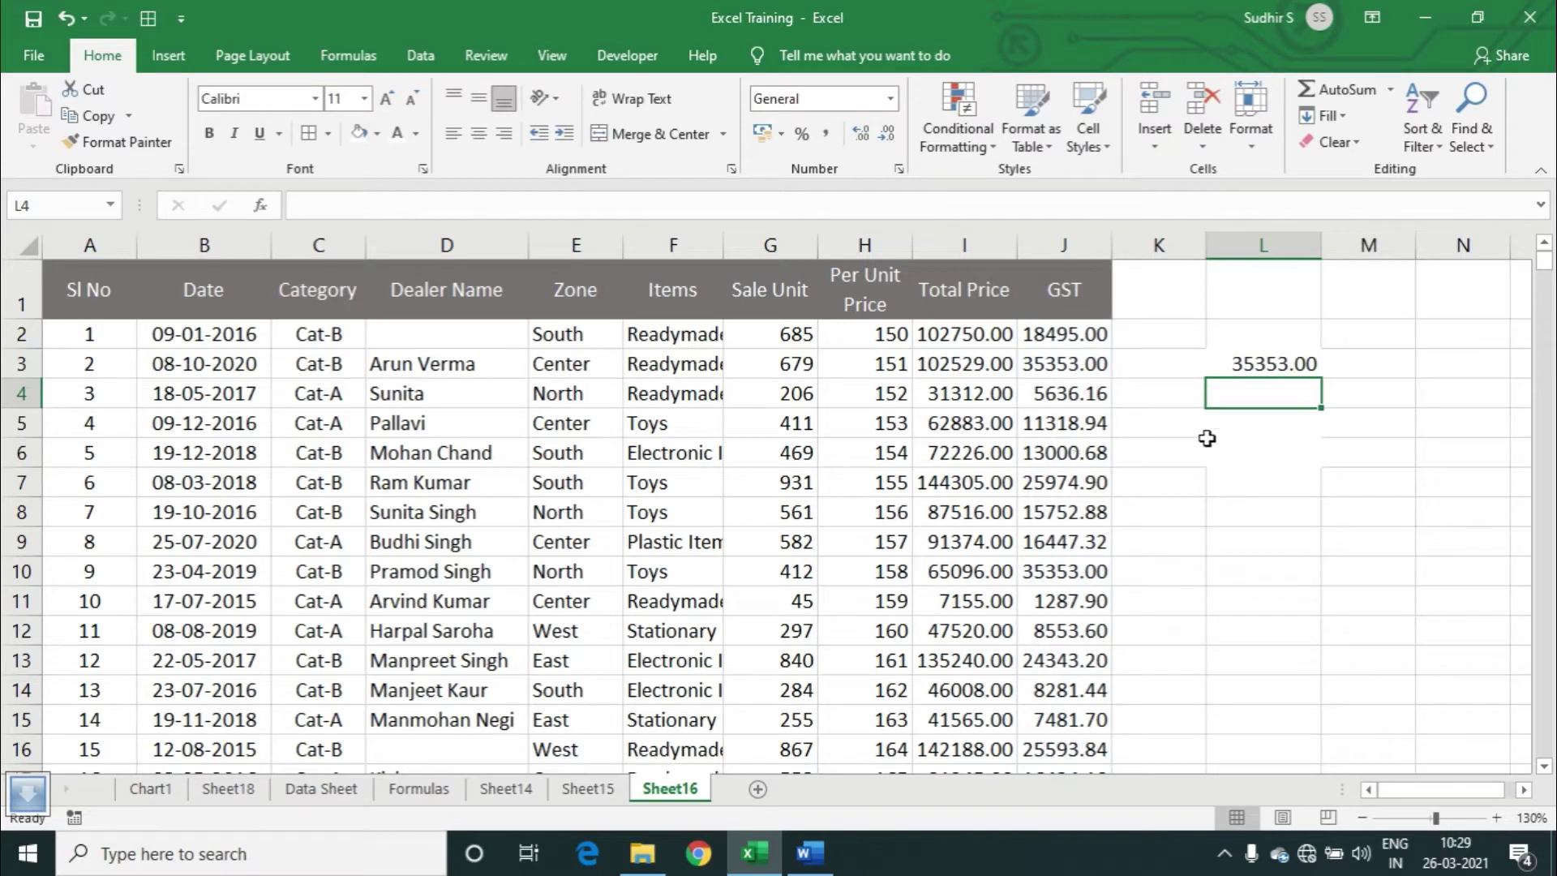
click(1274, 362)
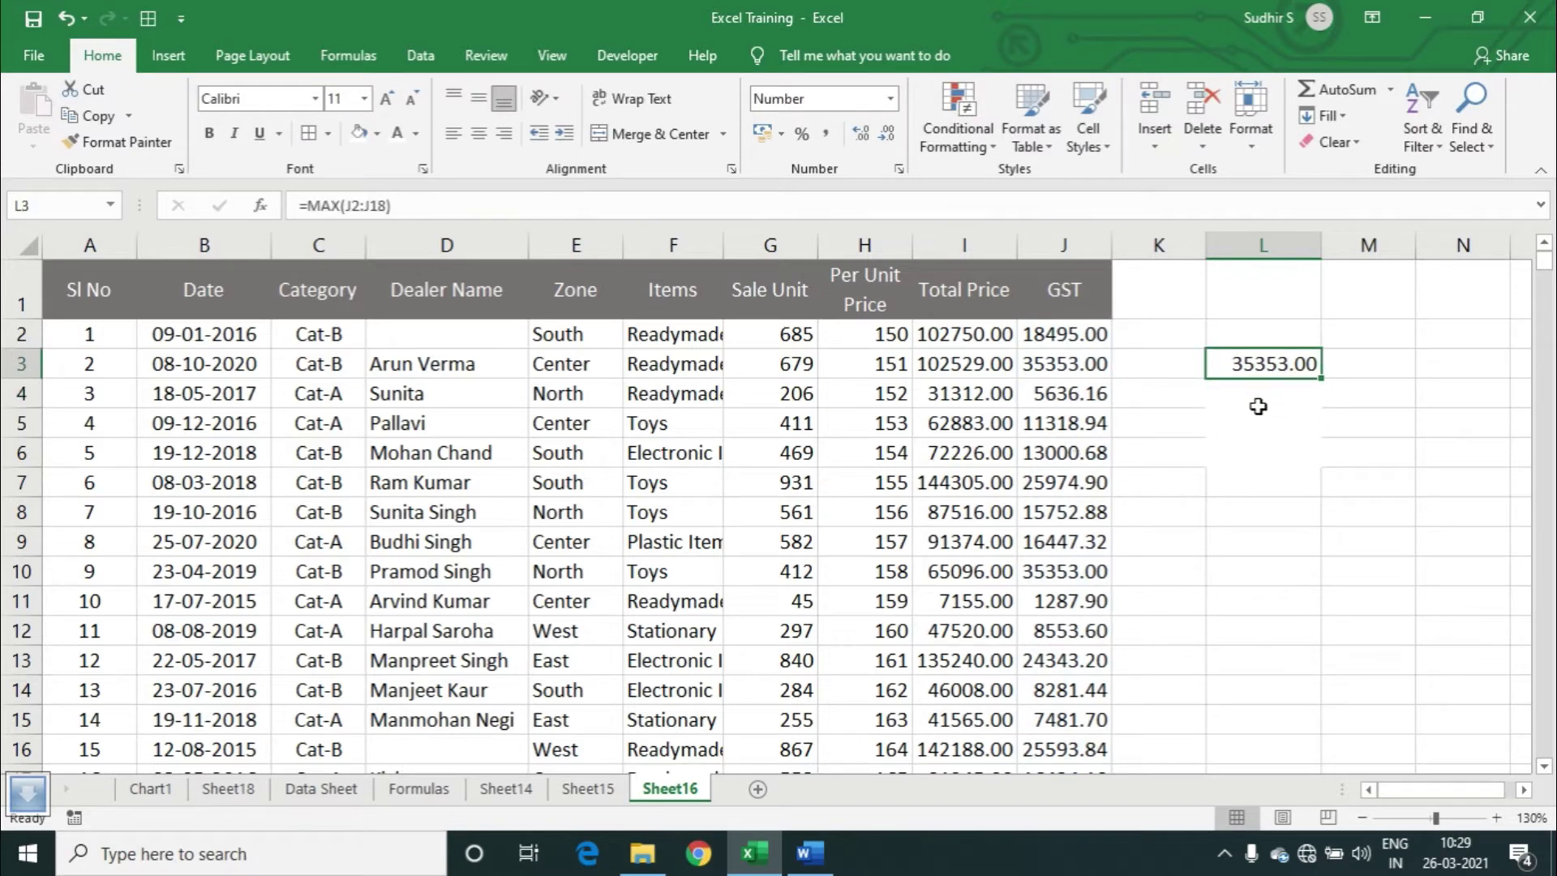
Sort the data table by the GST column from largest to smallest.
click(1096, 396)
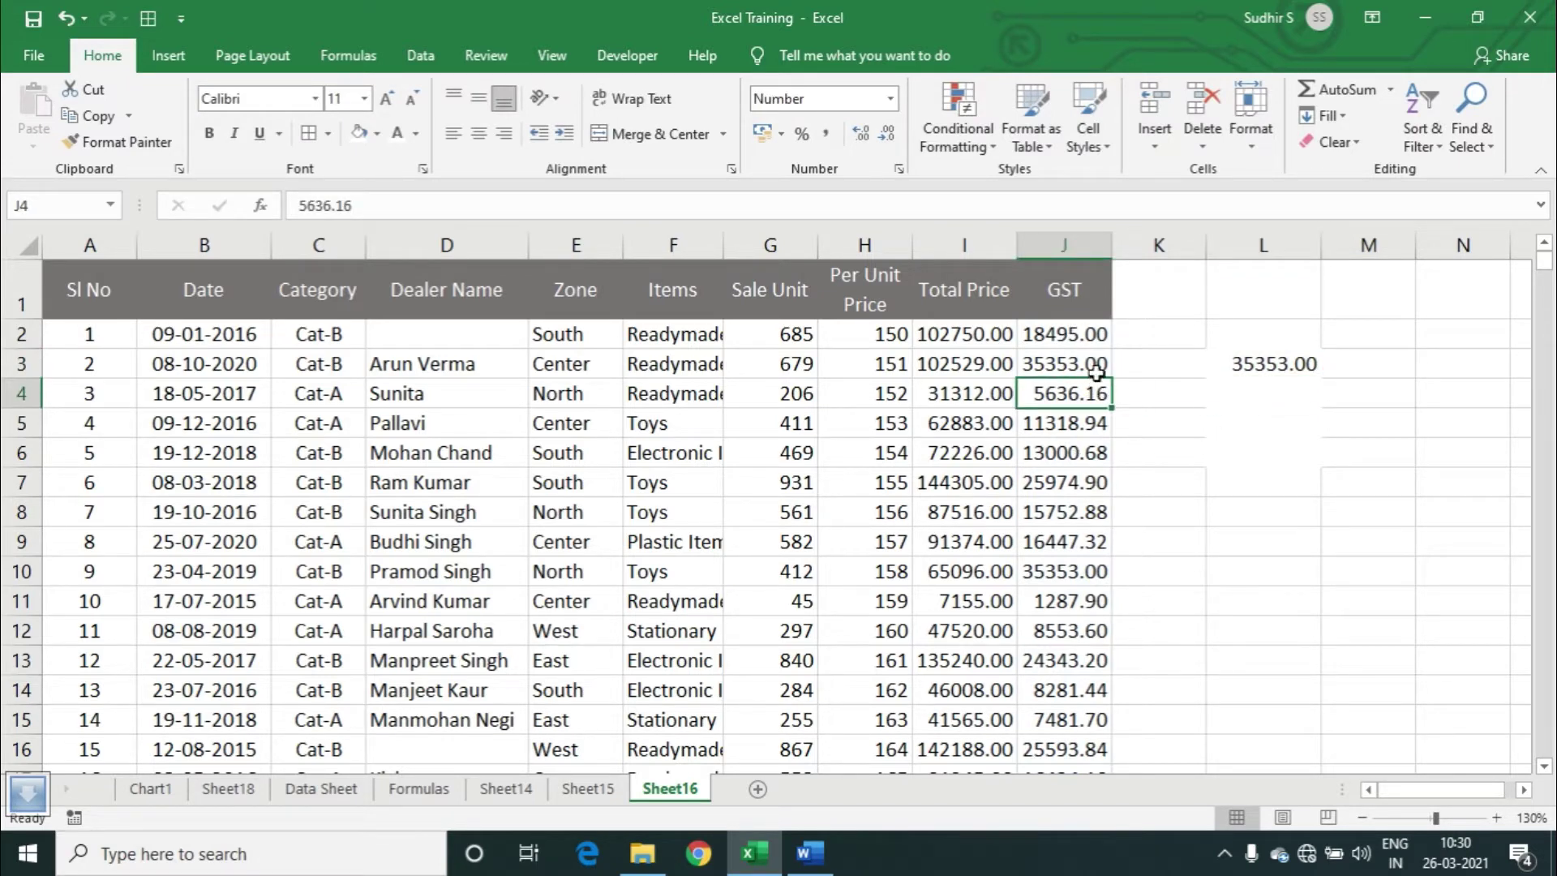
click(1092, 367)
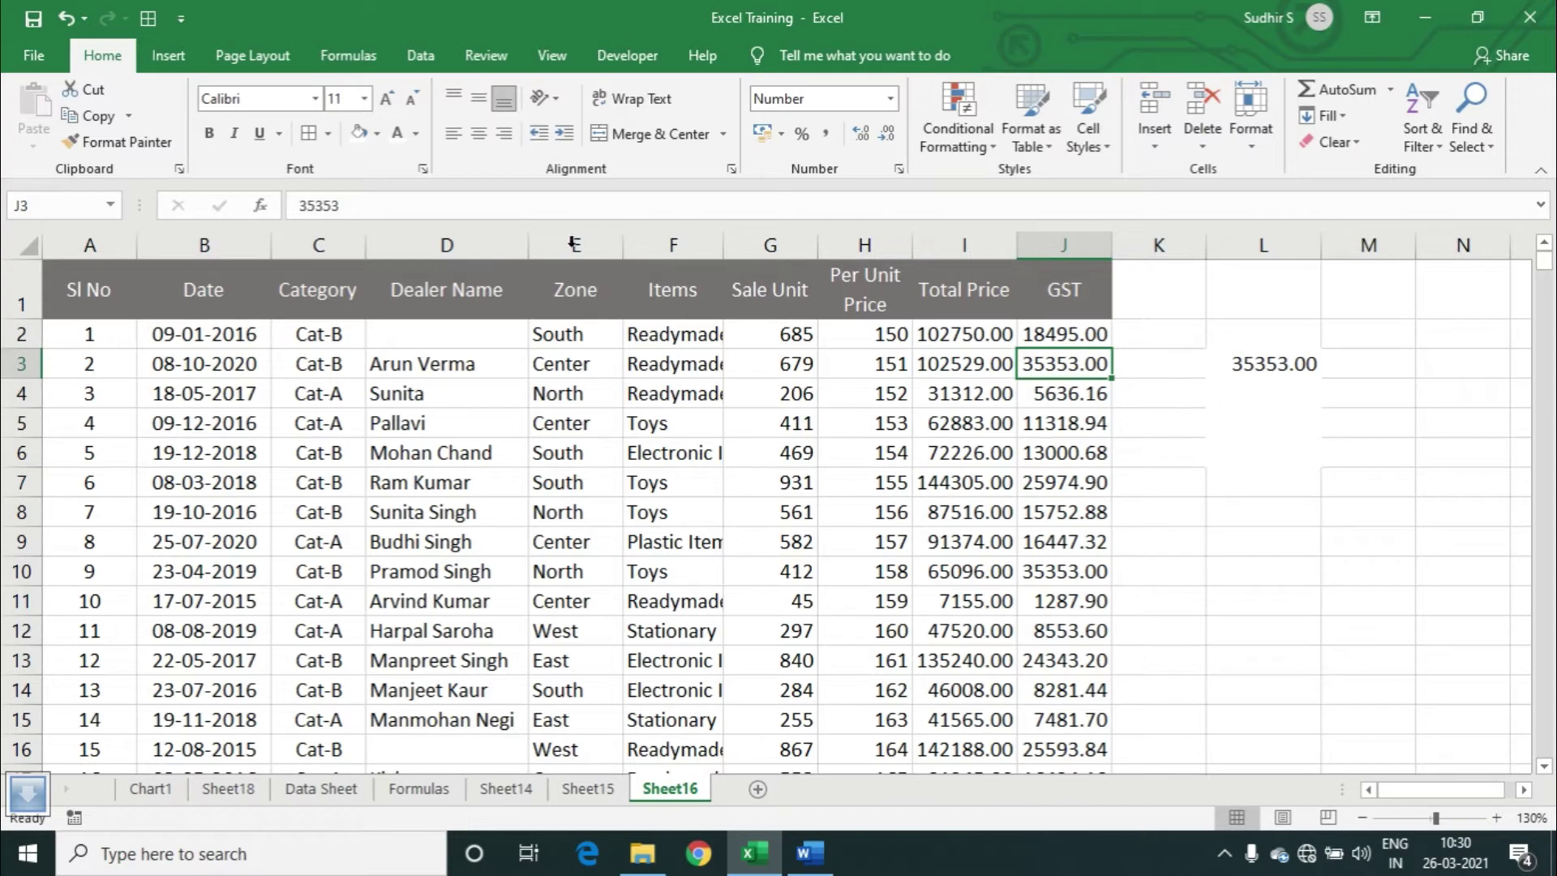
click(422, 56)
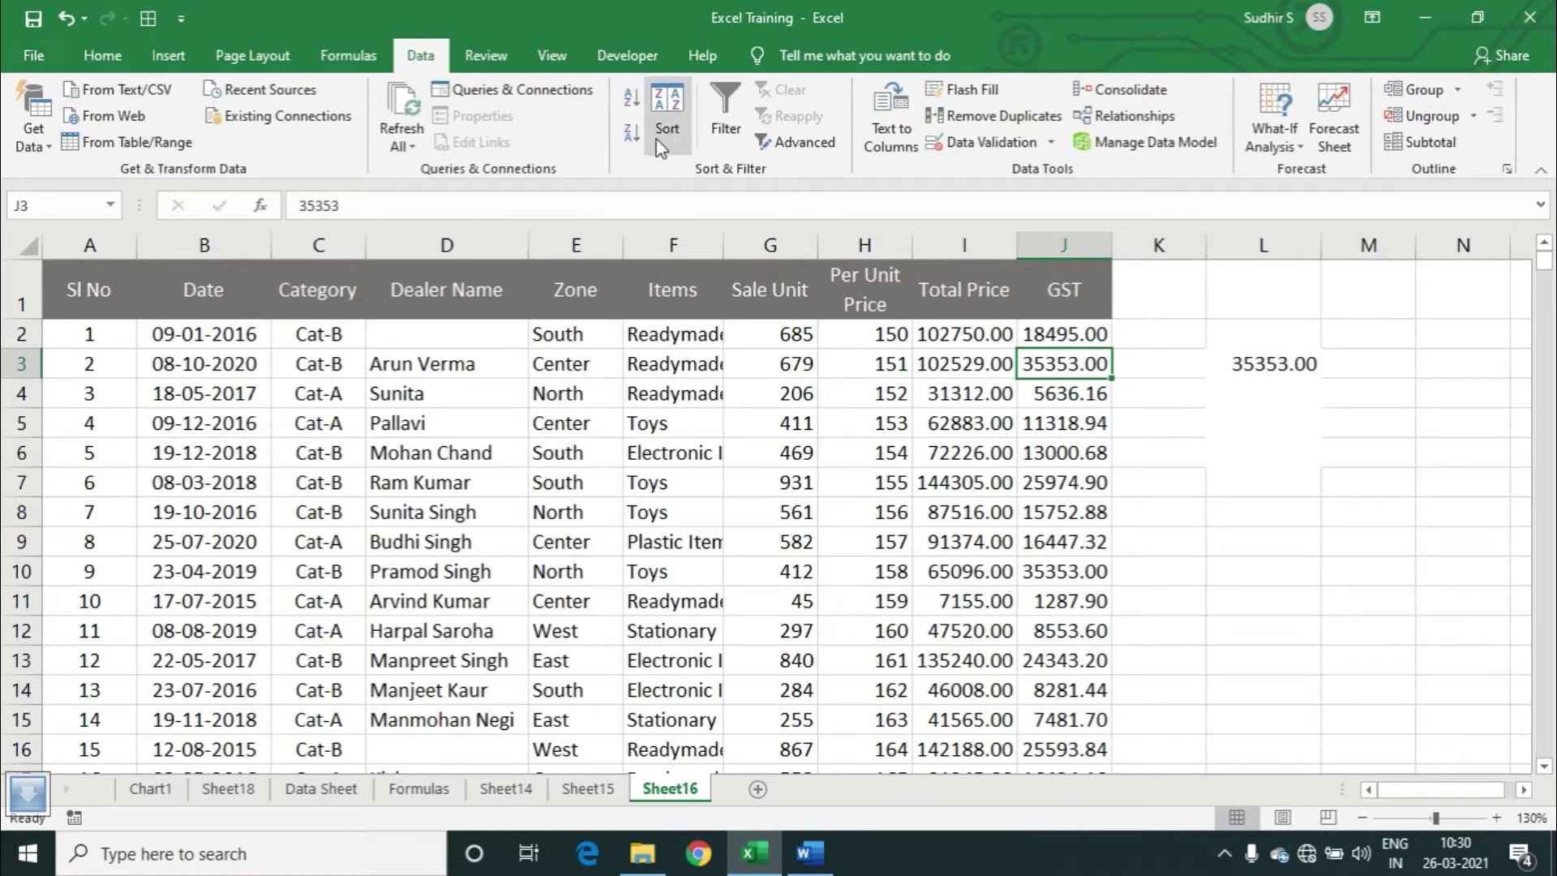
click(632, 134)
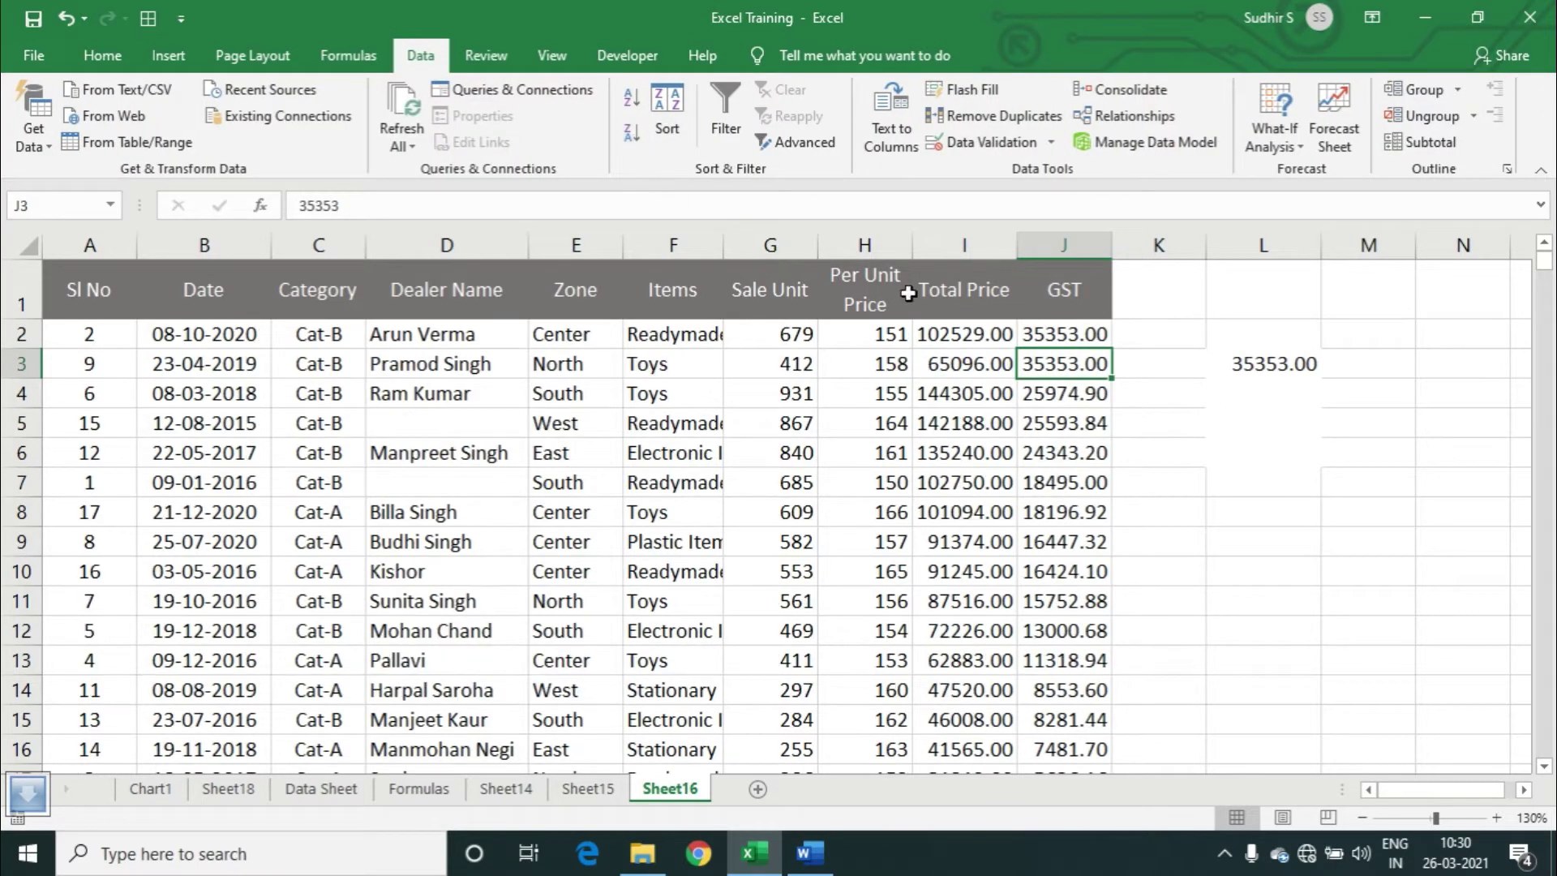
click(1072, 346)
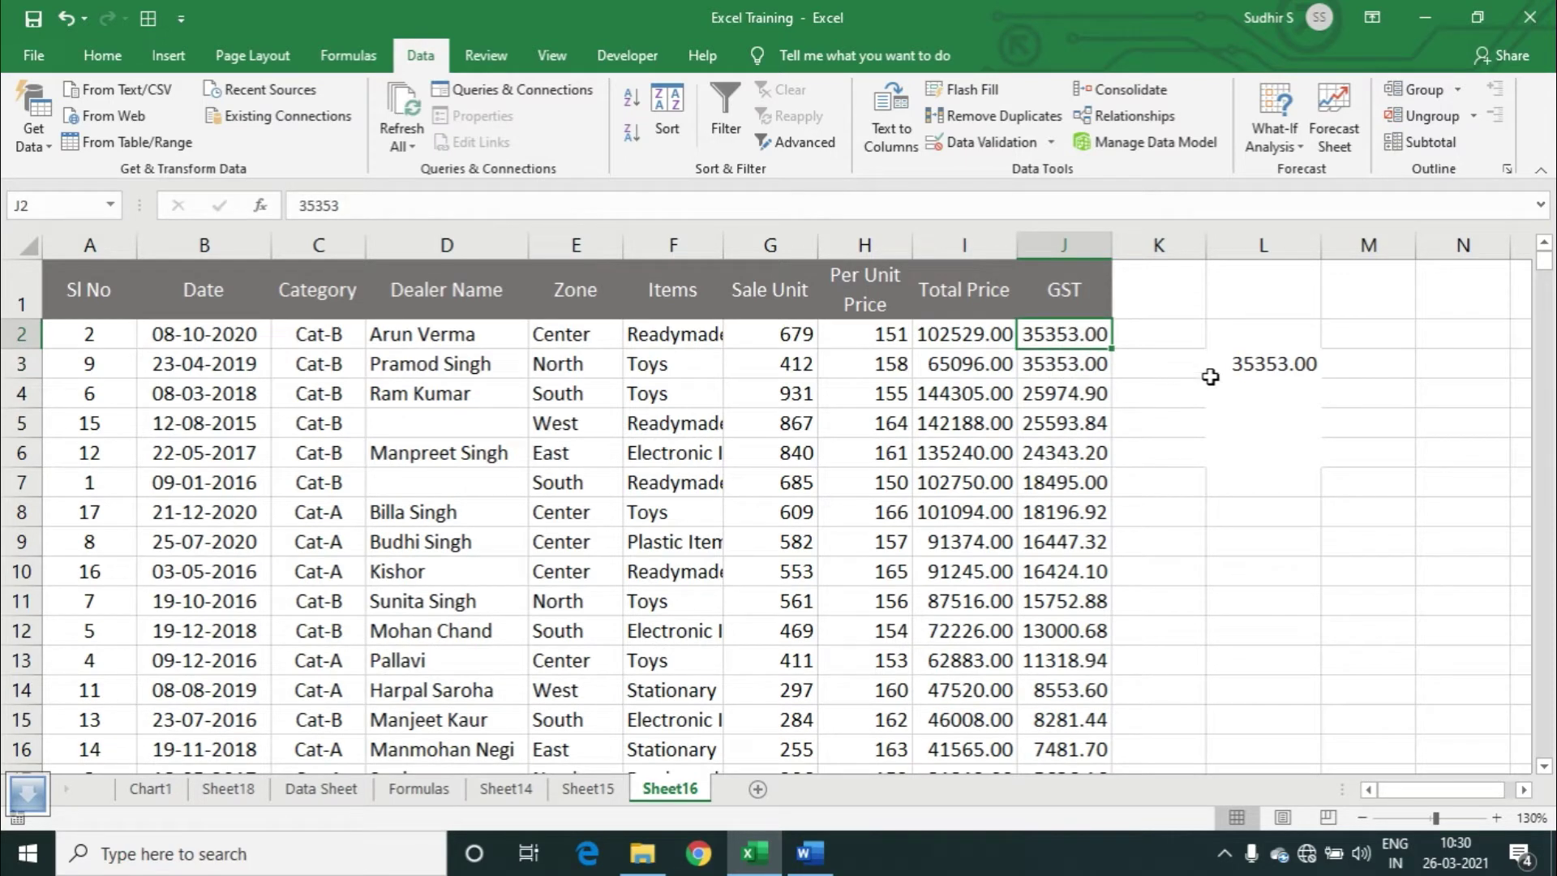
Replace the formula in cell L3 with the label "Max".
click(1272, 367)
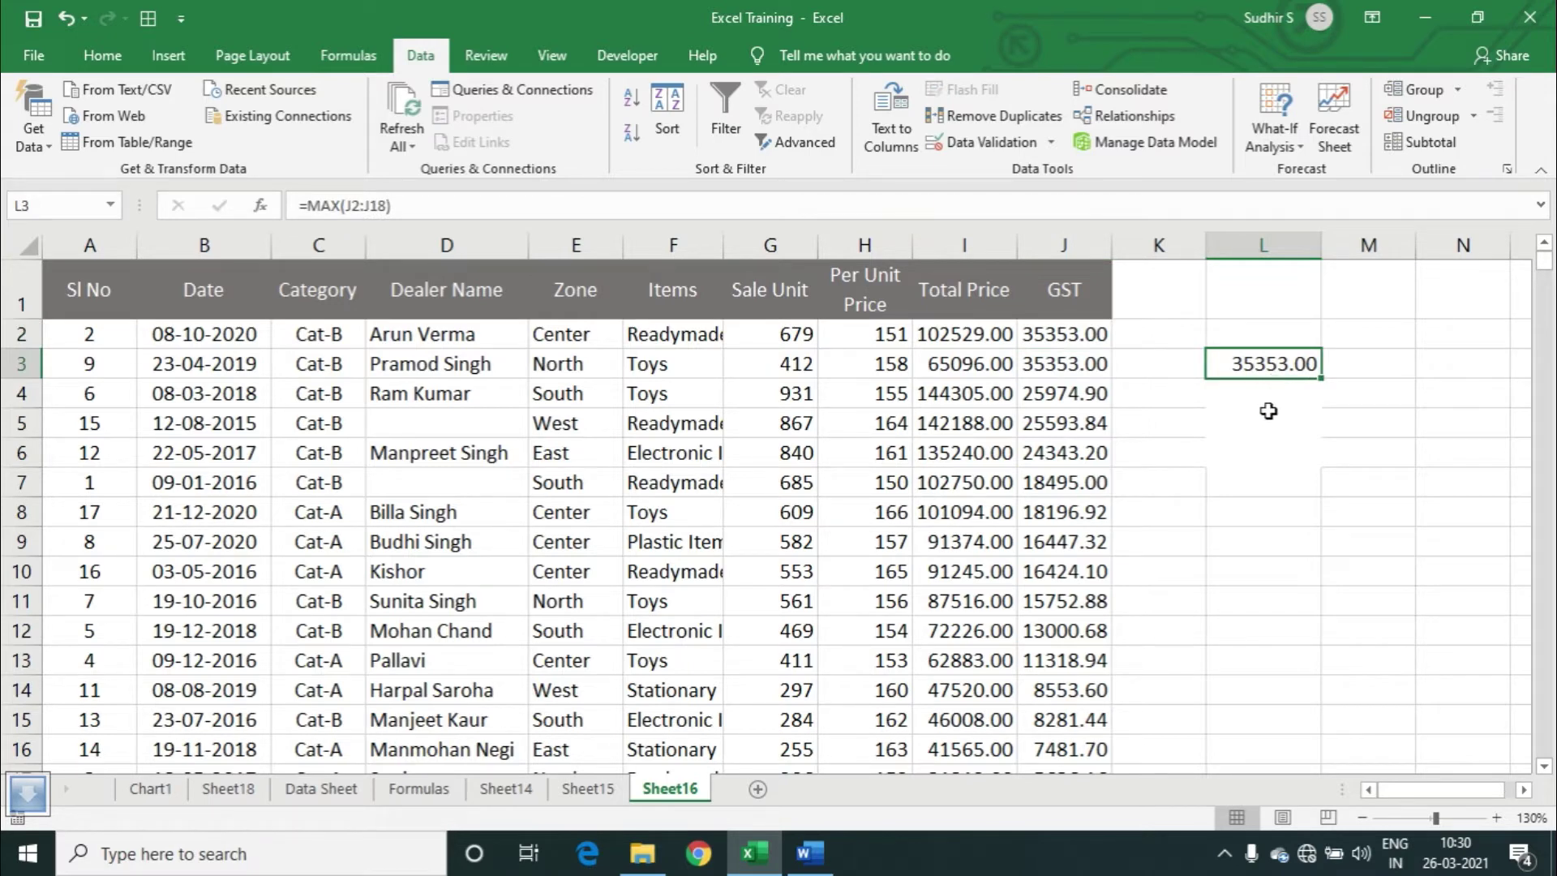
key(Delete)
text(Max)
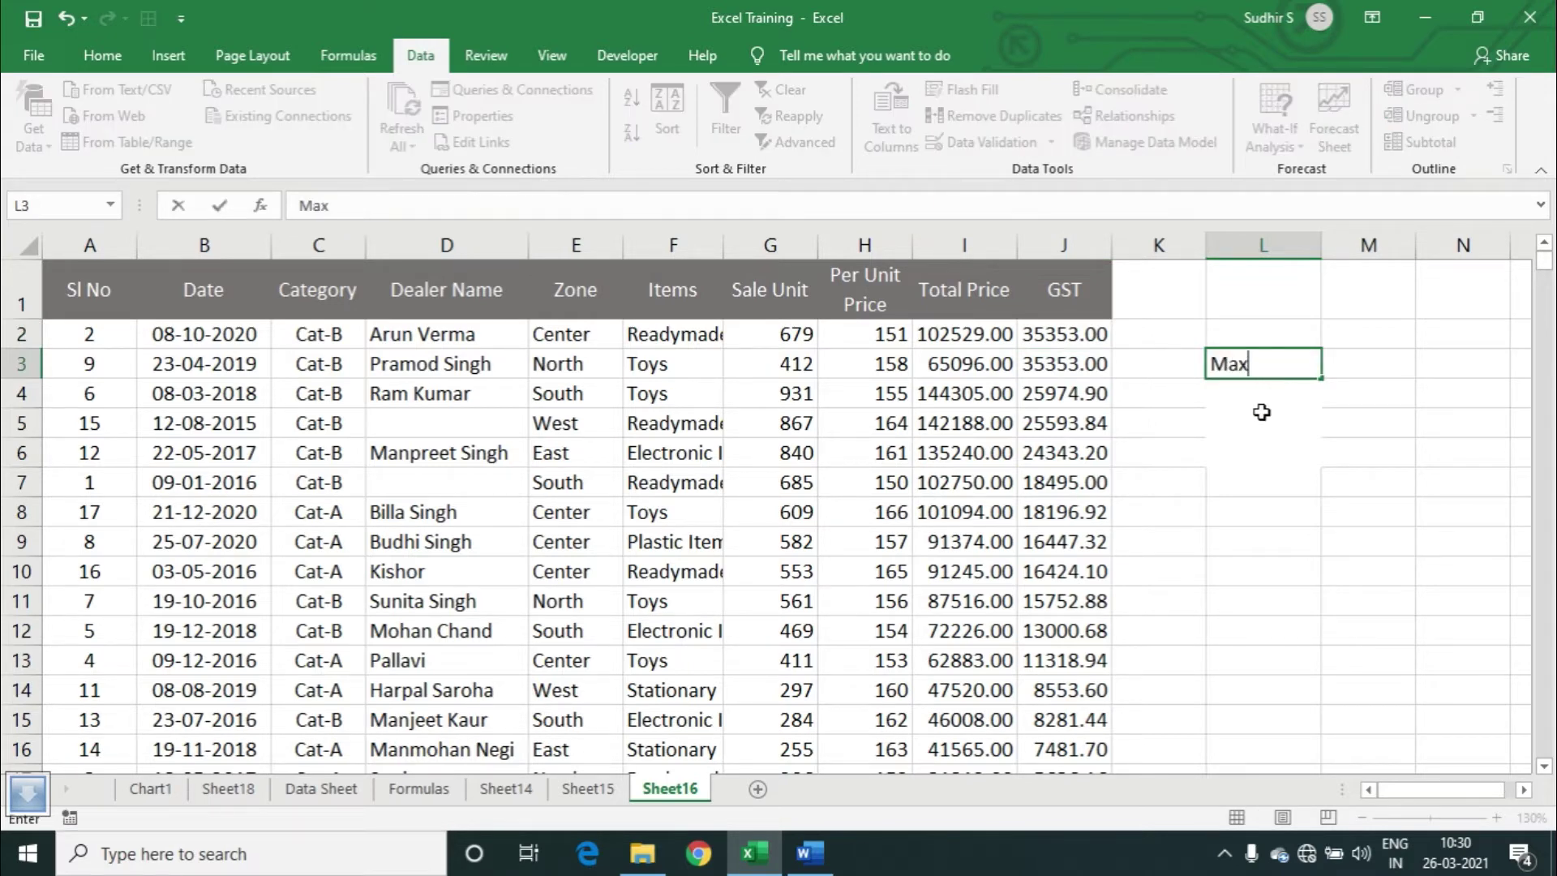
key(Return)
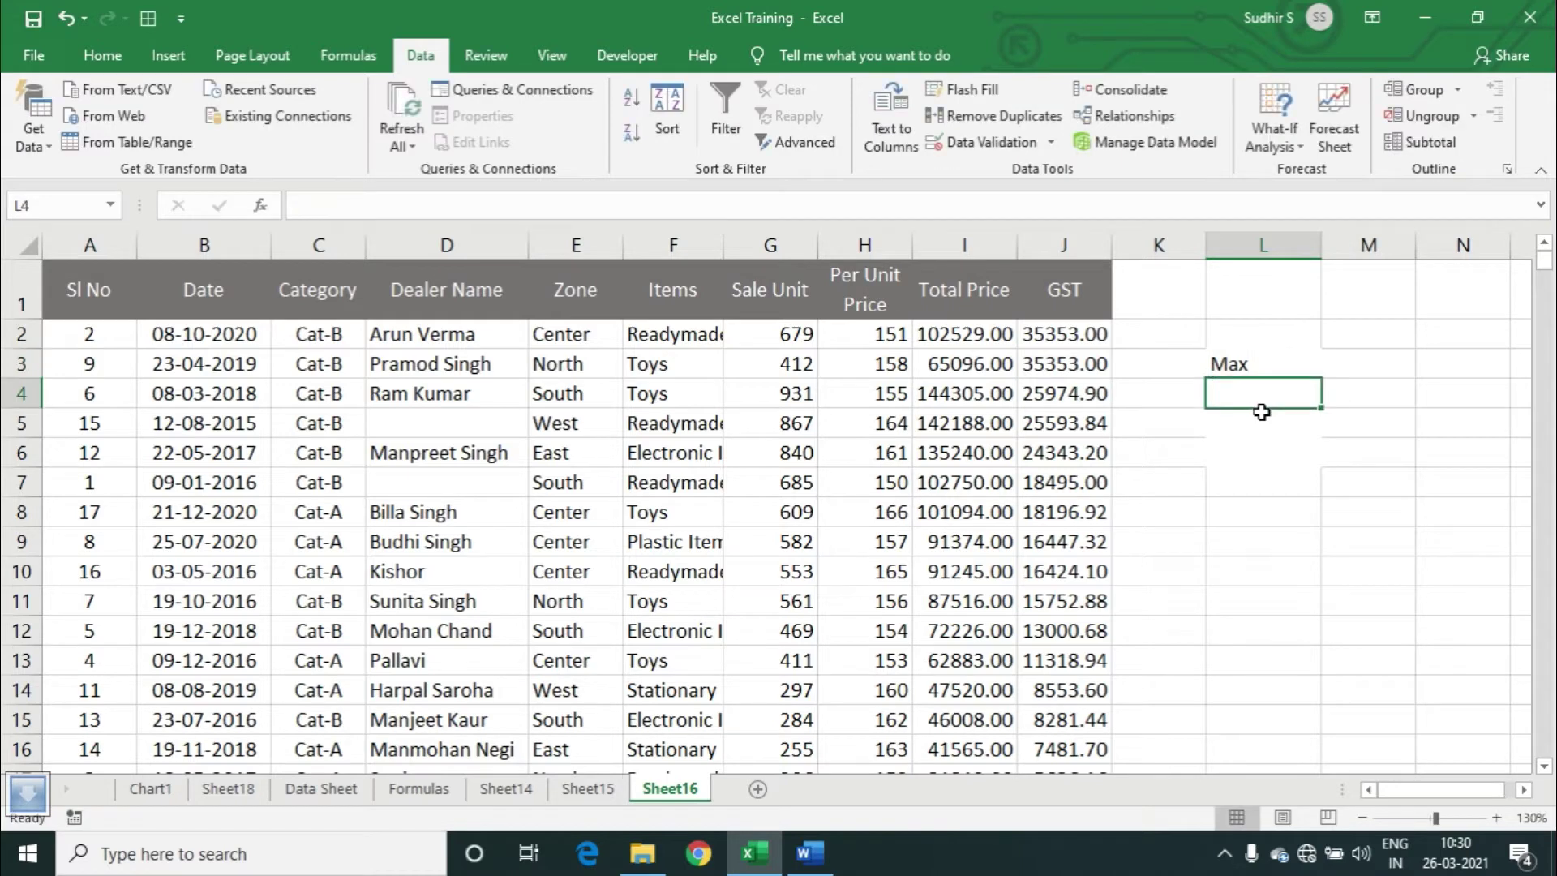
Enter the labels "Min", "Average", "Count" and "Counta" in cells L4 to L7, below the "Max" label.
text(Min)
key(Return)
text(A)
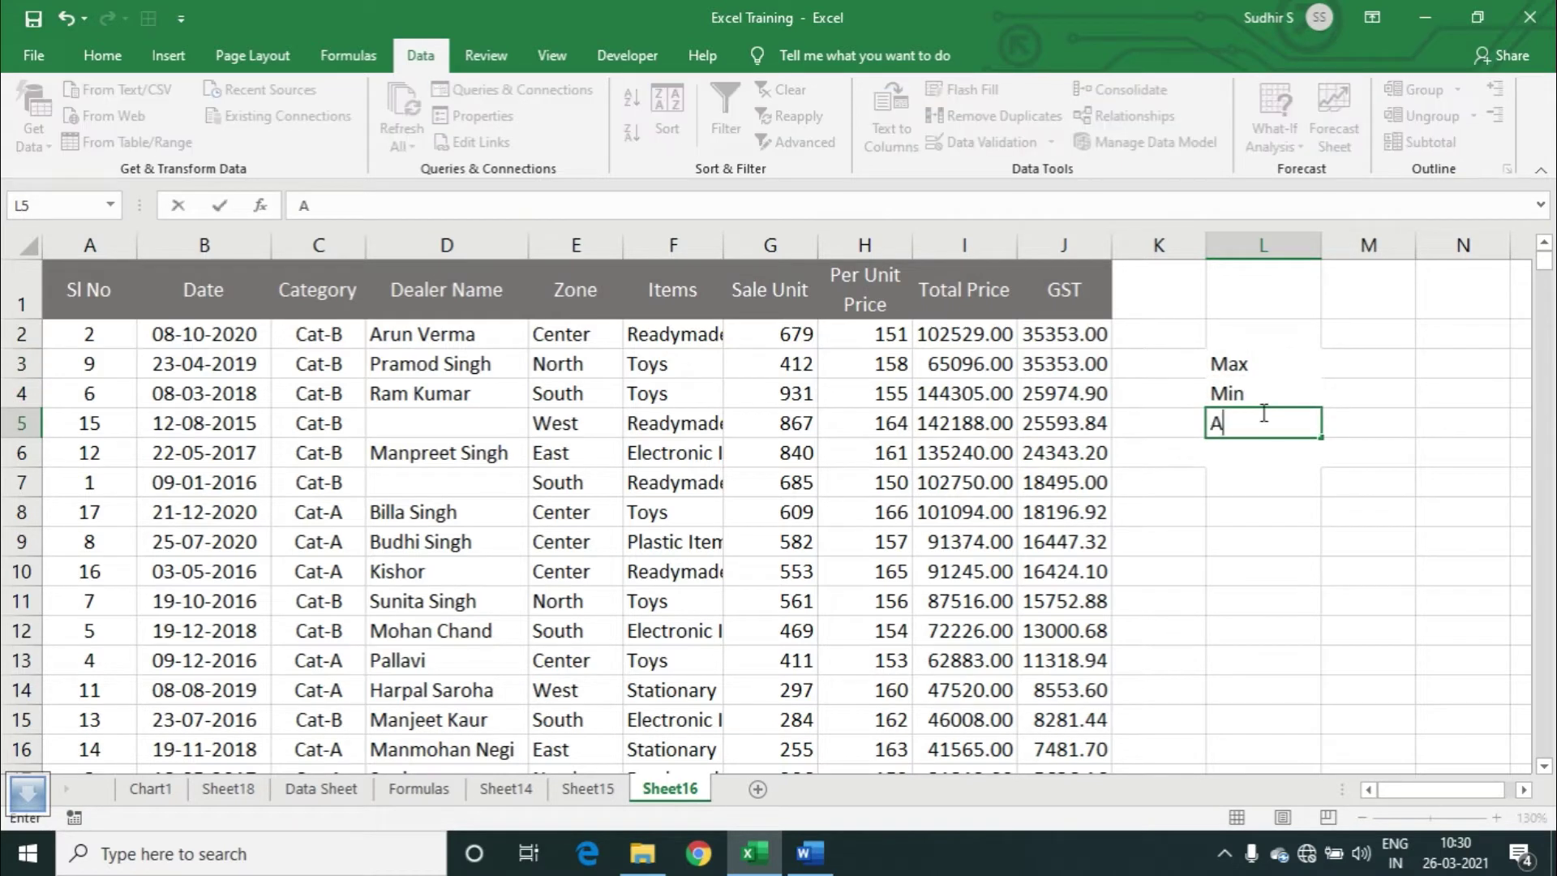
text(verage)
key(Return)
text(C)
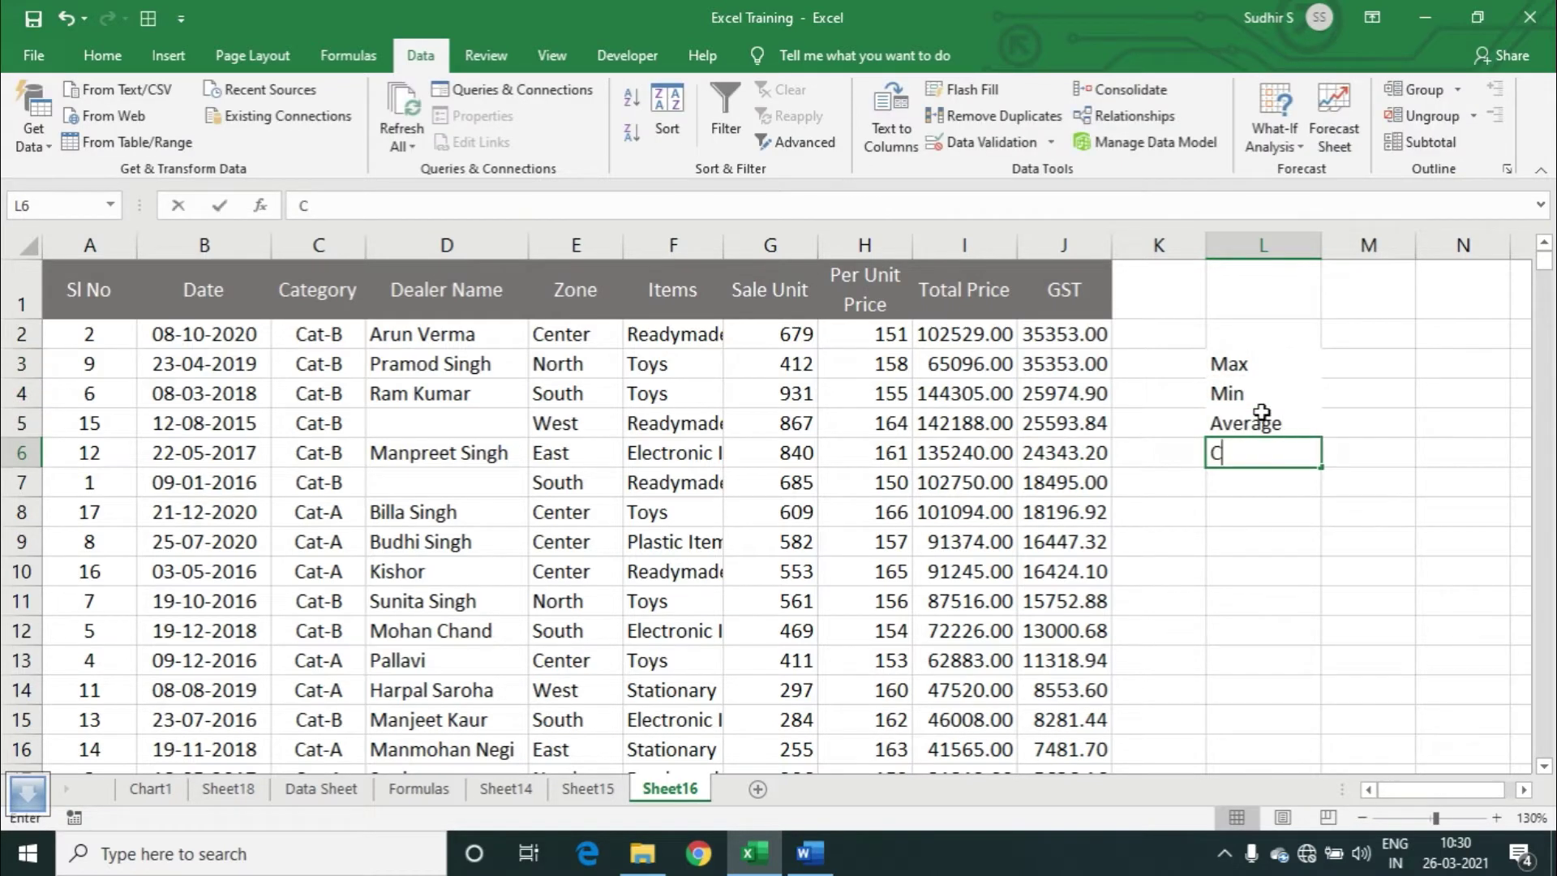
text(ount)
key(Return)
text(Counta)
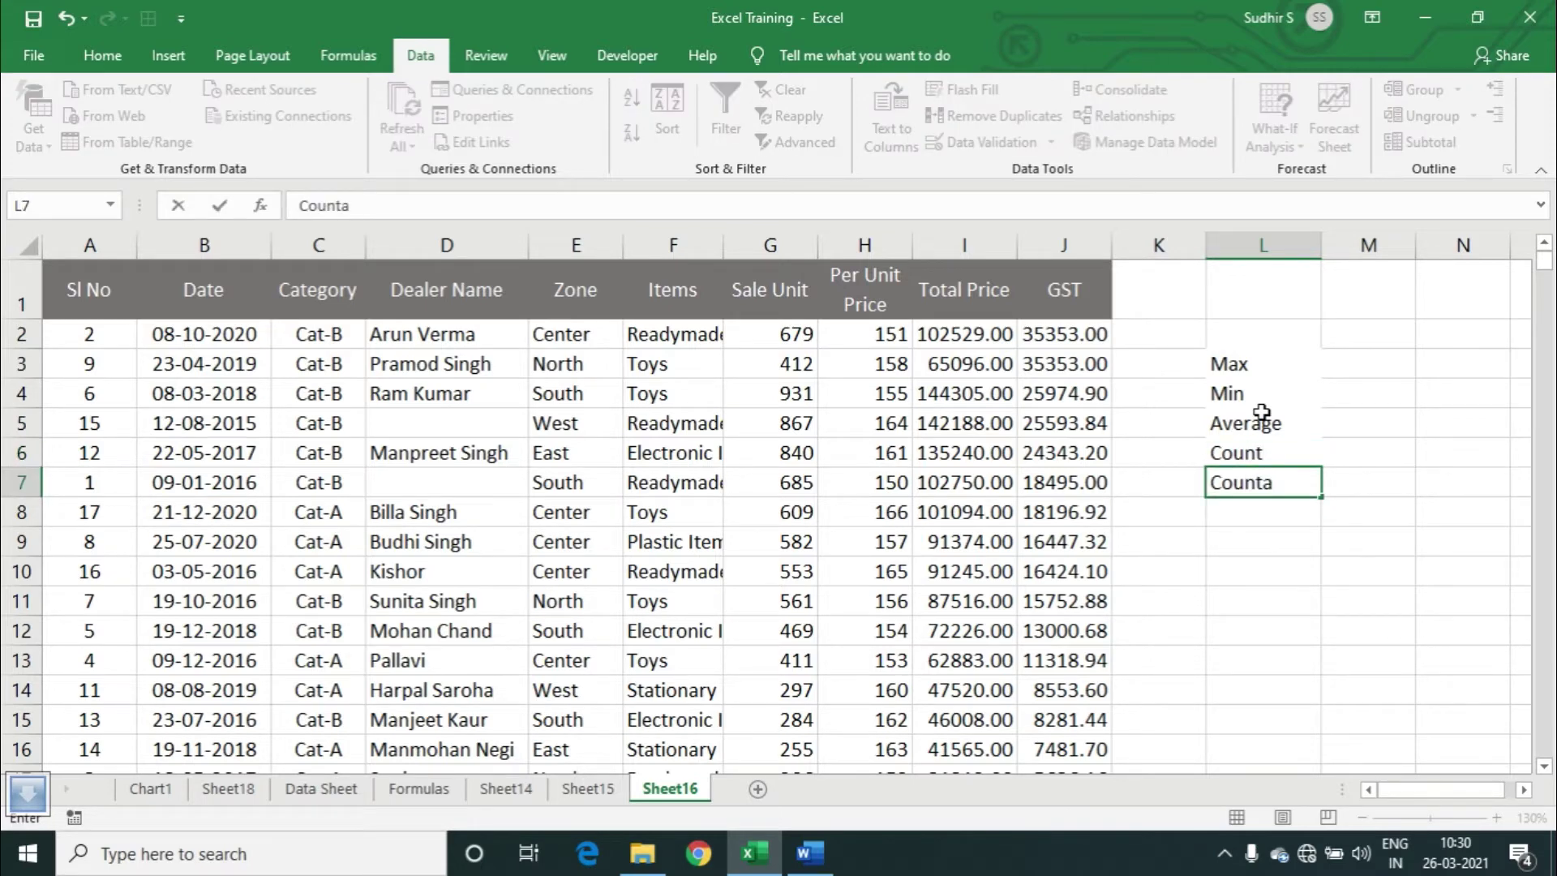
key(Tab)
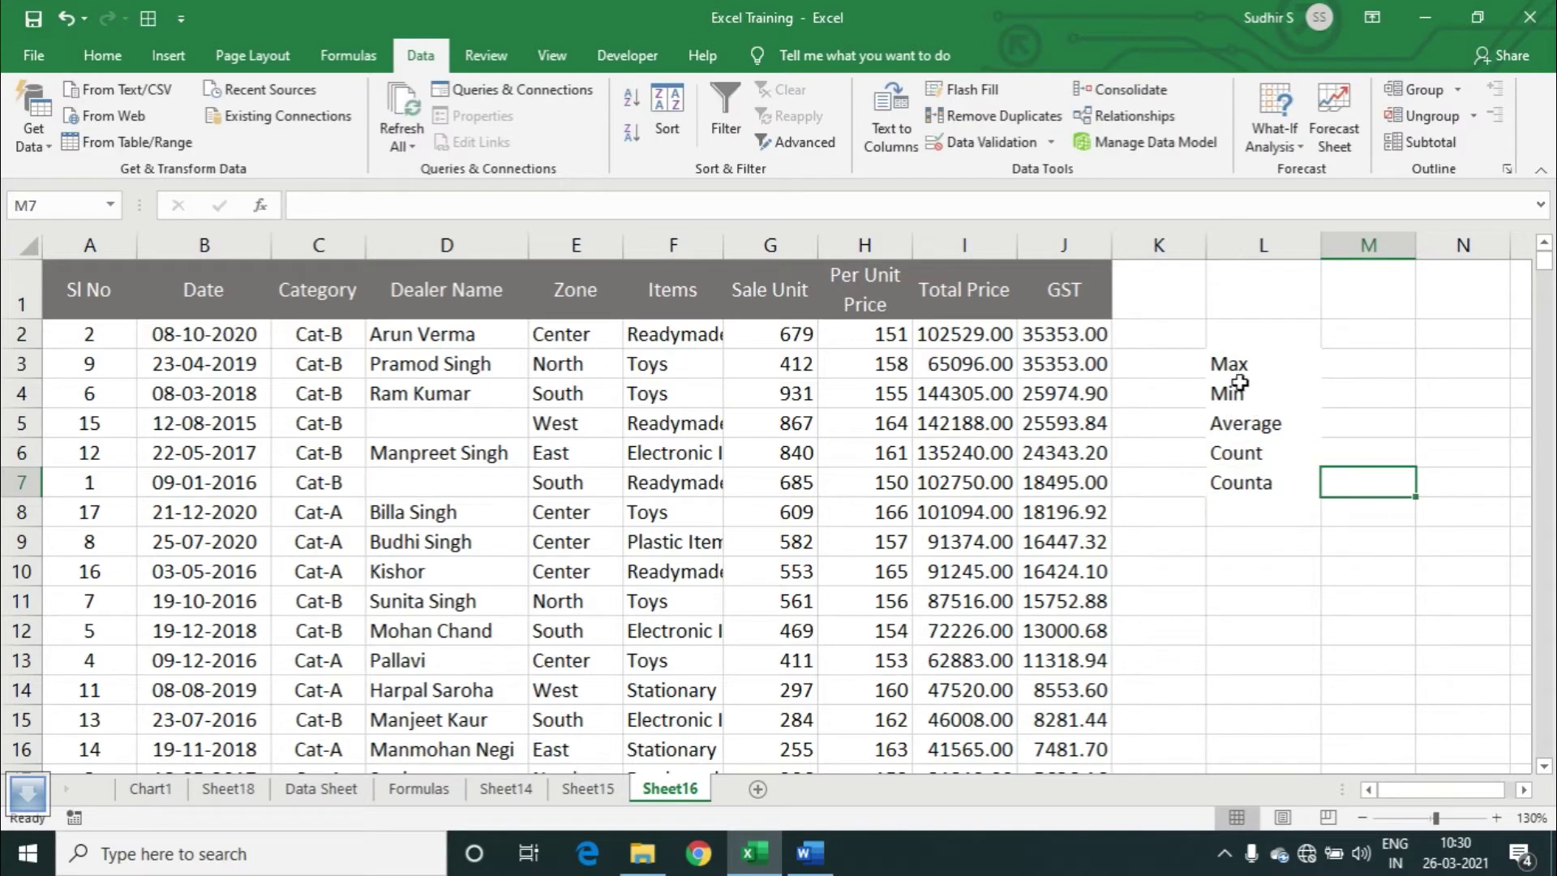
Format the label cells L3:L7 with a dark grey fill and white text.
drag(1235, 365, 1230, 485)
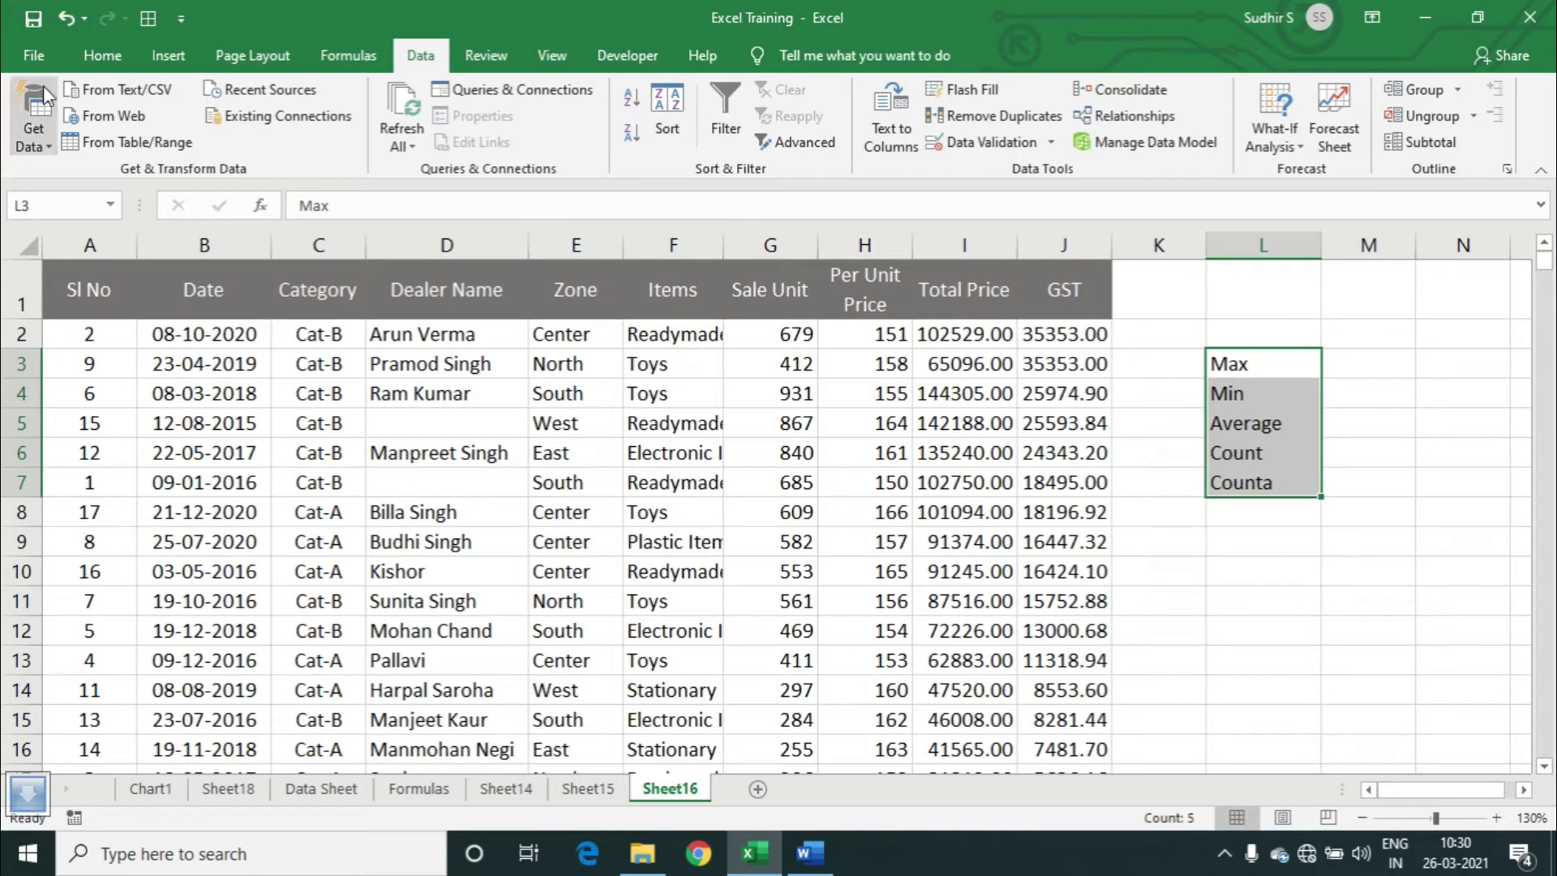
click(102, 55)
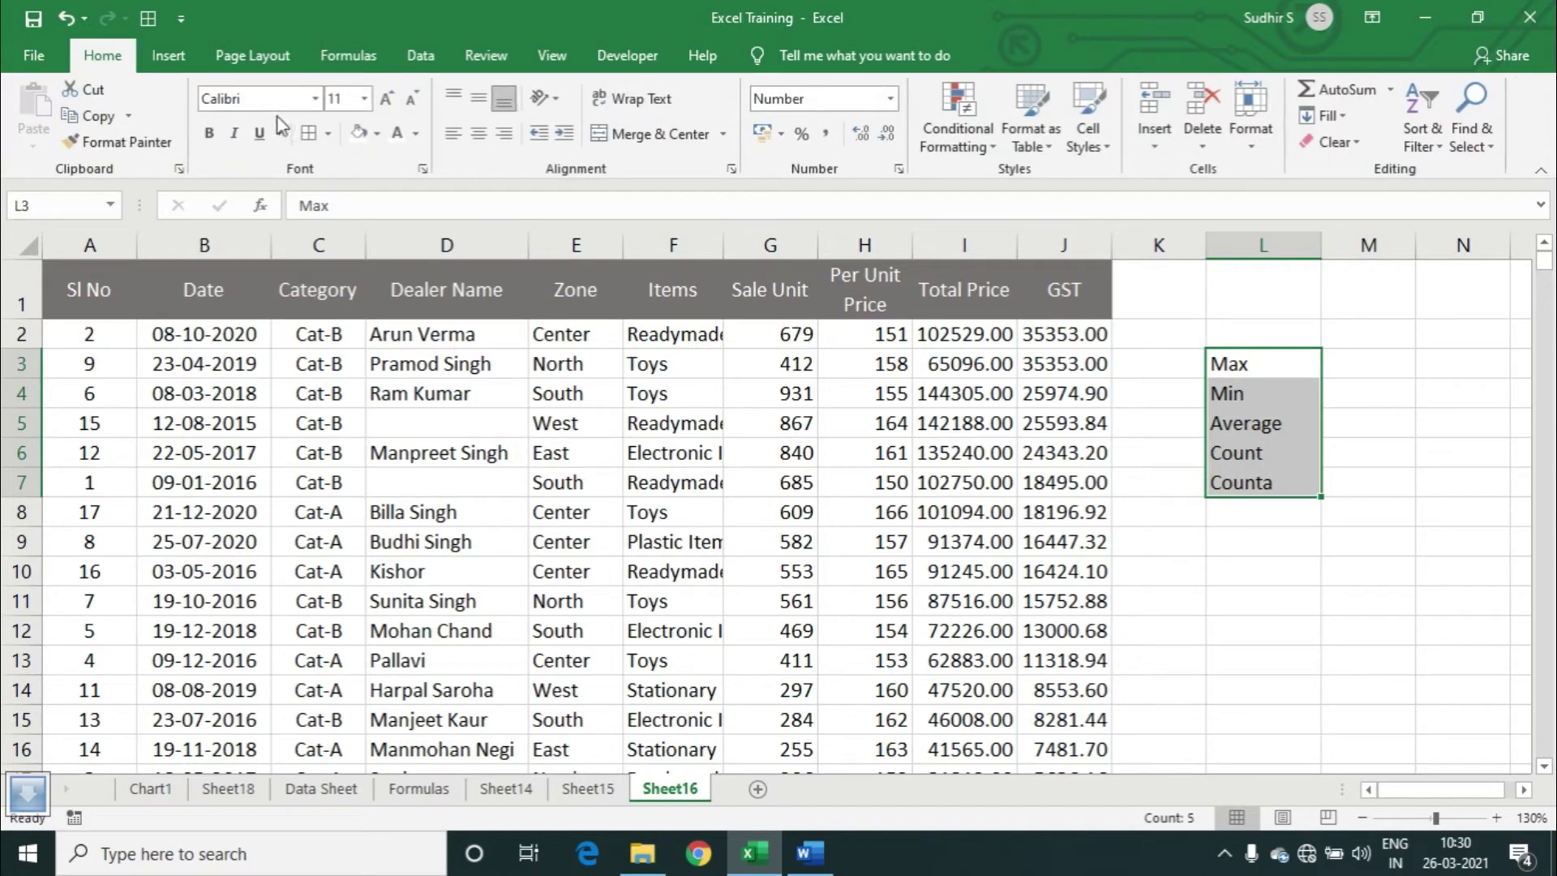
click(377, 133)
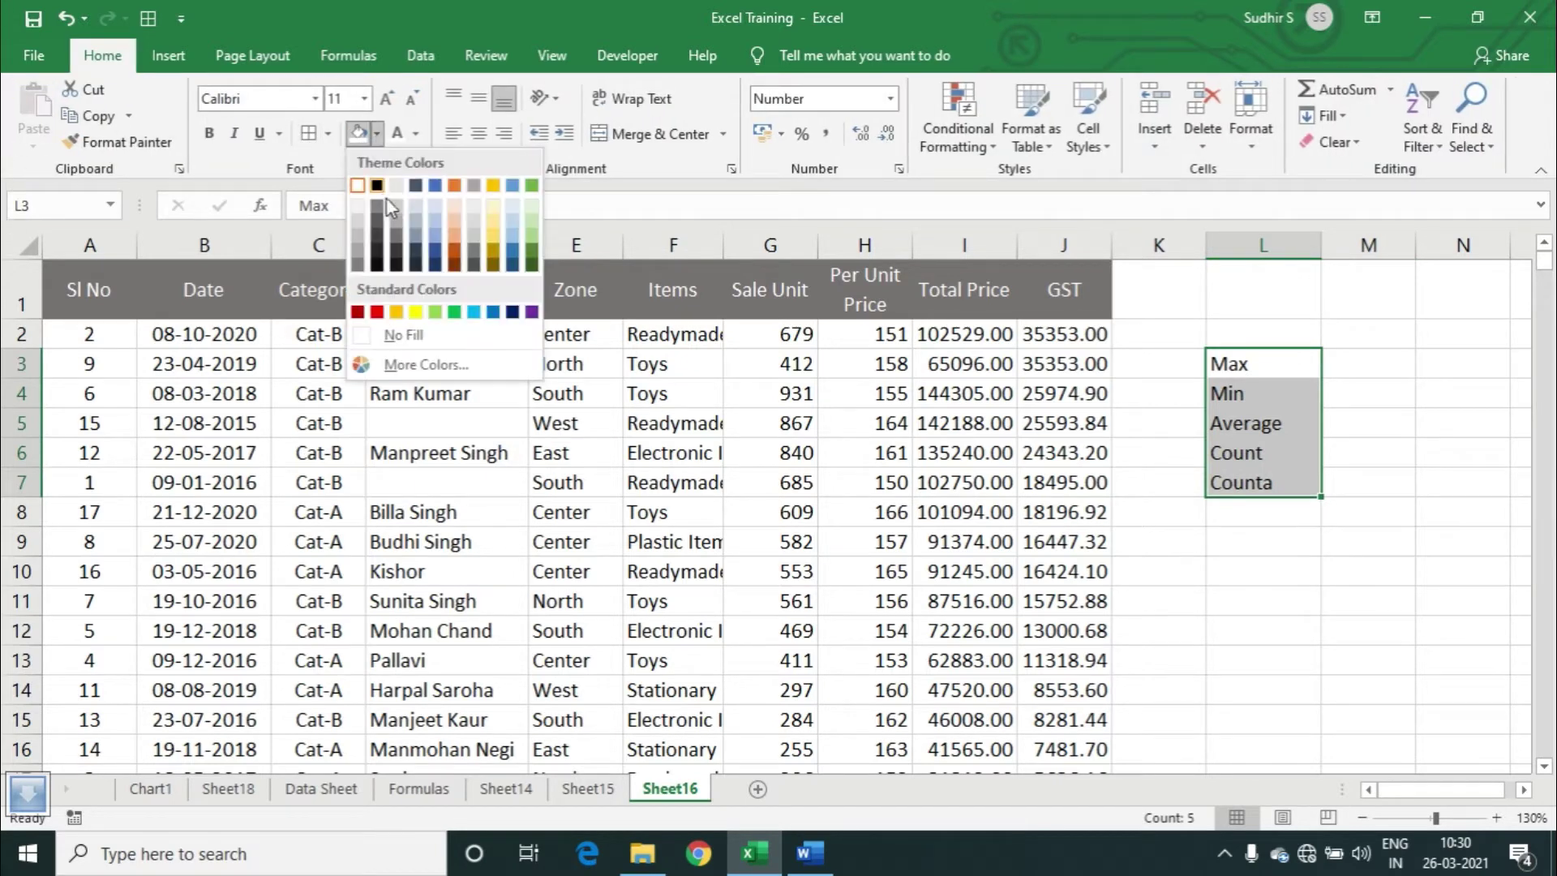
click(377, 250)
click(397, 137)
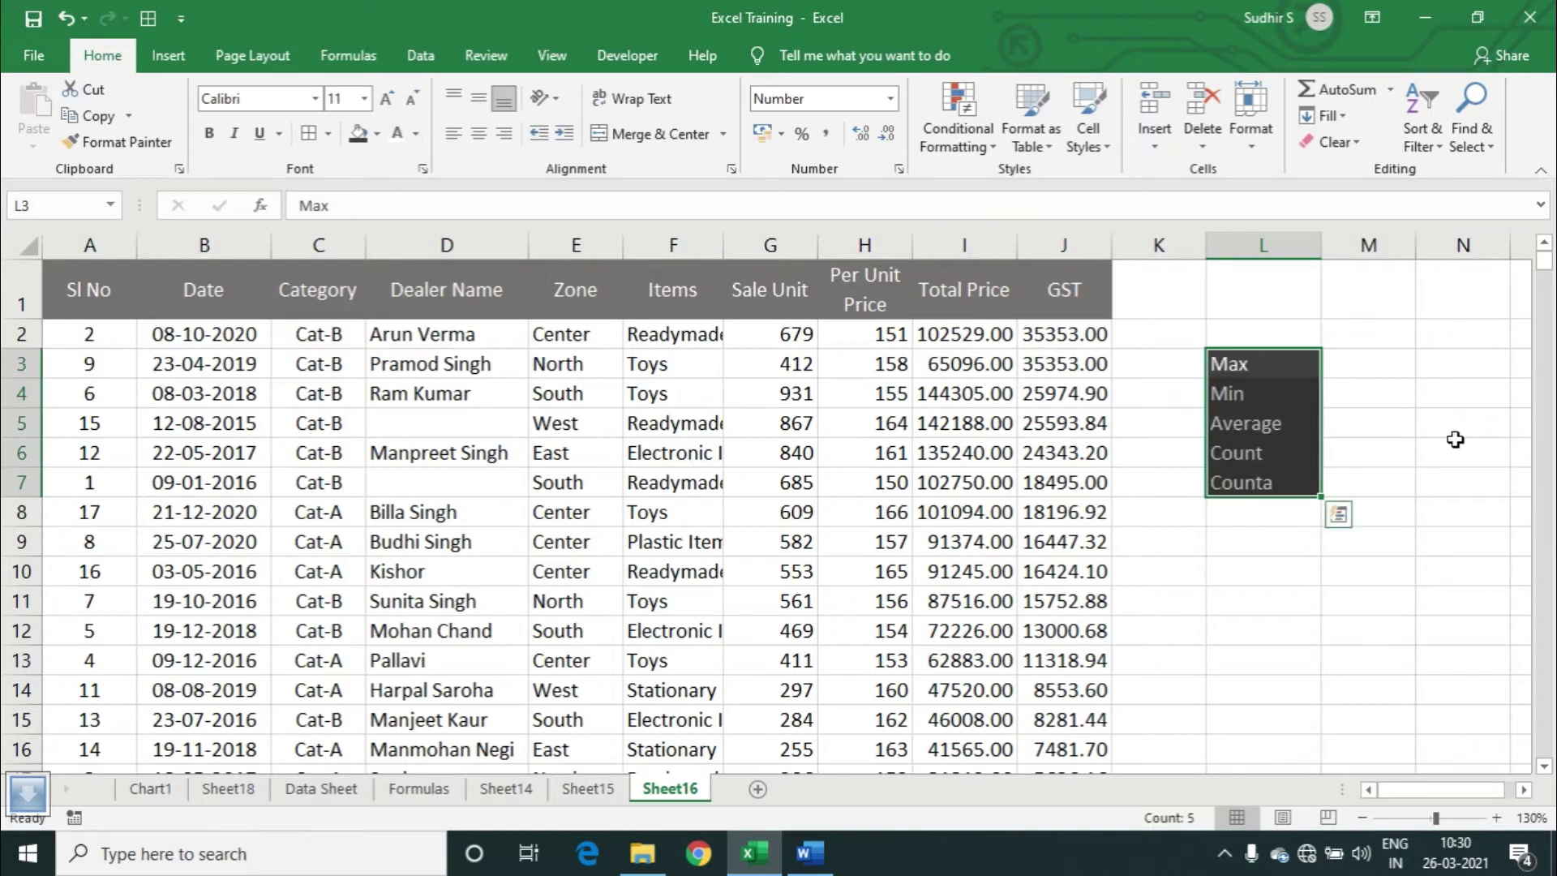
Enter the formula =MAX(J:J) in cell M3 to find the highest value in the whole GST column.
click(1401, 361)
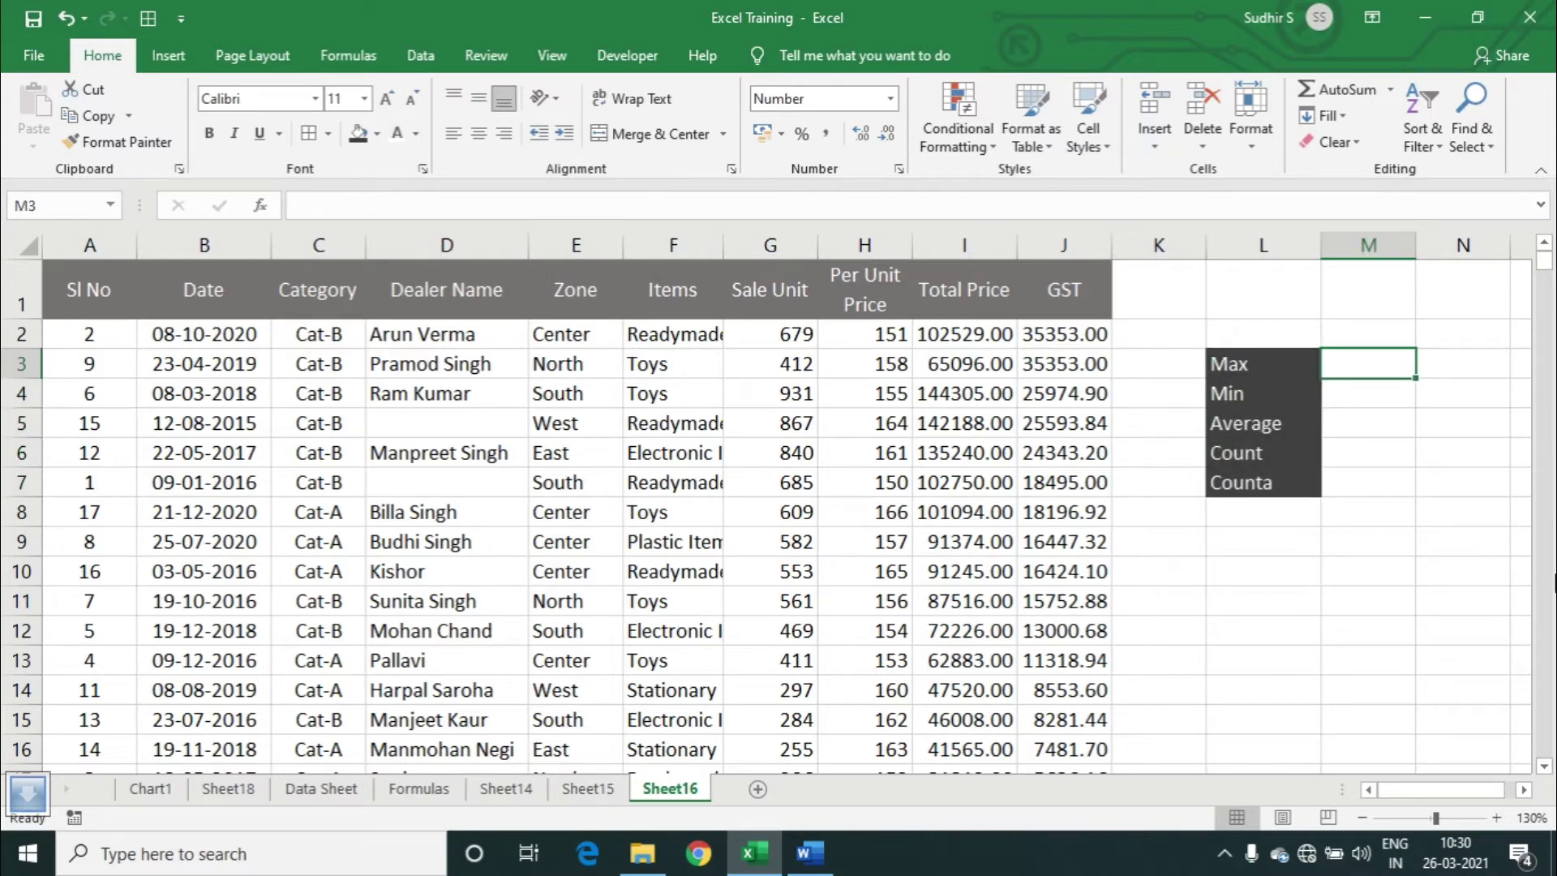
text(=max)
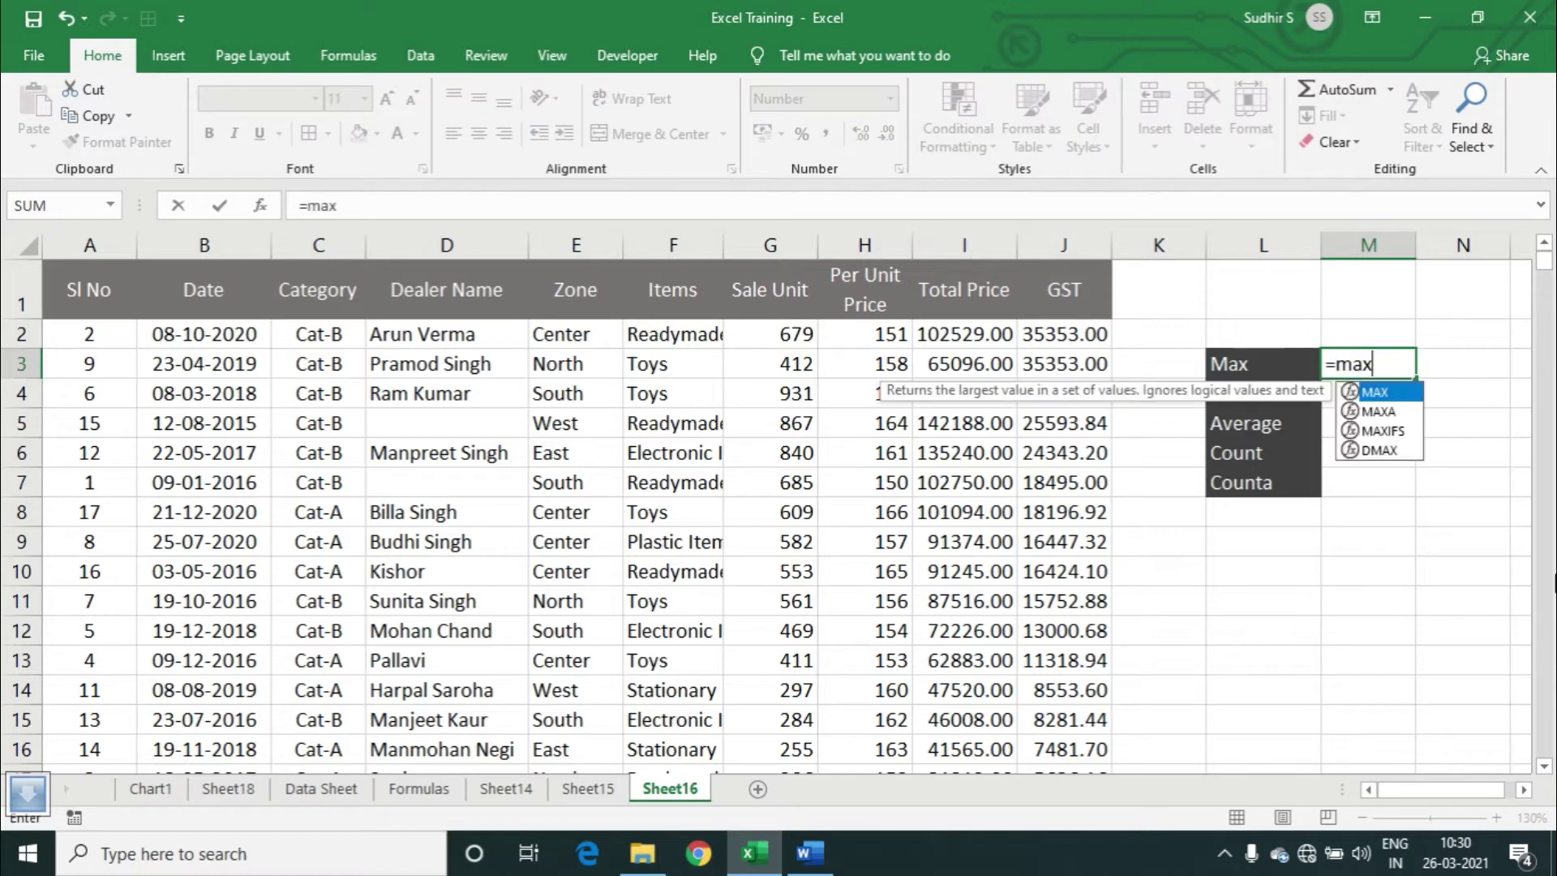
key(Tab)
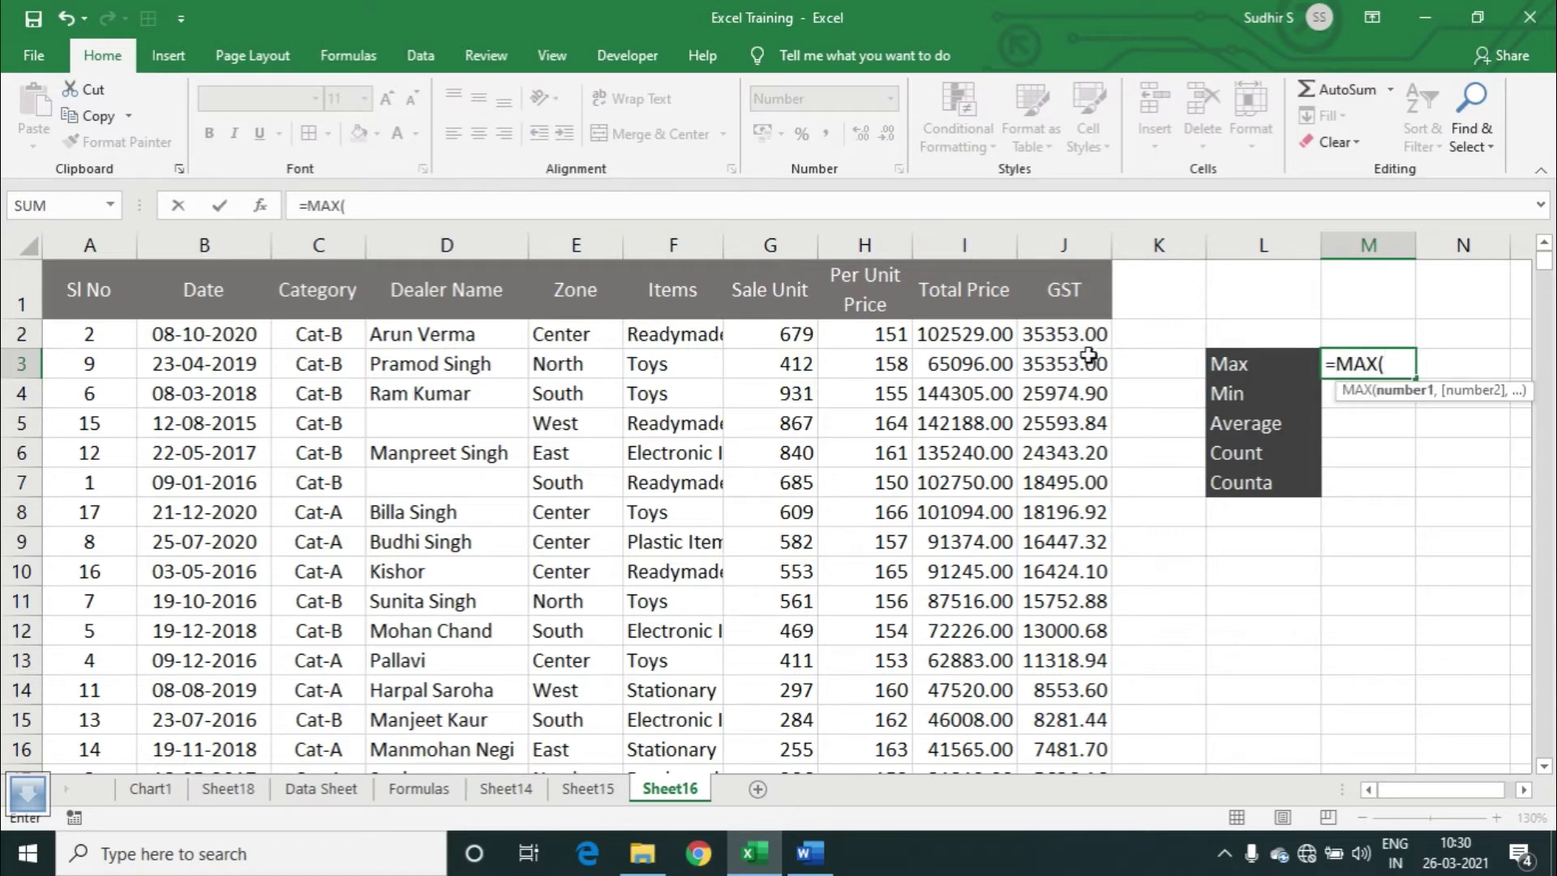
click(1080, 234)
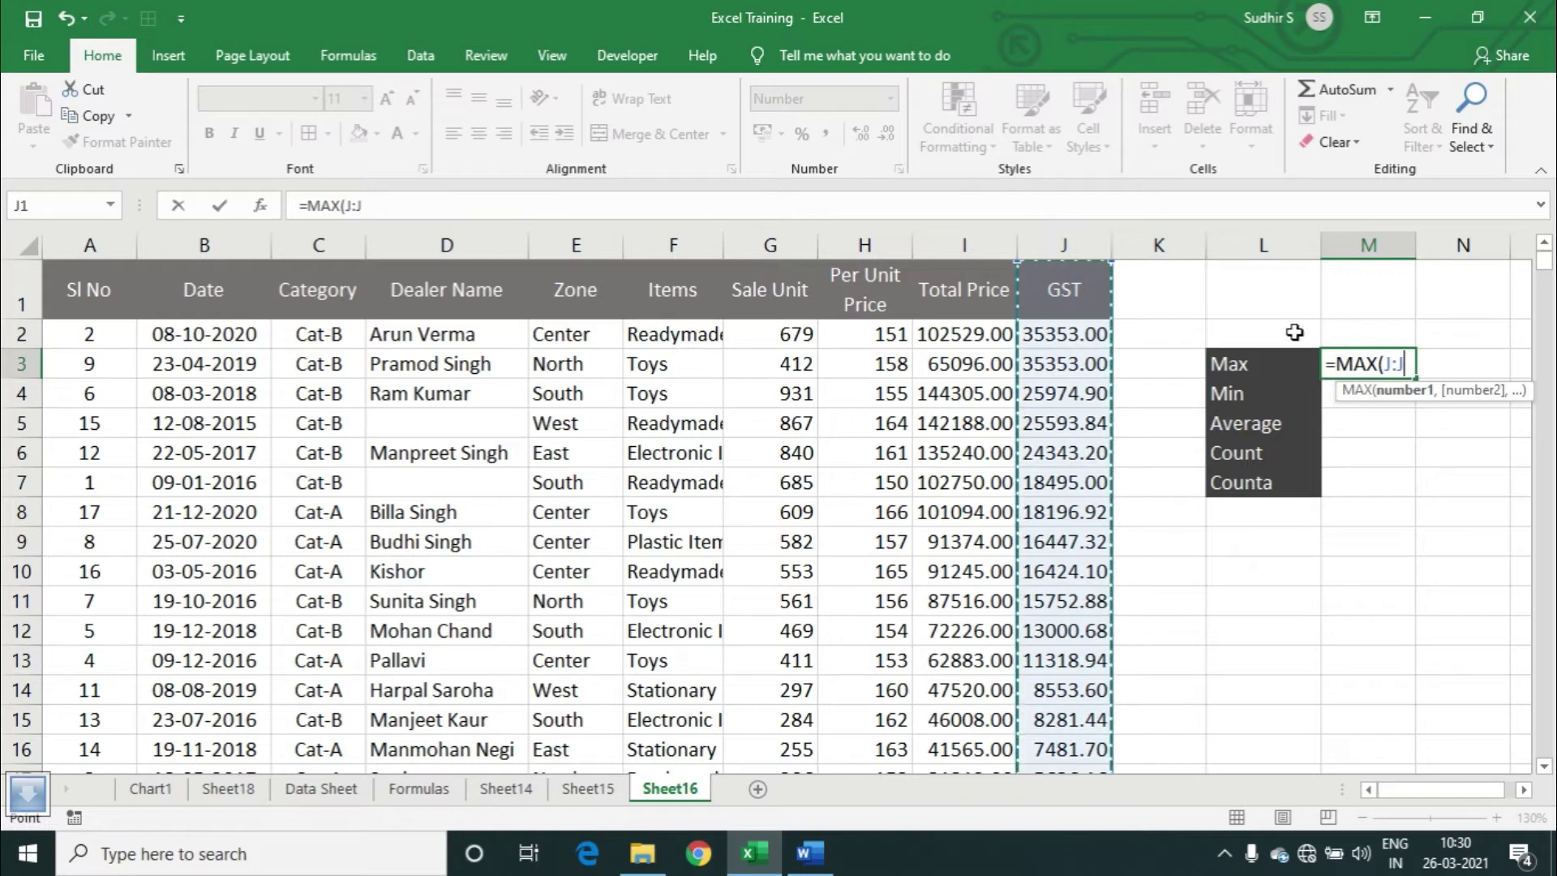
text())
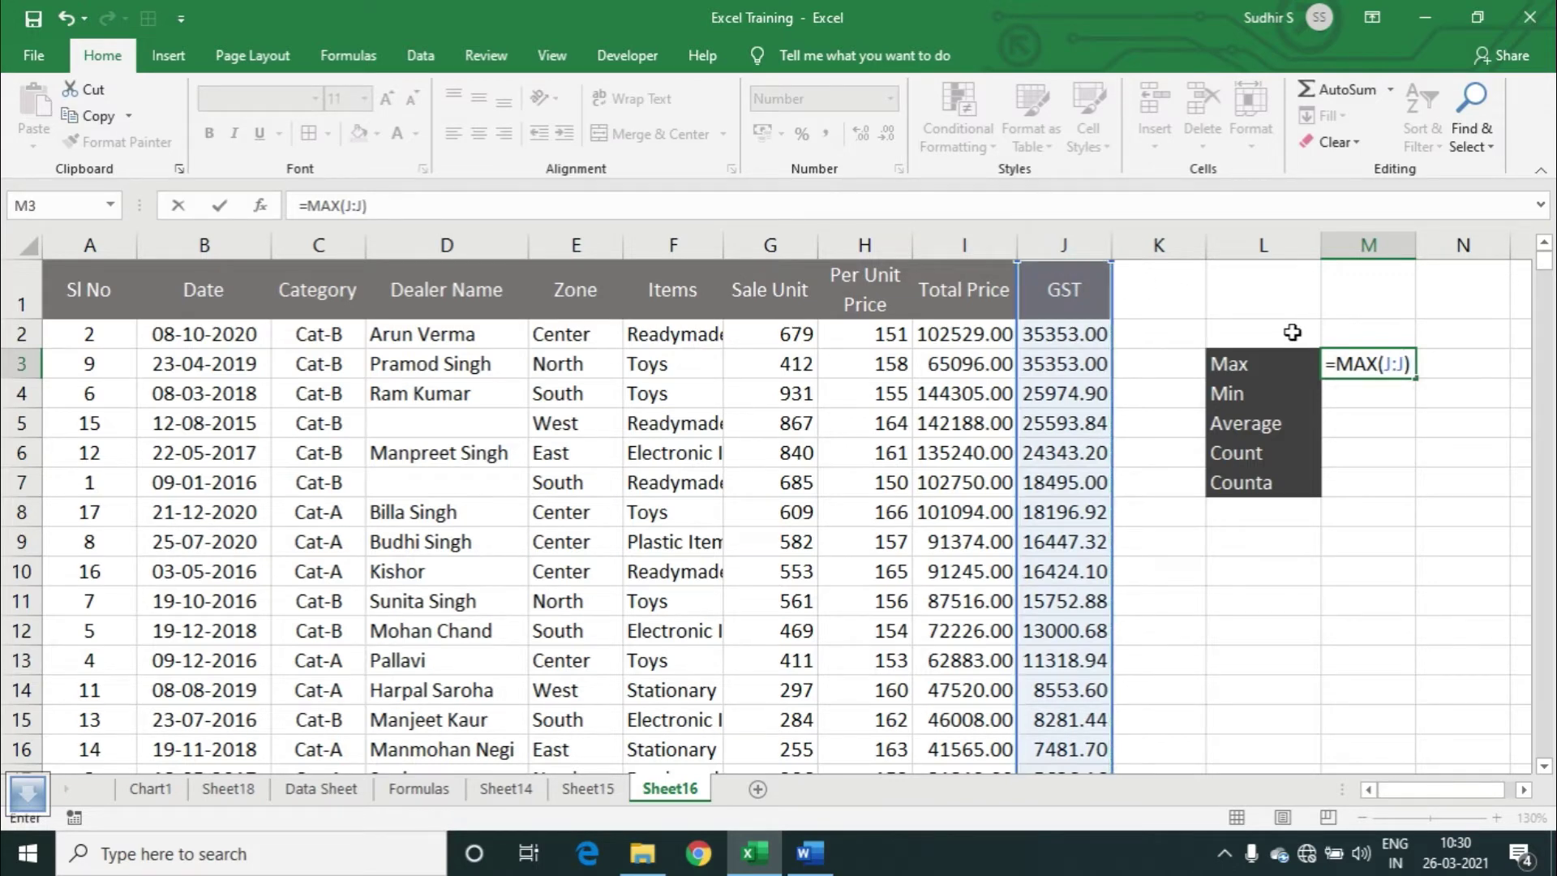
key(Return)
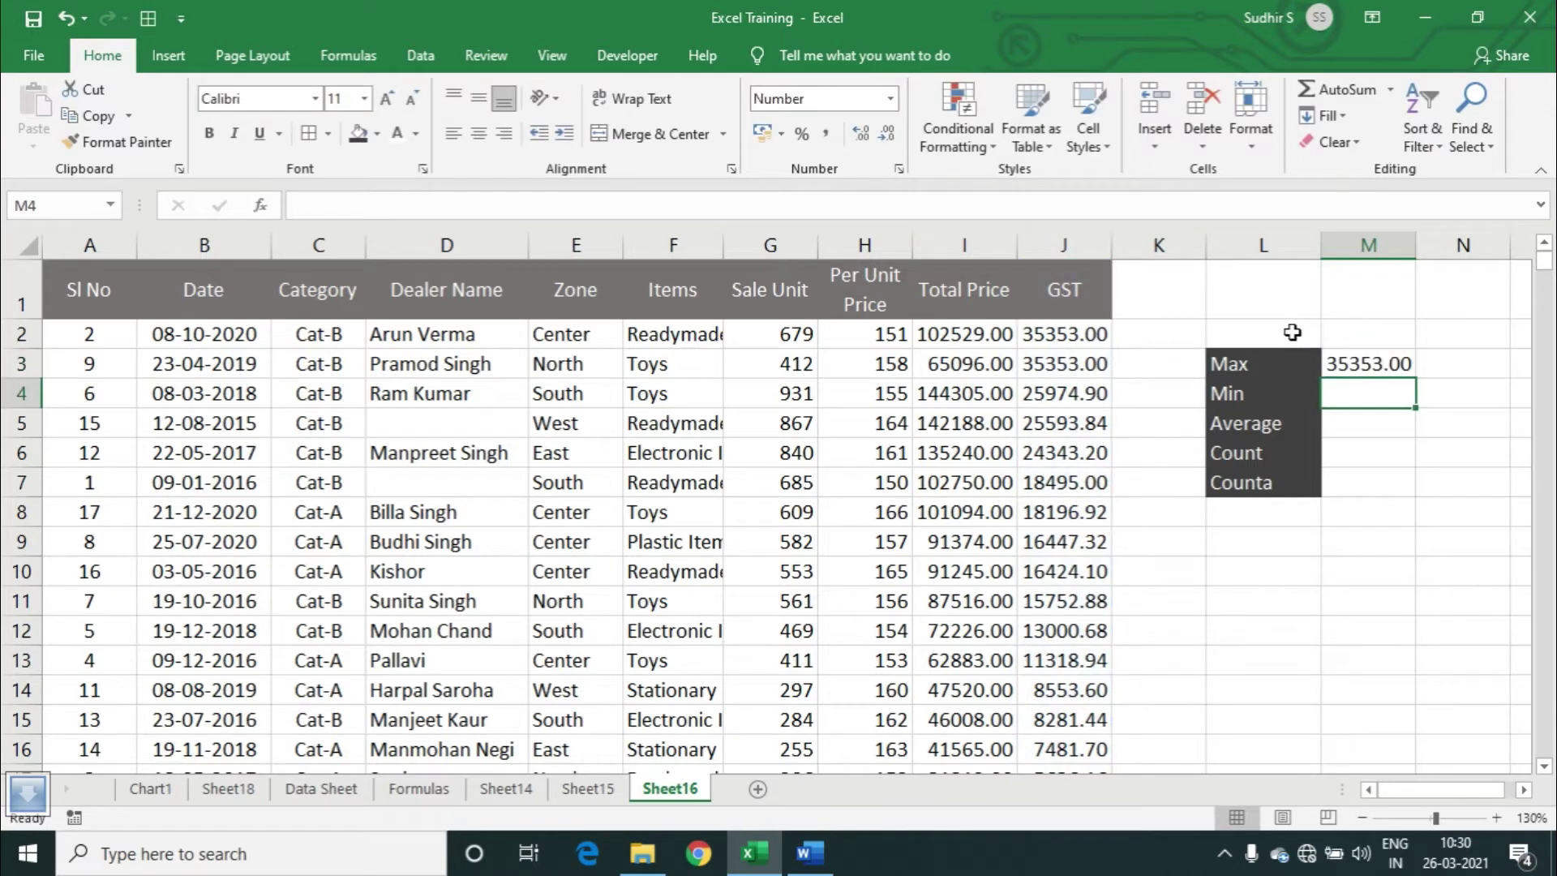
click(1377, 366)
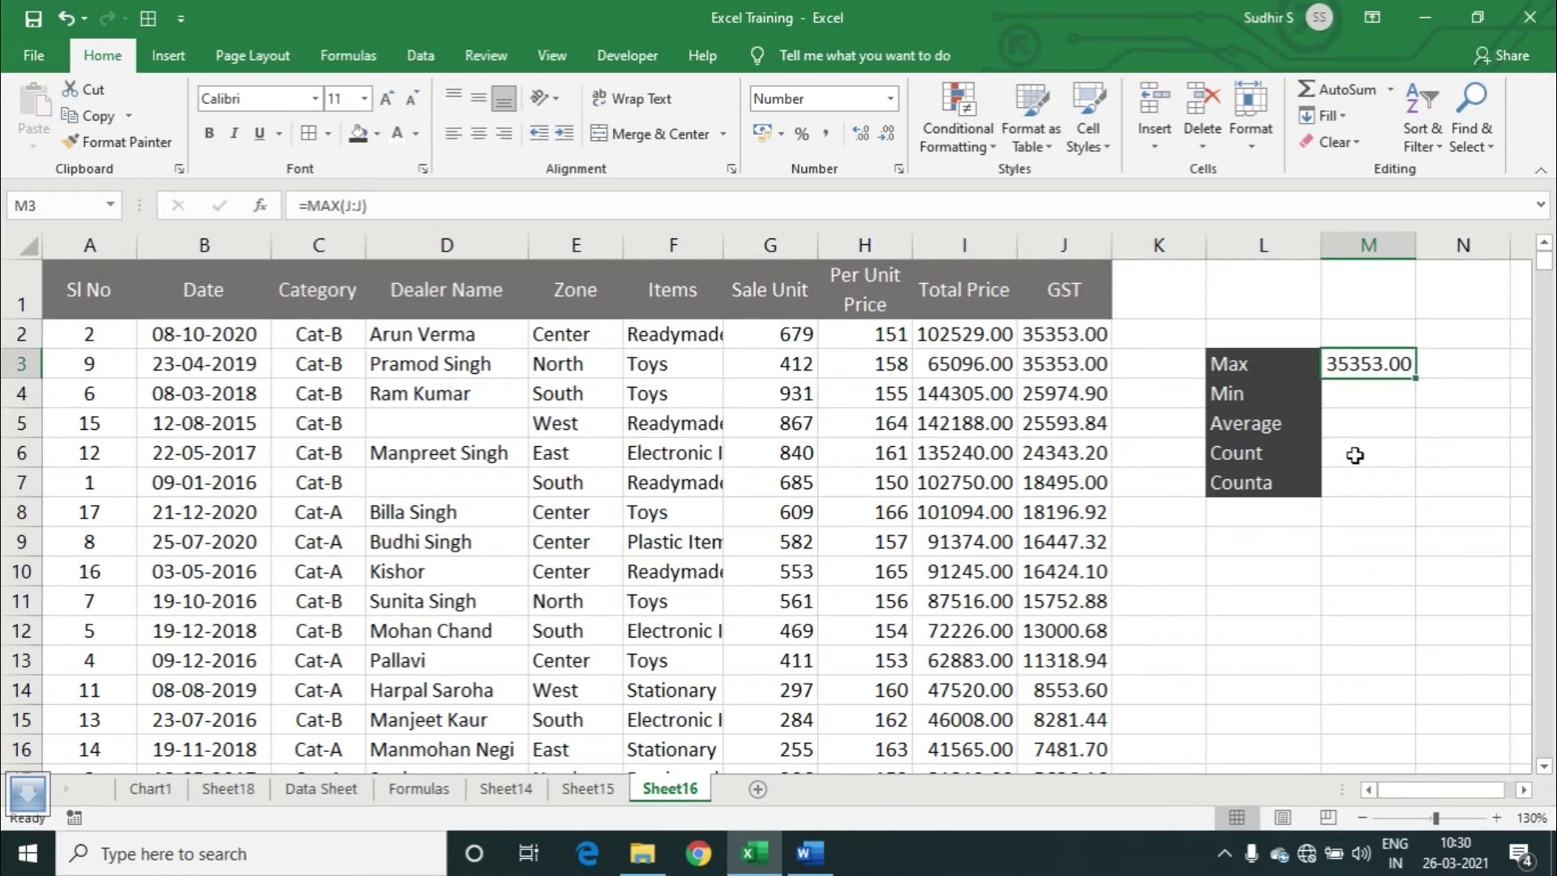
Start a new record in row 19 with serial number 11, date 15-05-2021 and category Cat-A.
scroll(1356, 456, down, 2)
scroll(1355, 456, down, 1)
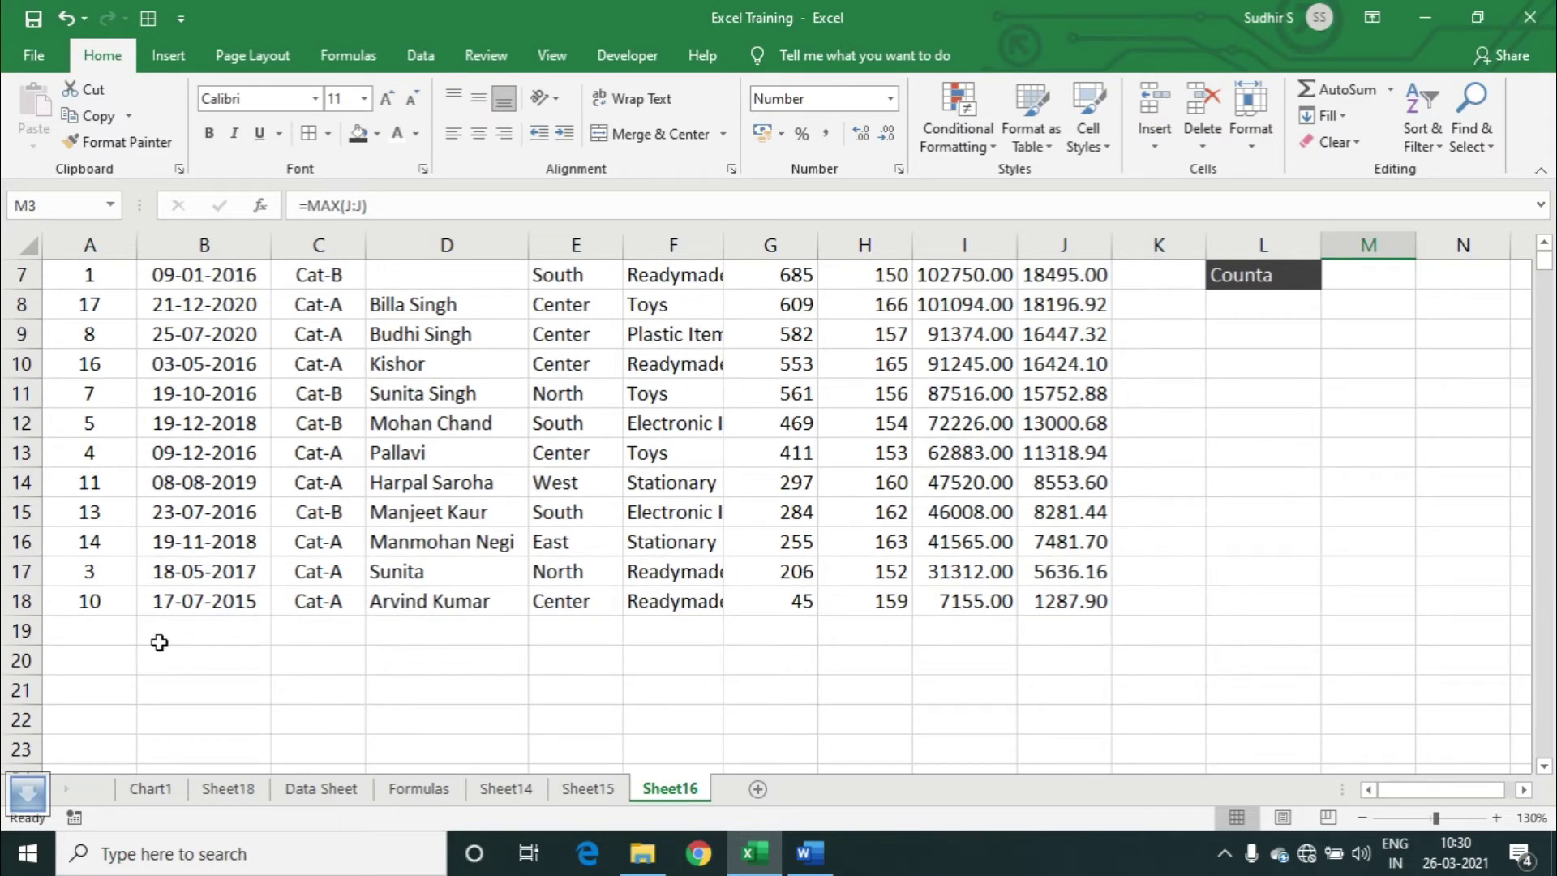
click(108, 627)
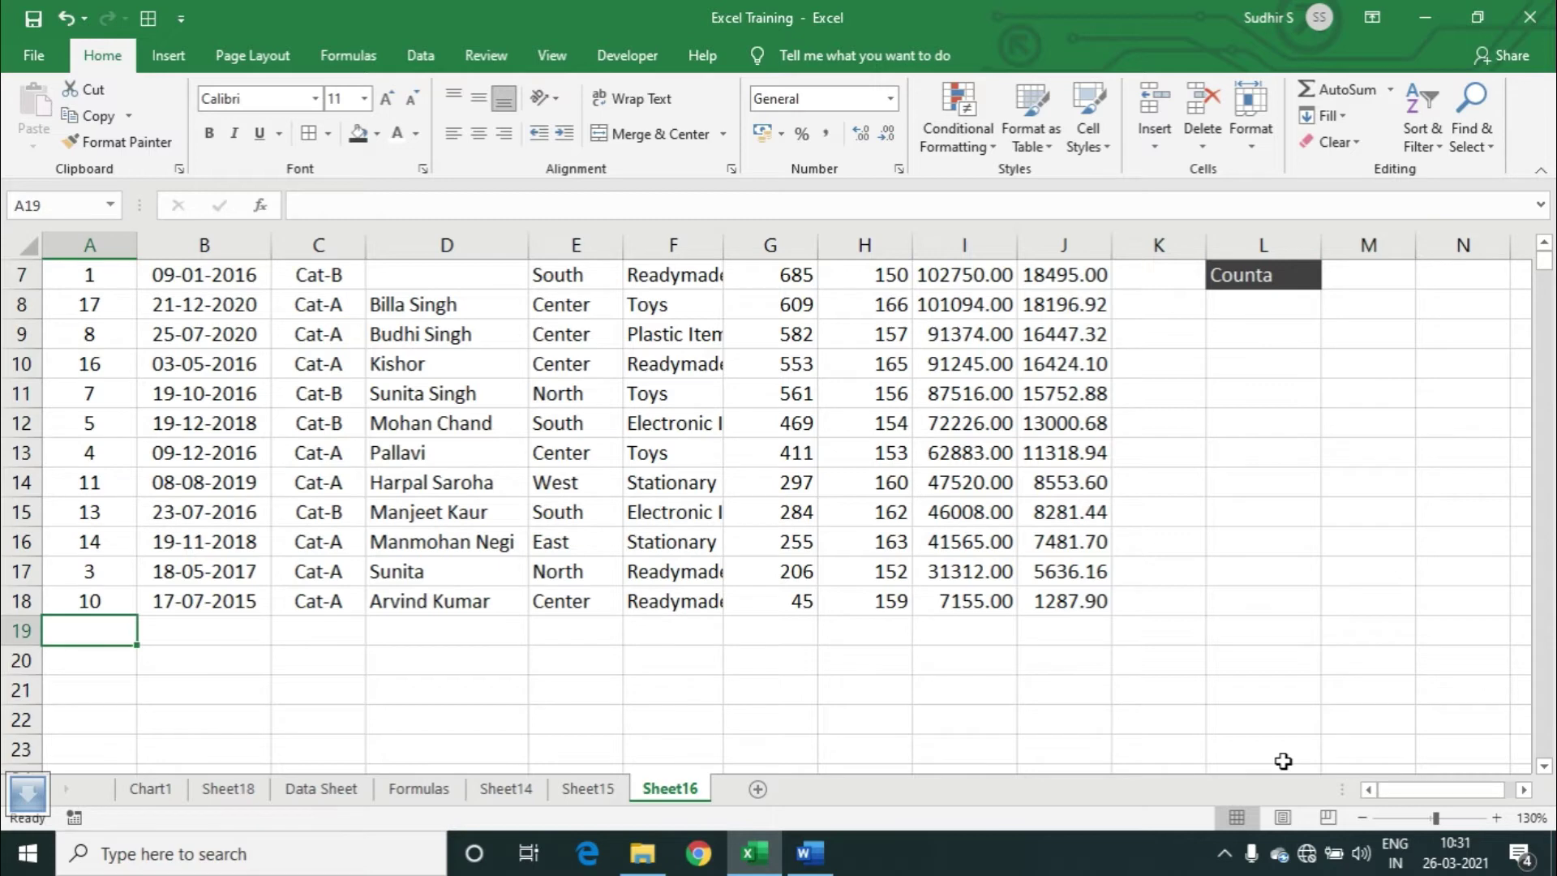
text(11)
key(Tab)
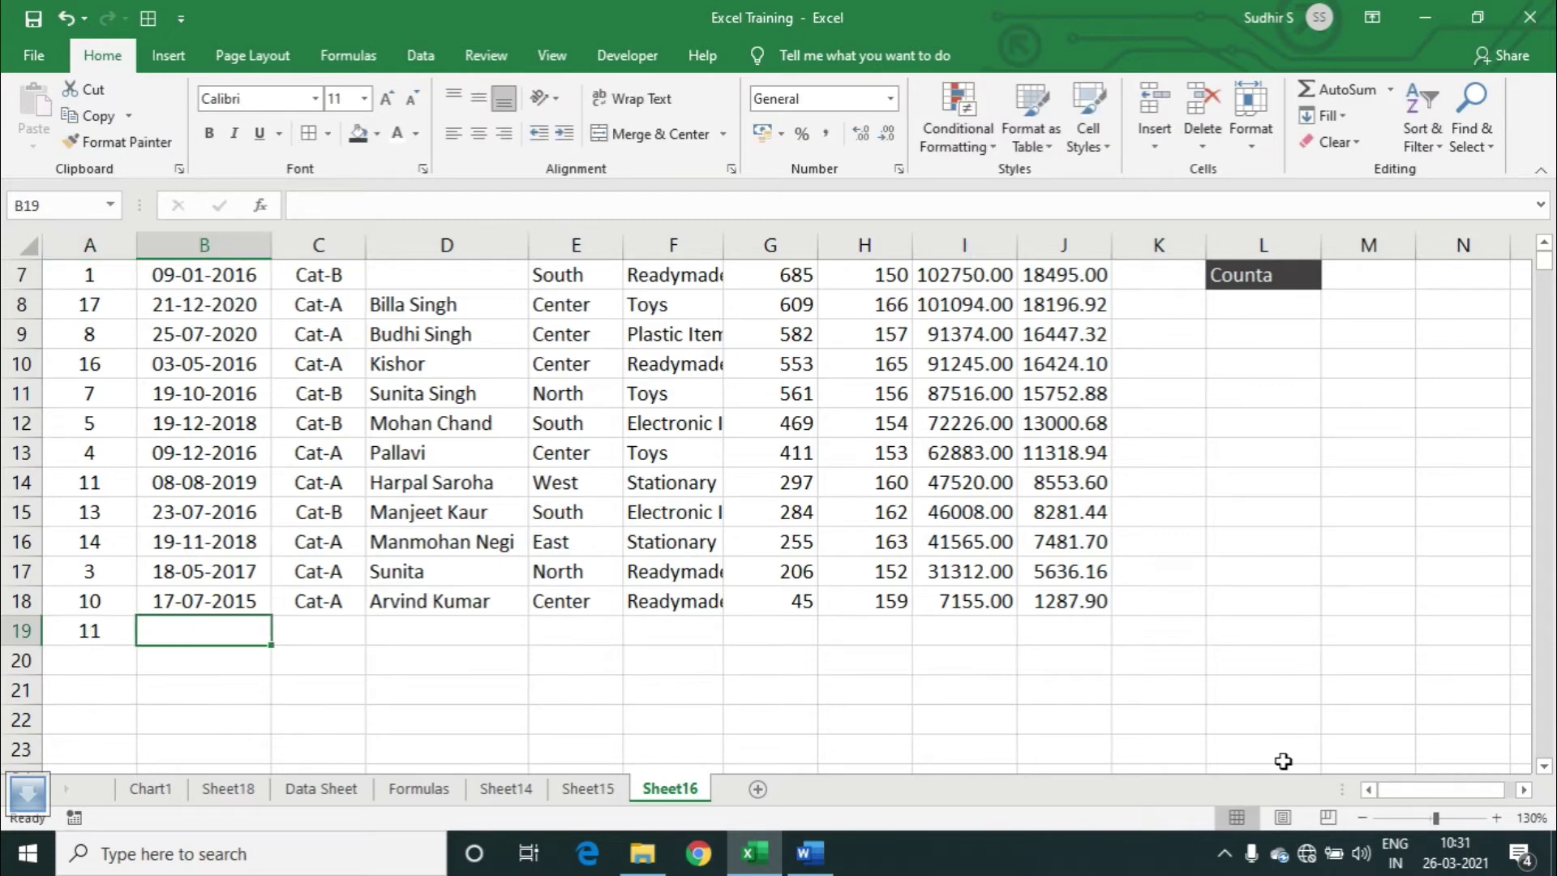
text(15-05-2021)
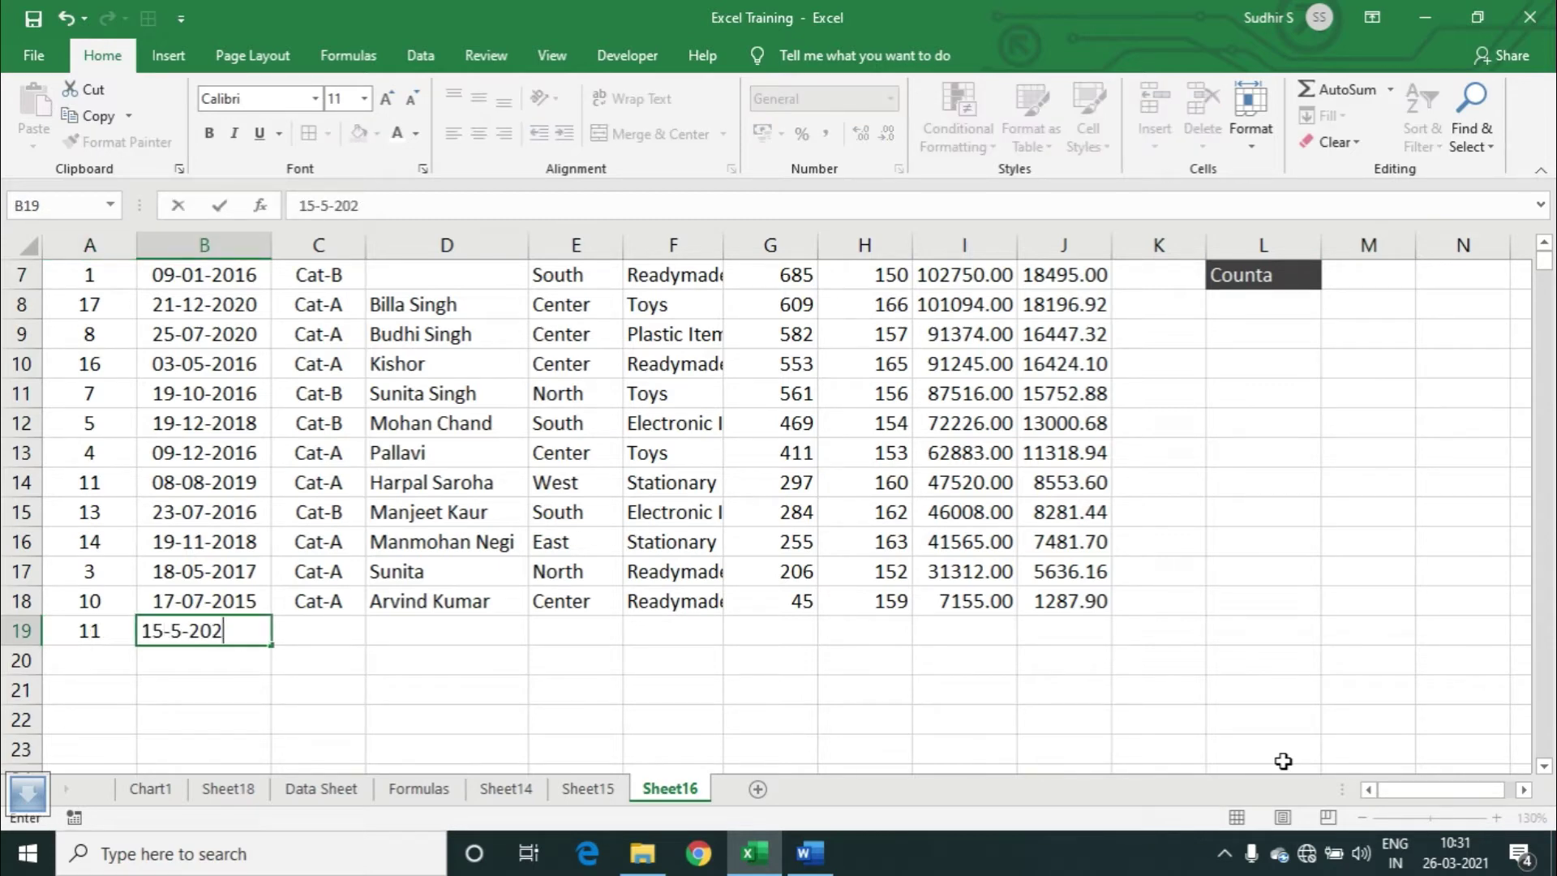
key(Tab)
text(CAt)
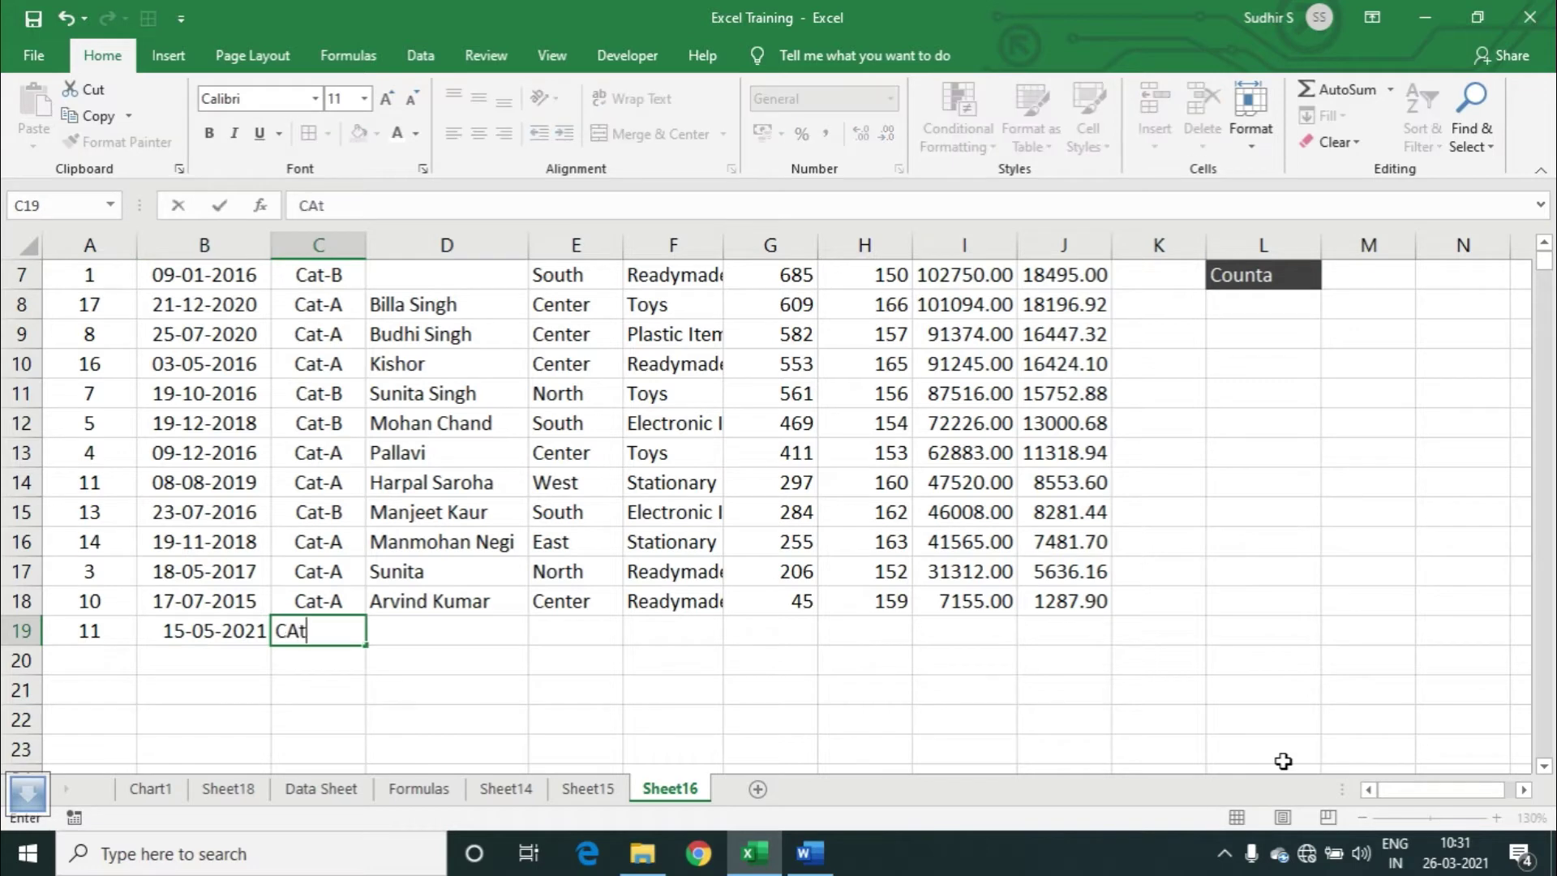
text(-)
key(Tab)
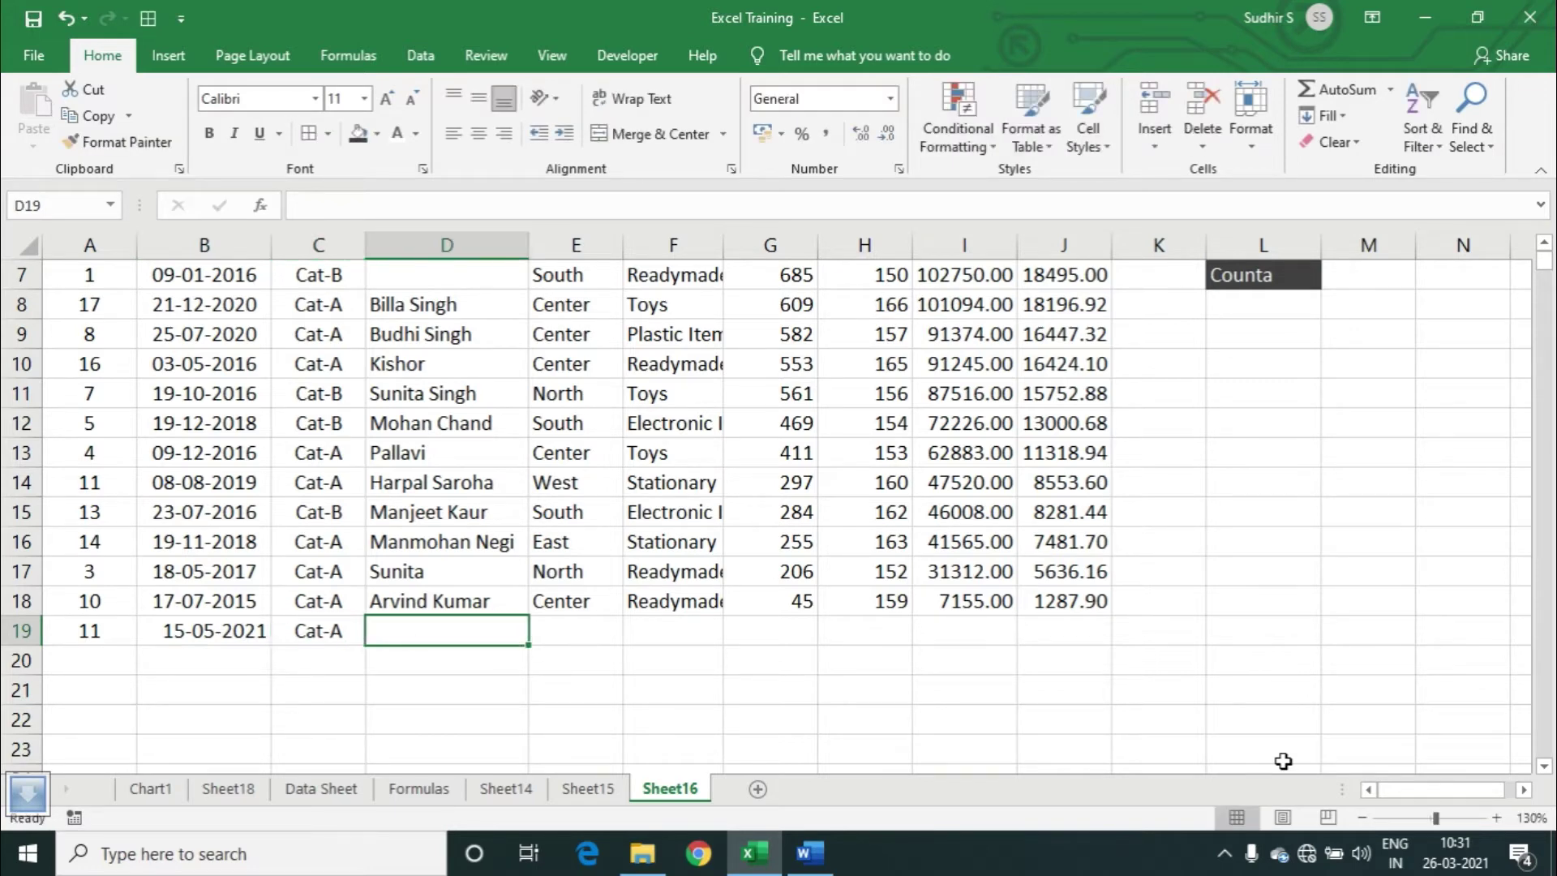
Fill in the dealer's full name, zone North and item Toys for the new record in row 19.
text(Mohan Singh)
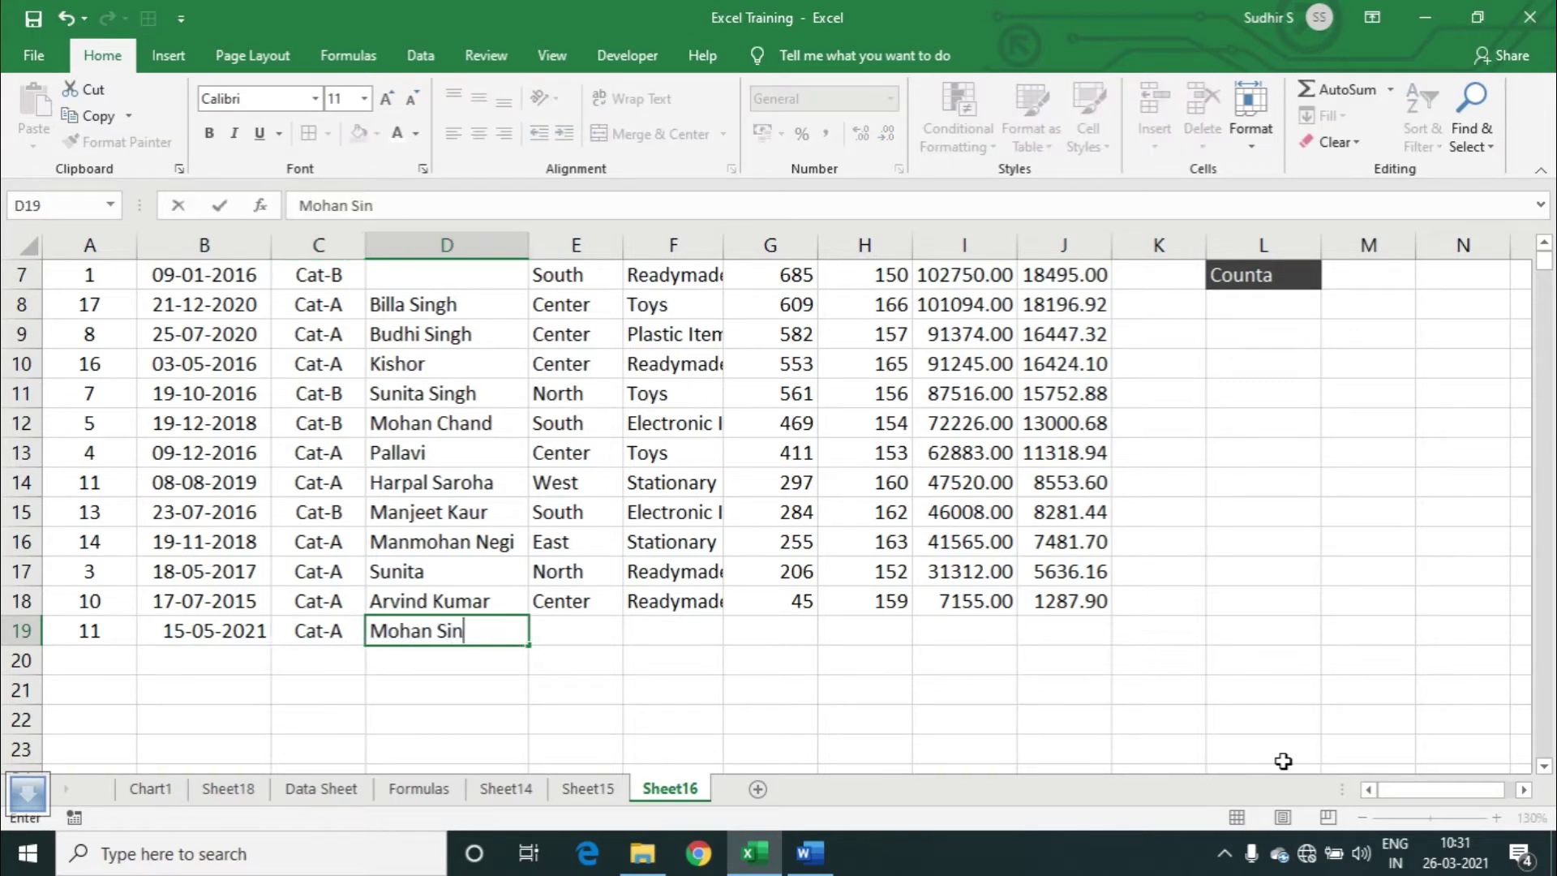
key(Tab)
text(N)
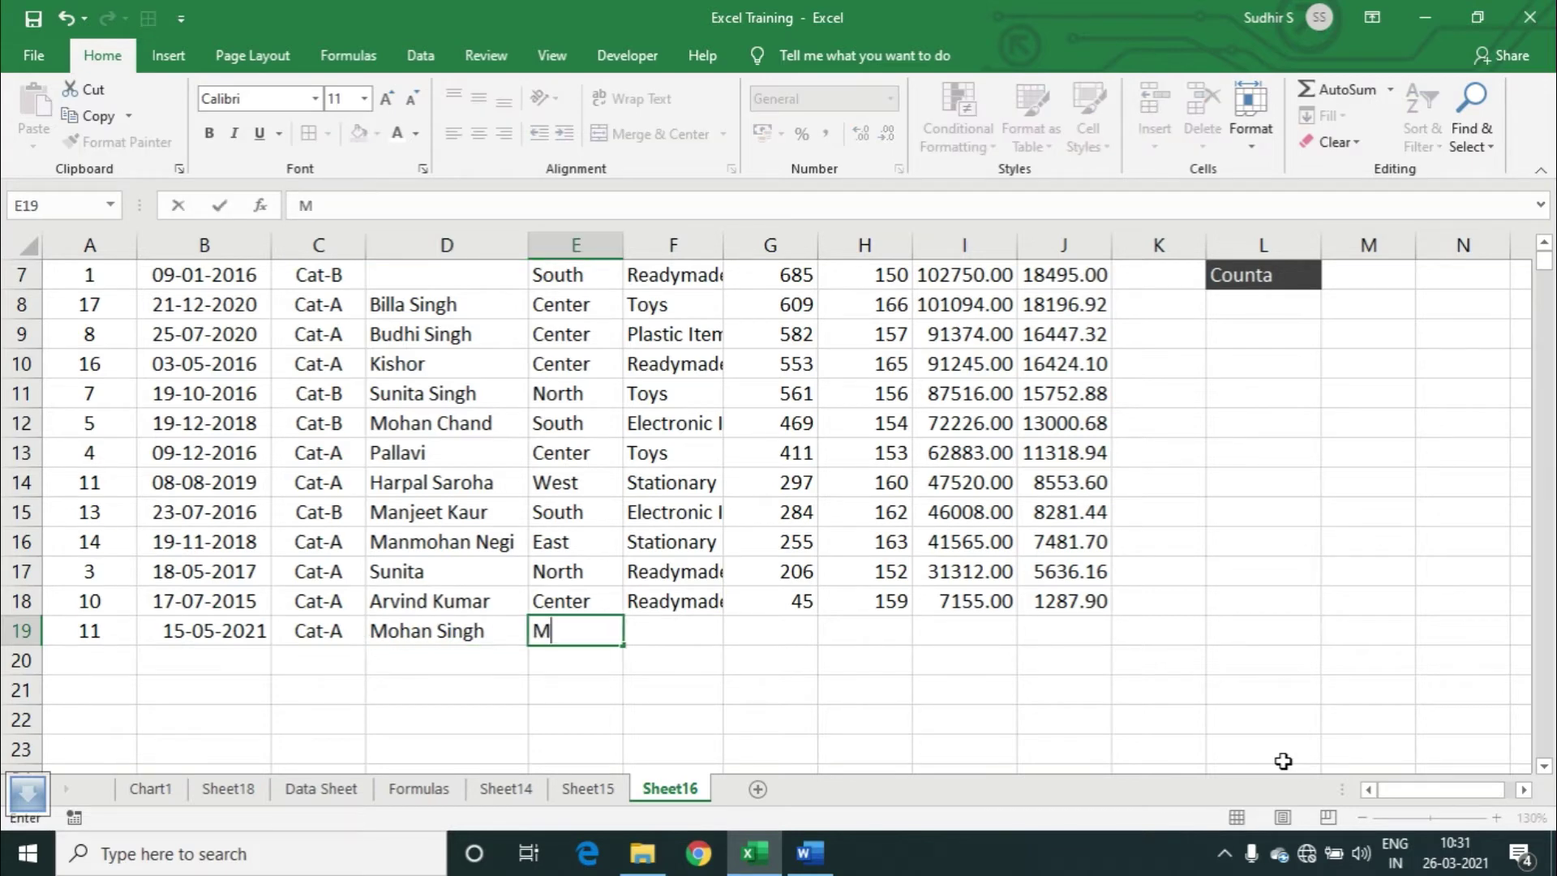
key(Tab)
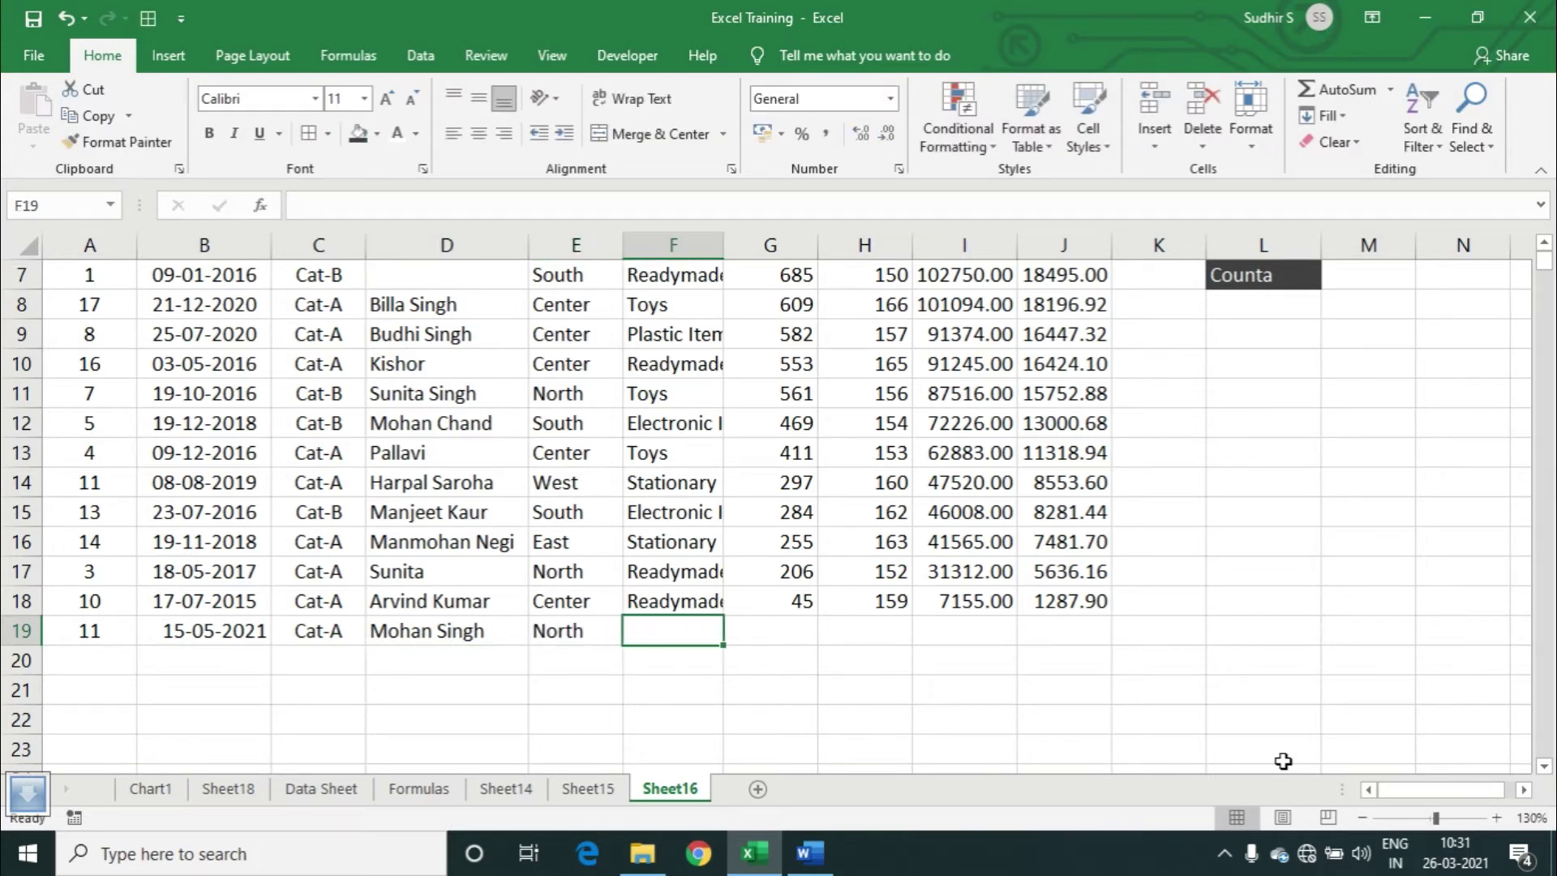
text(Toys)
key(Tab)
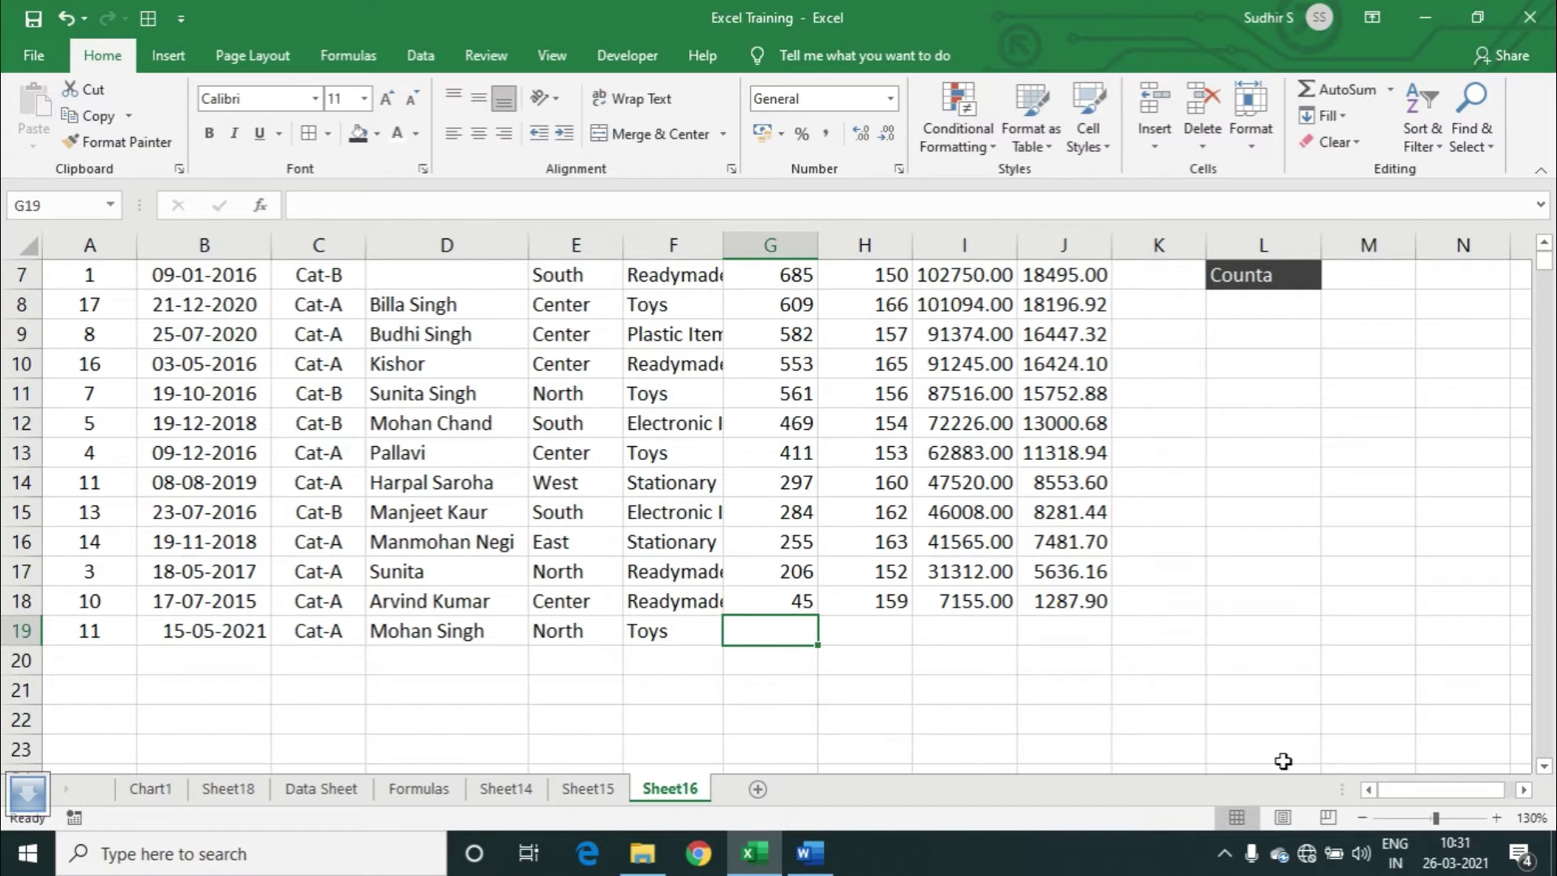
Complete row 19 with sale unit 52, per unit price 200, total price 5623 and GST 46580.
text(52)
key(Tab)
text(200)
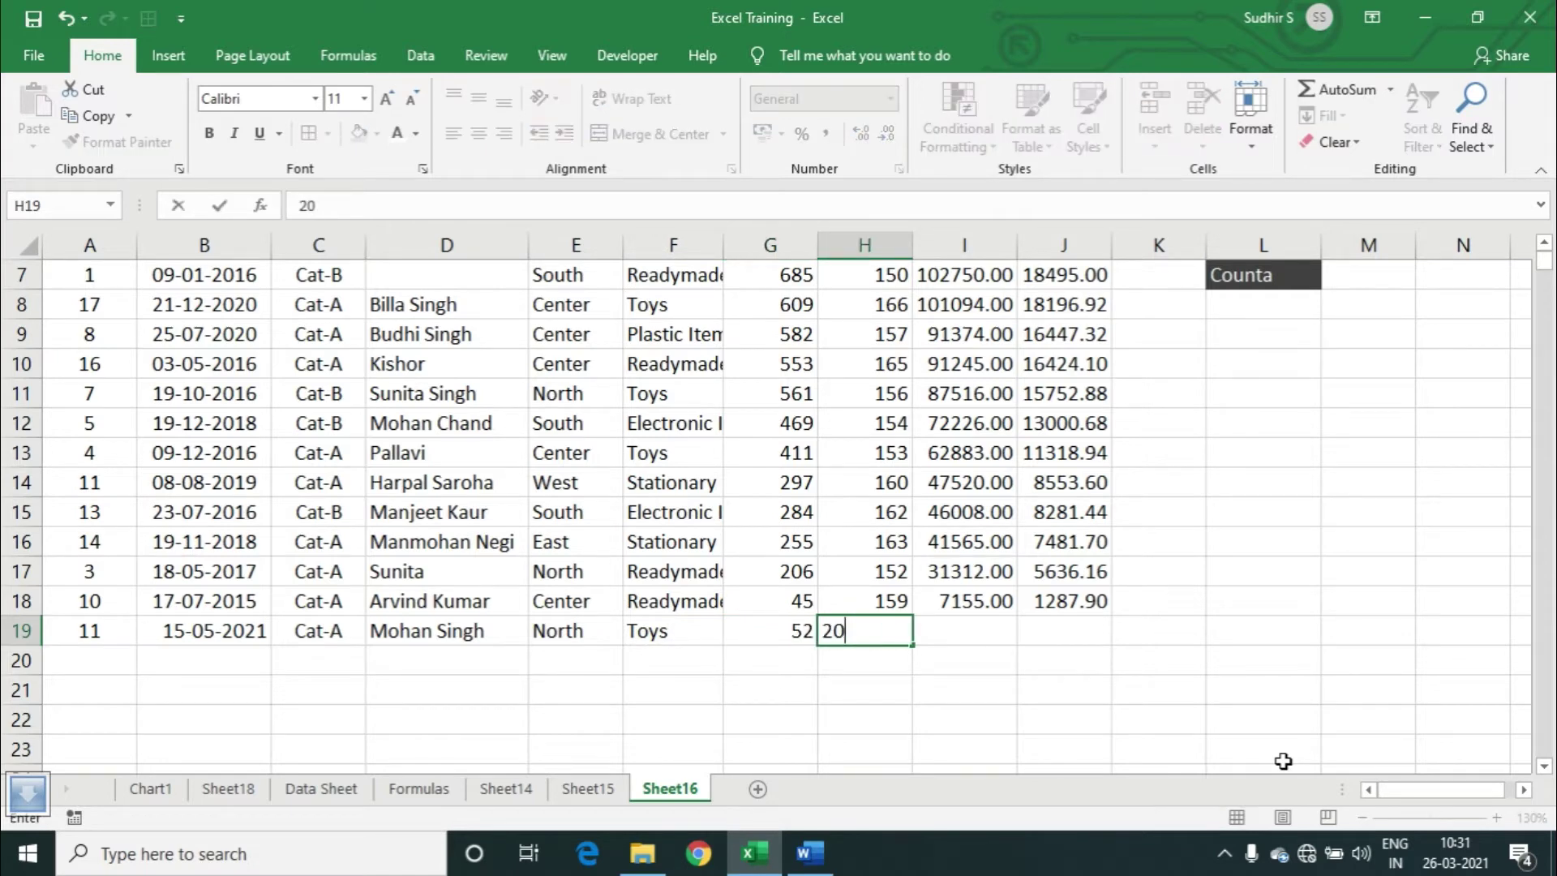
key(Tab)
text(5623)
key(Tab)
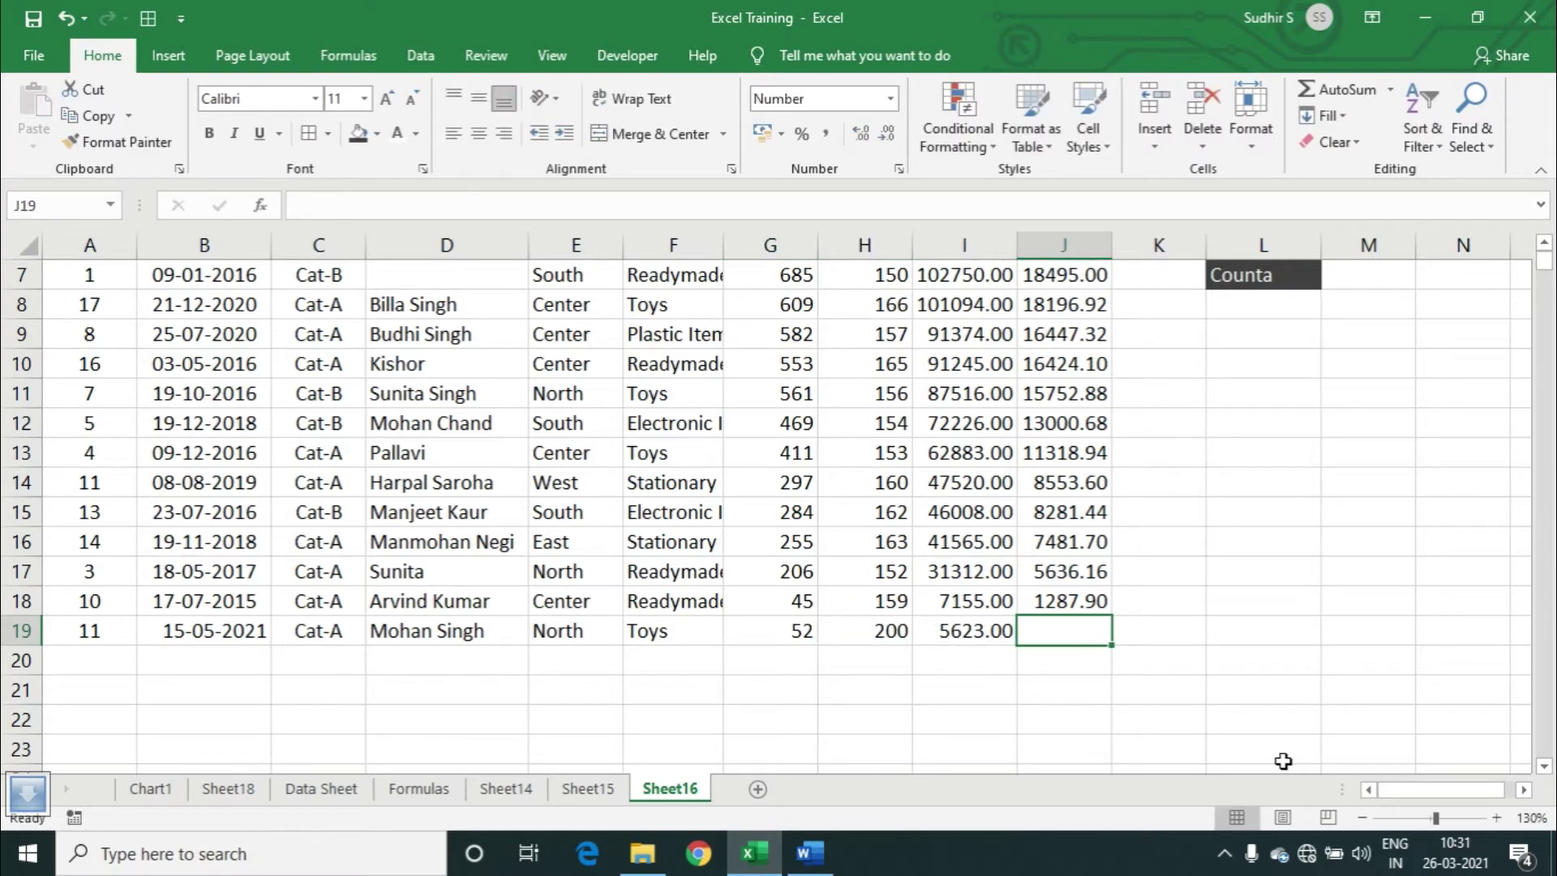
text(46580)
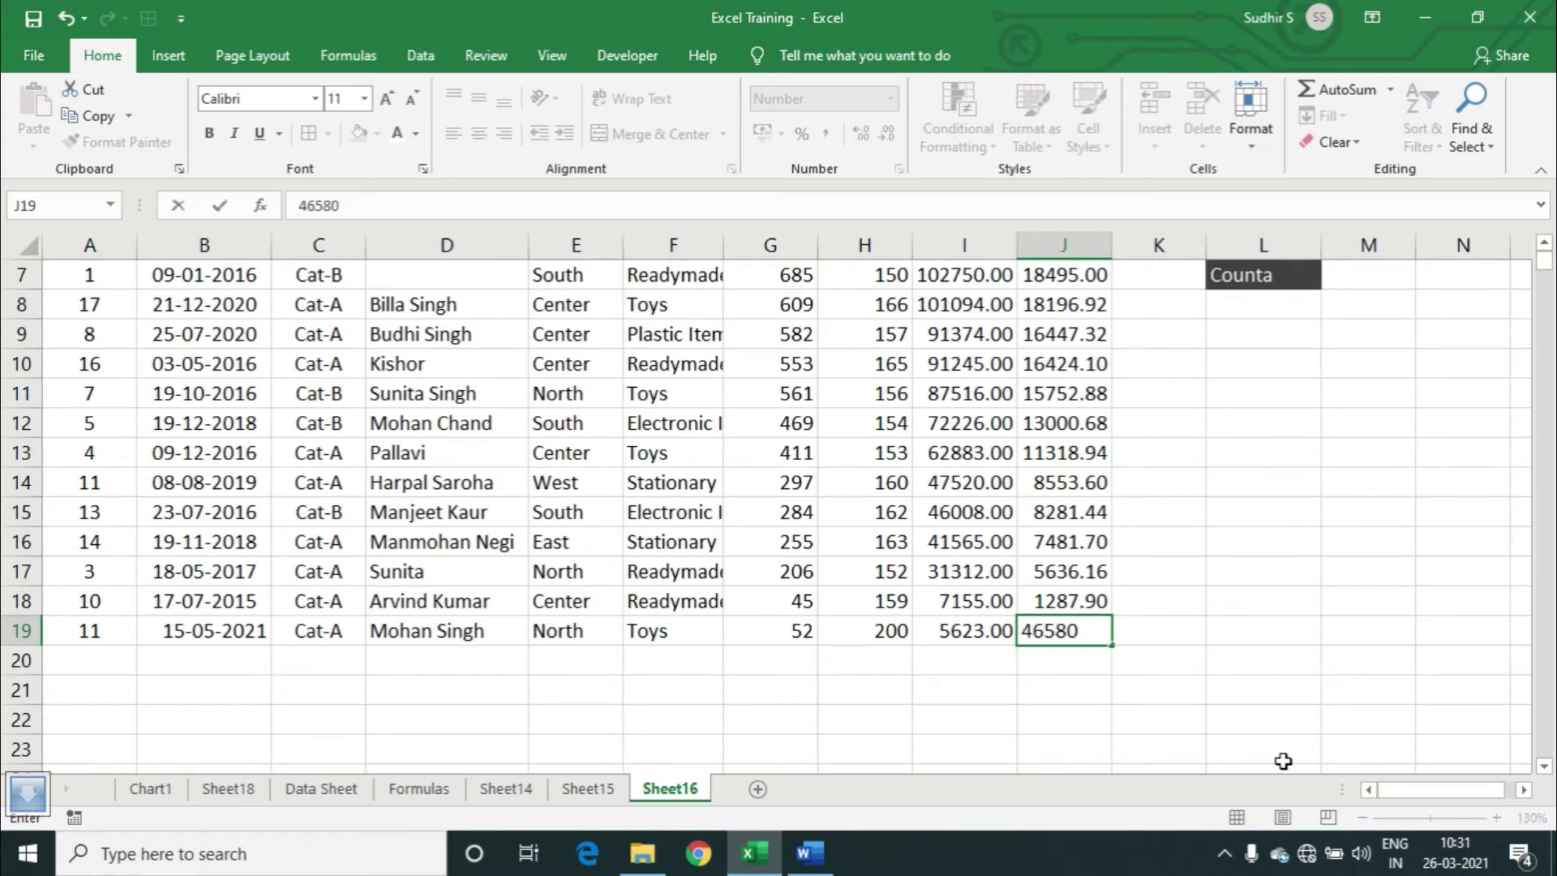
key(Return)
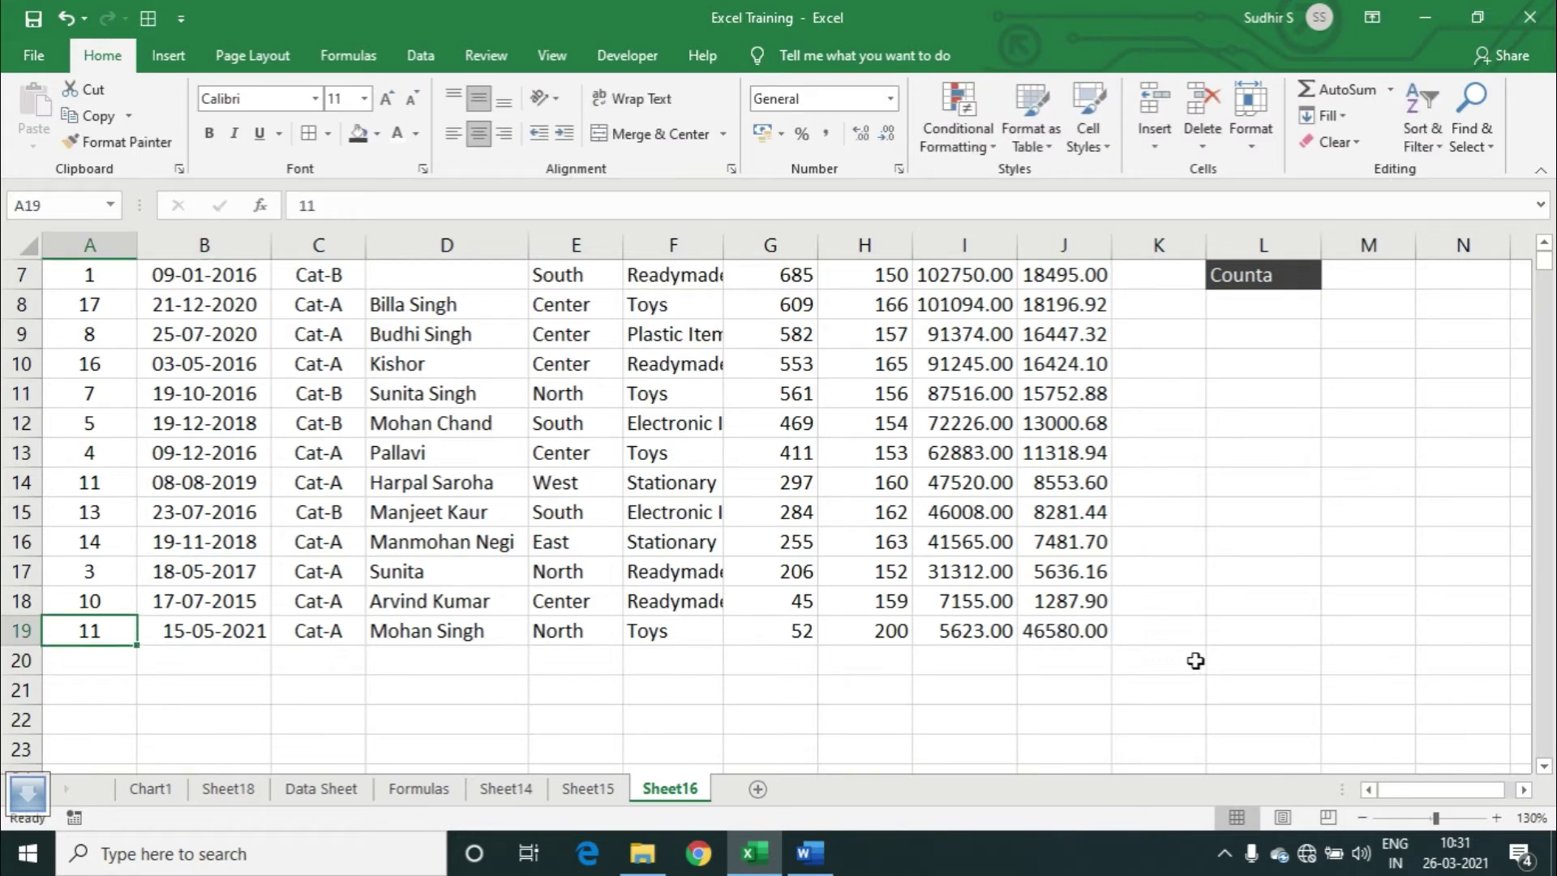
Check the Max result in M3 against the new record's GST, and sort the data table by GST from largest to smallest.
click(1102, 632)
scroll(1187, 604, up, 2)
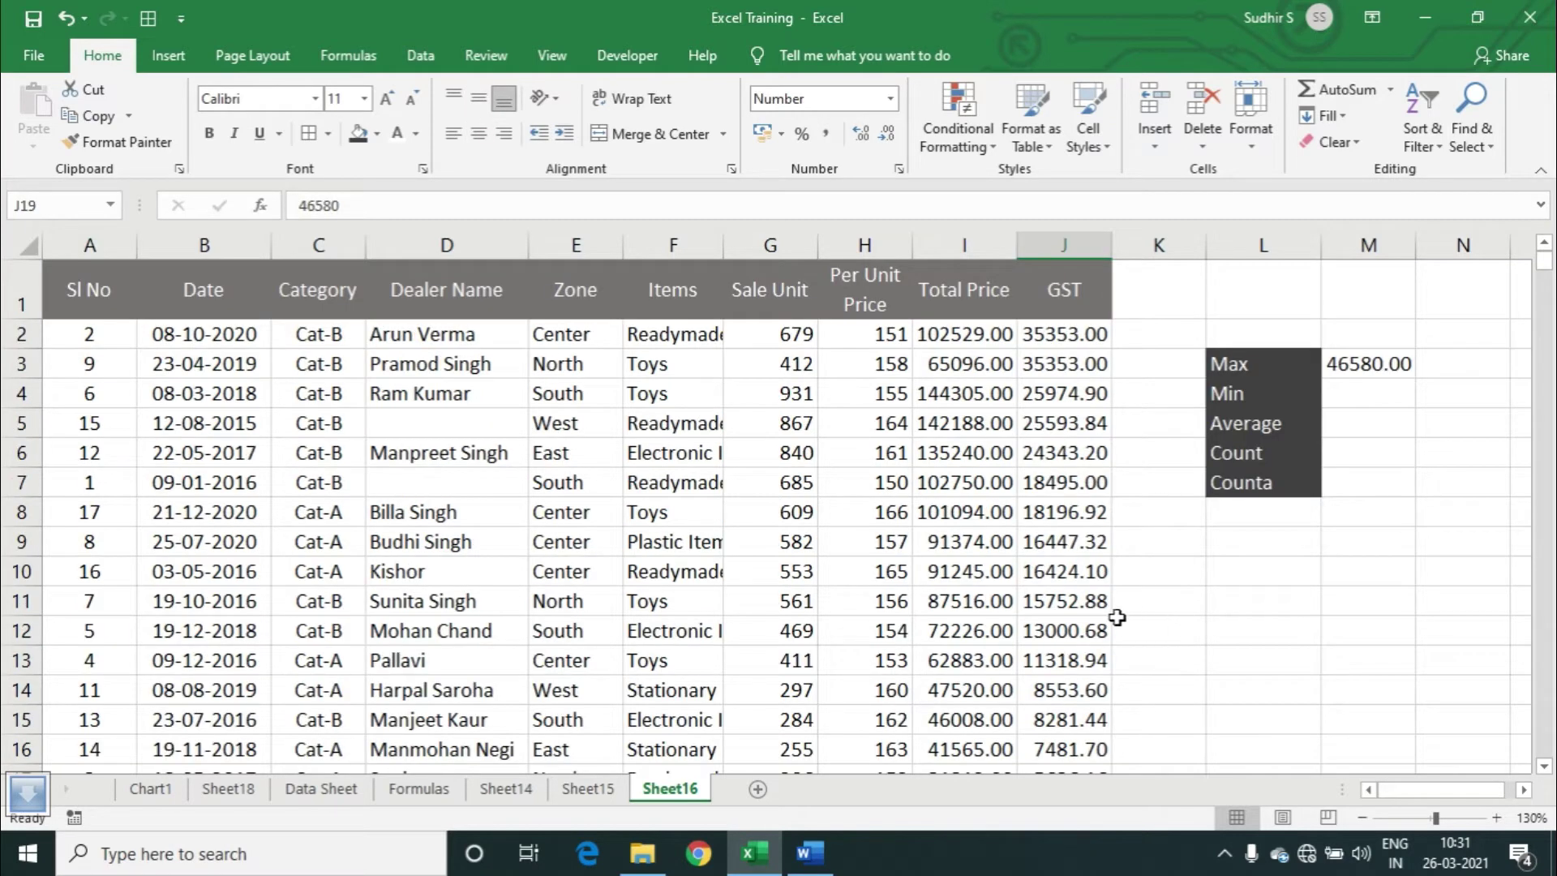
click(1364, 374)
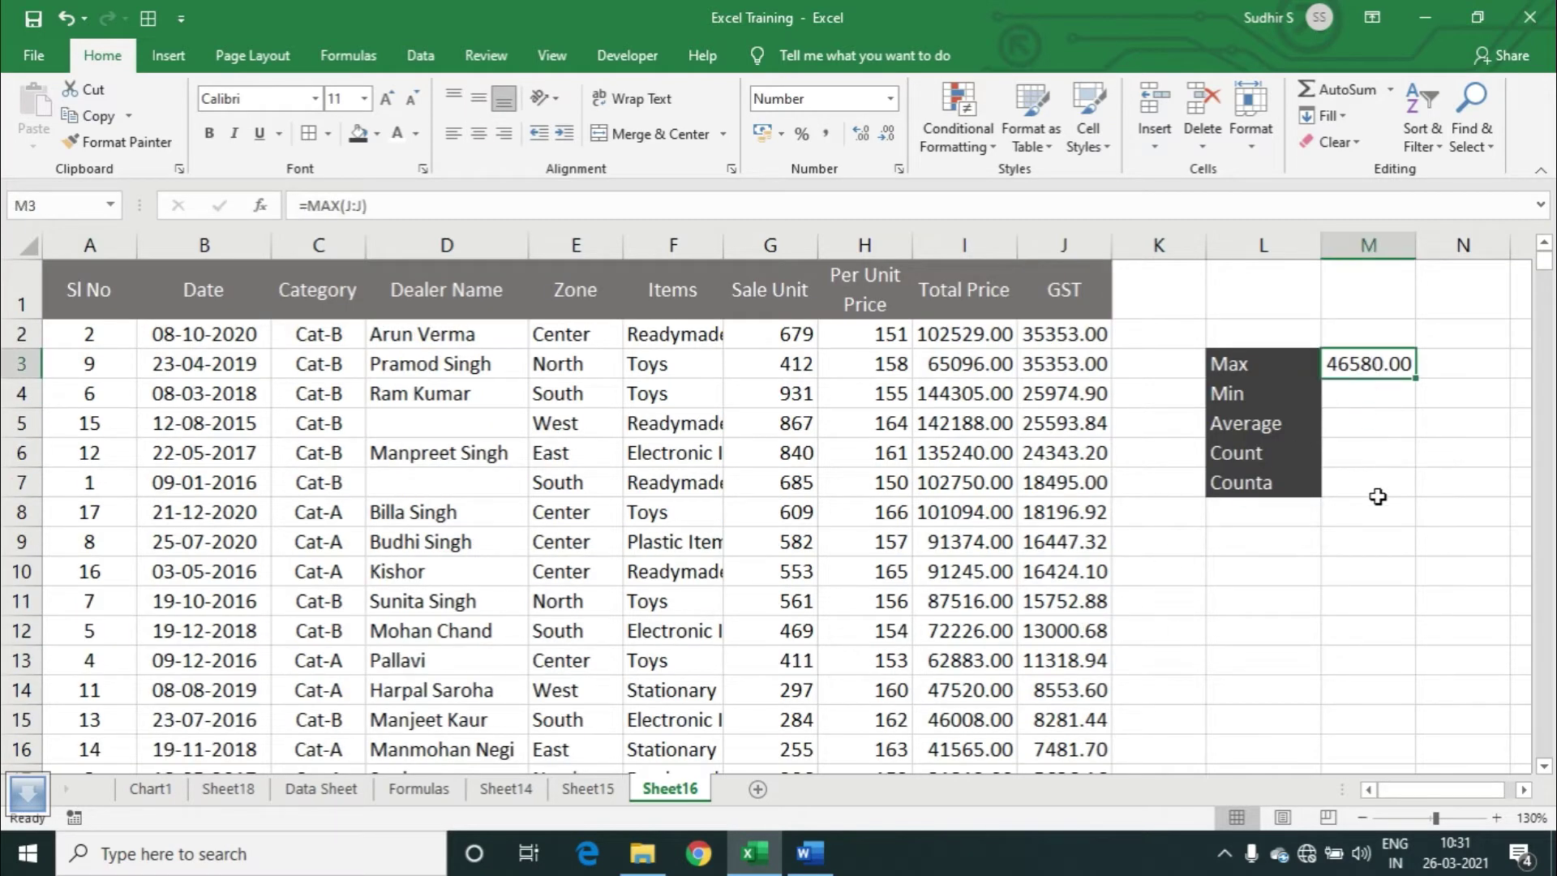
scroll(1083, 503, down, 2)
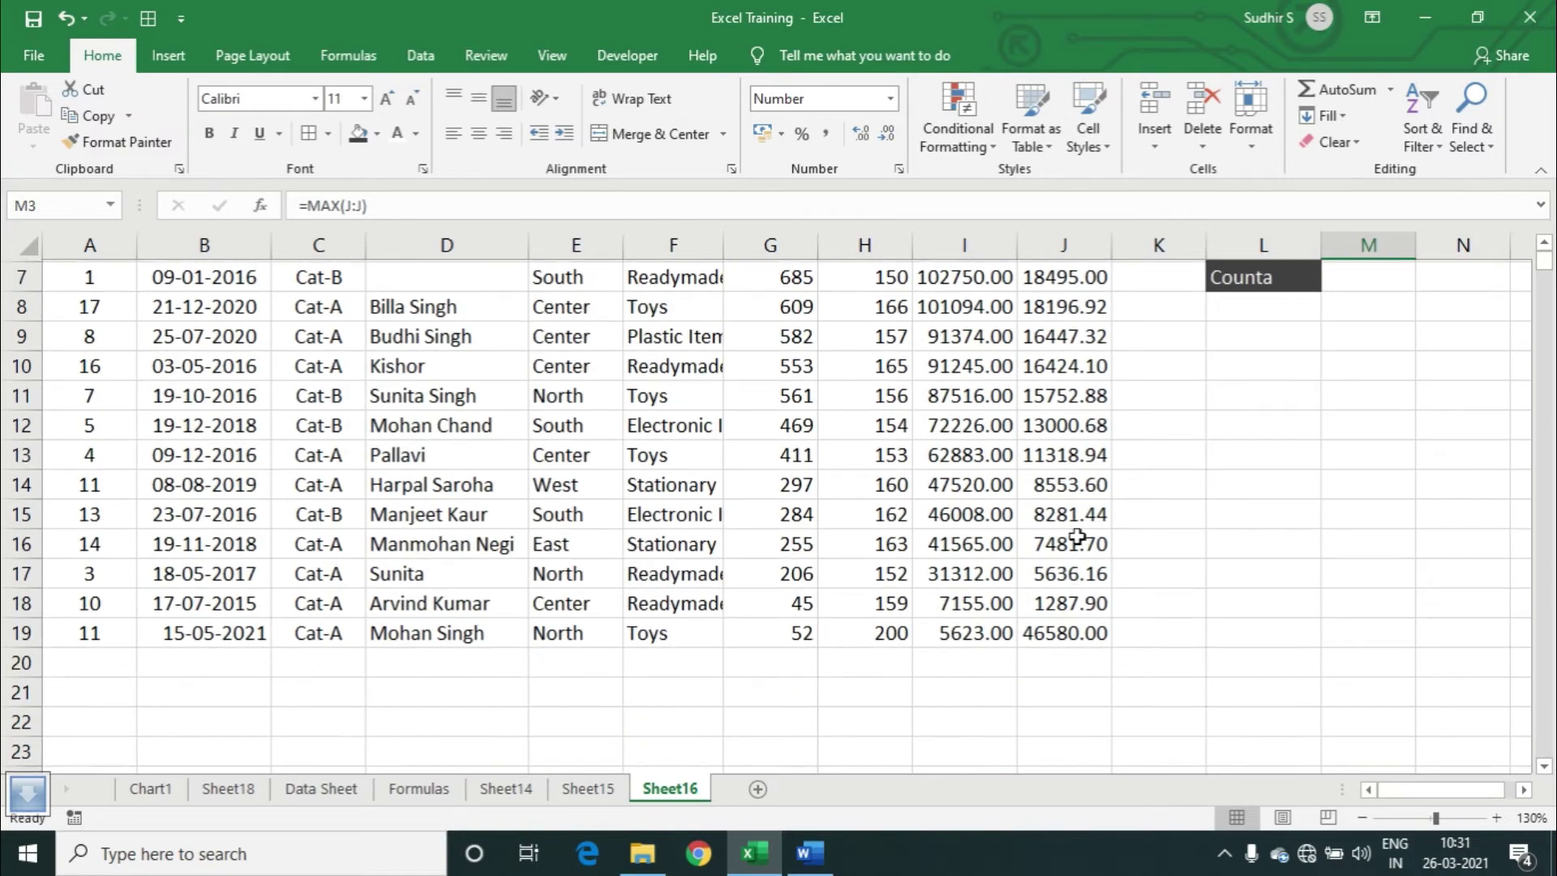
scroll(1241, 342, up, 2)
click(1053, 396)
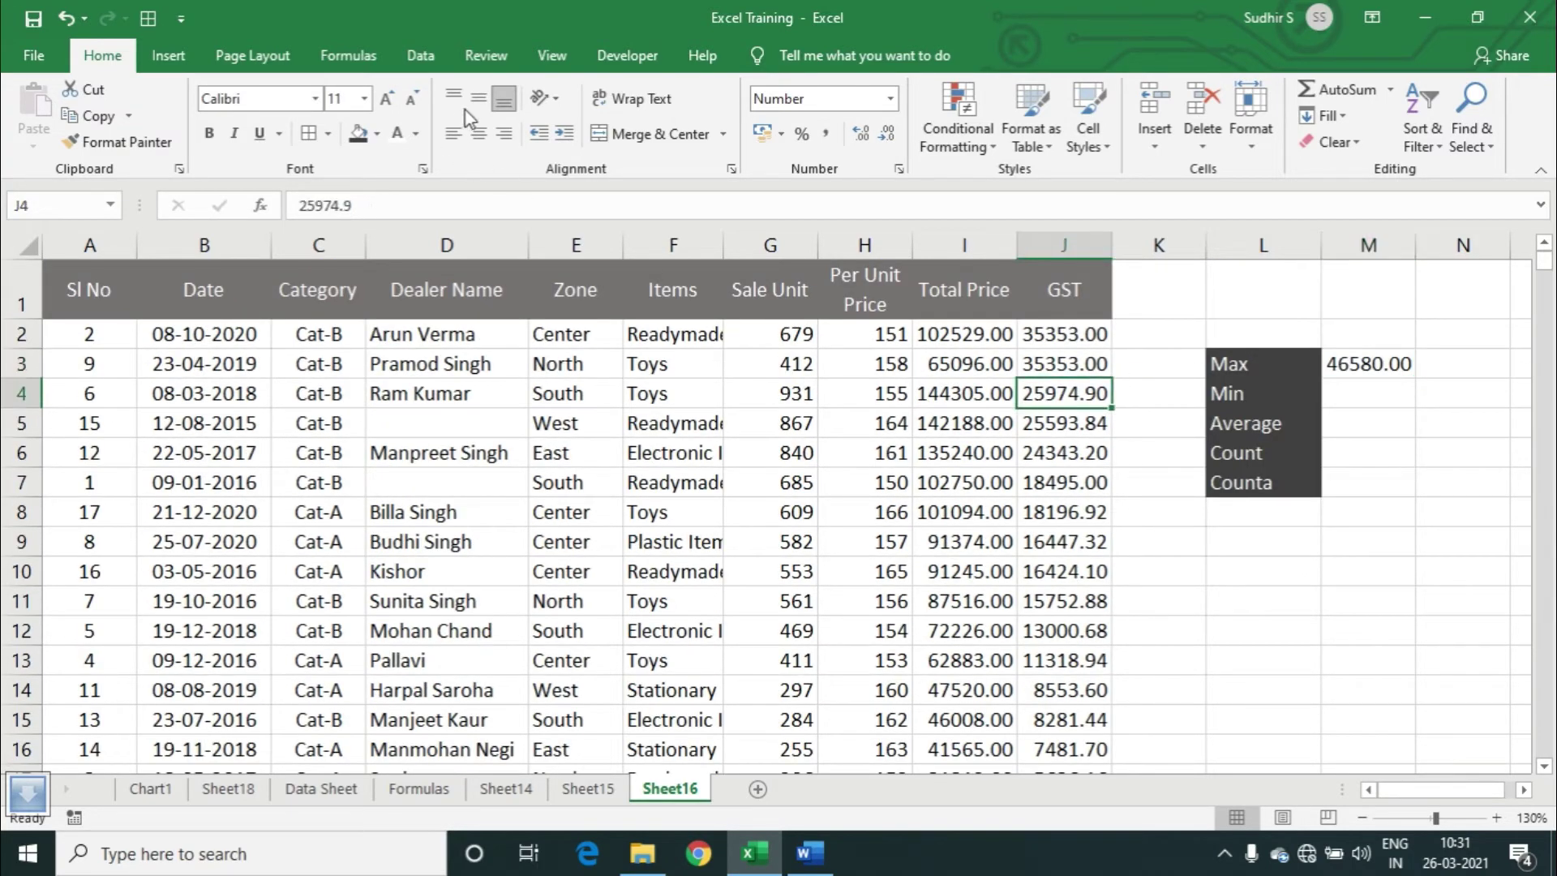
click(420, 55)
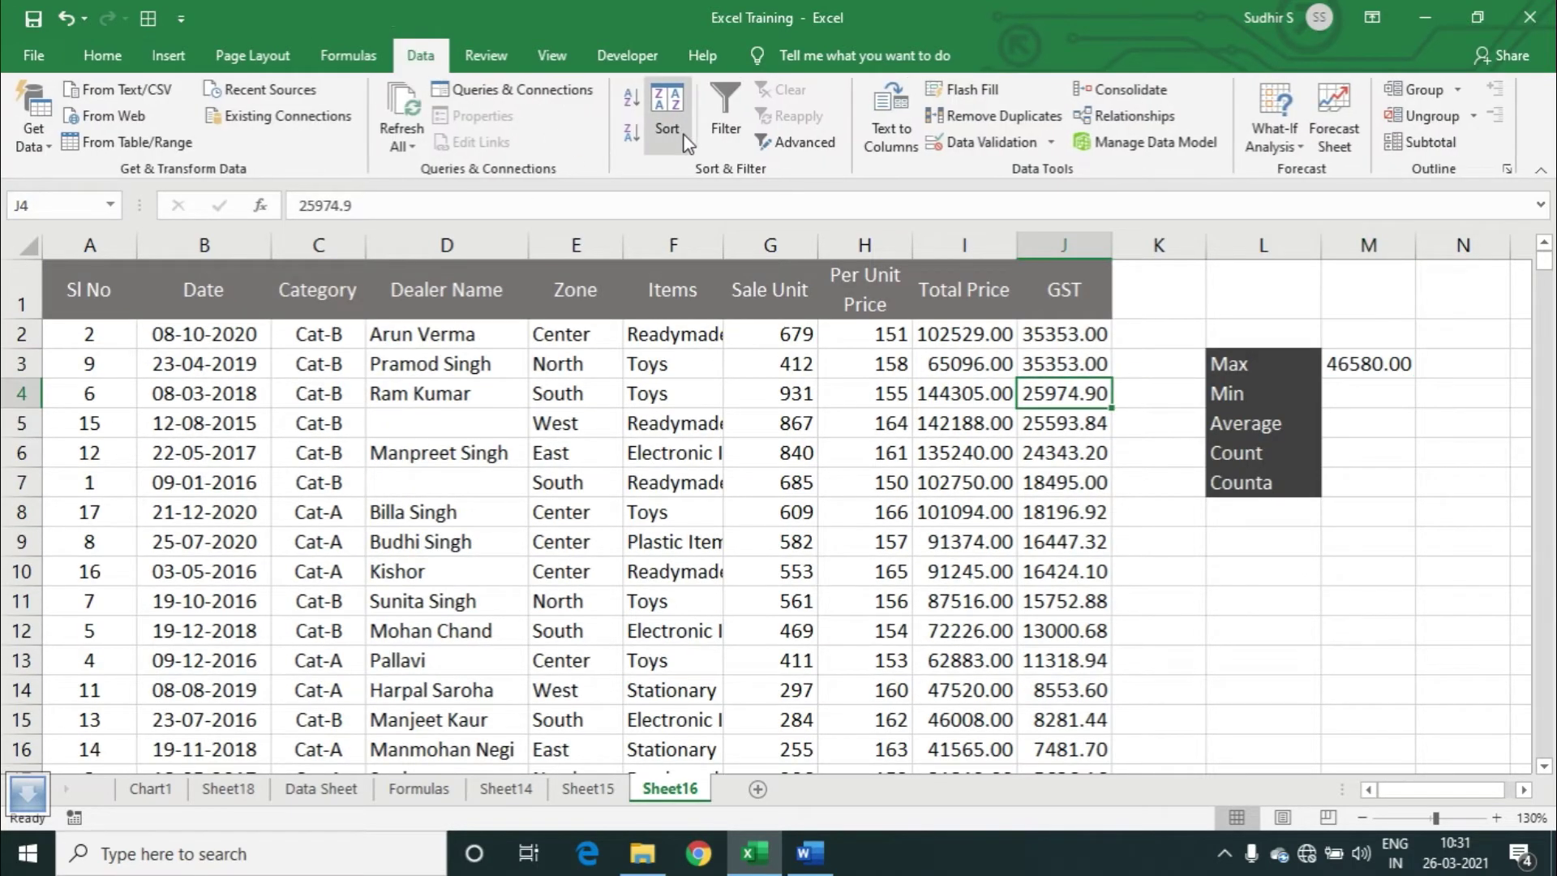
click(632, 140)
click(1077, 333)
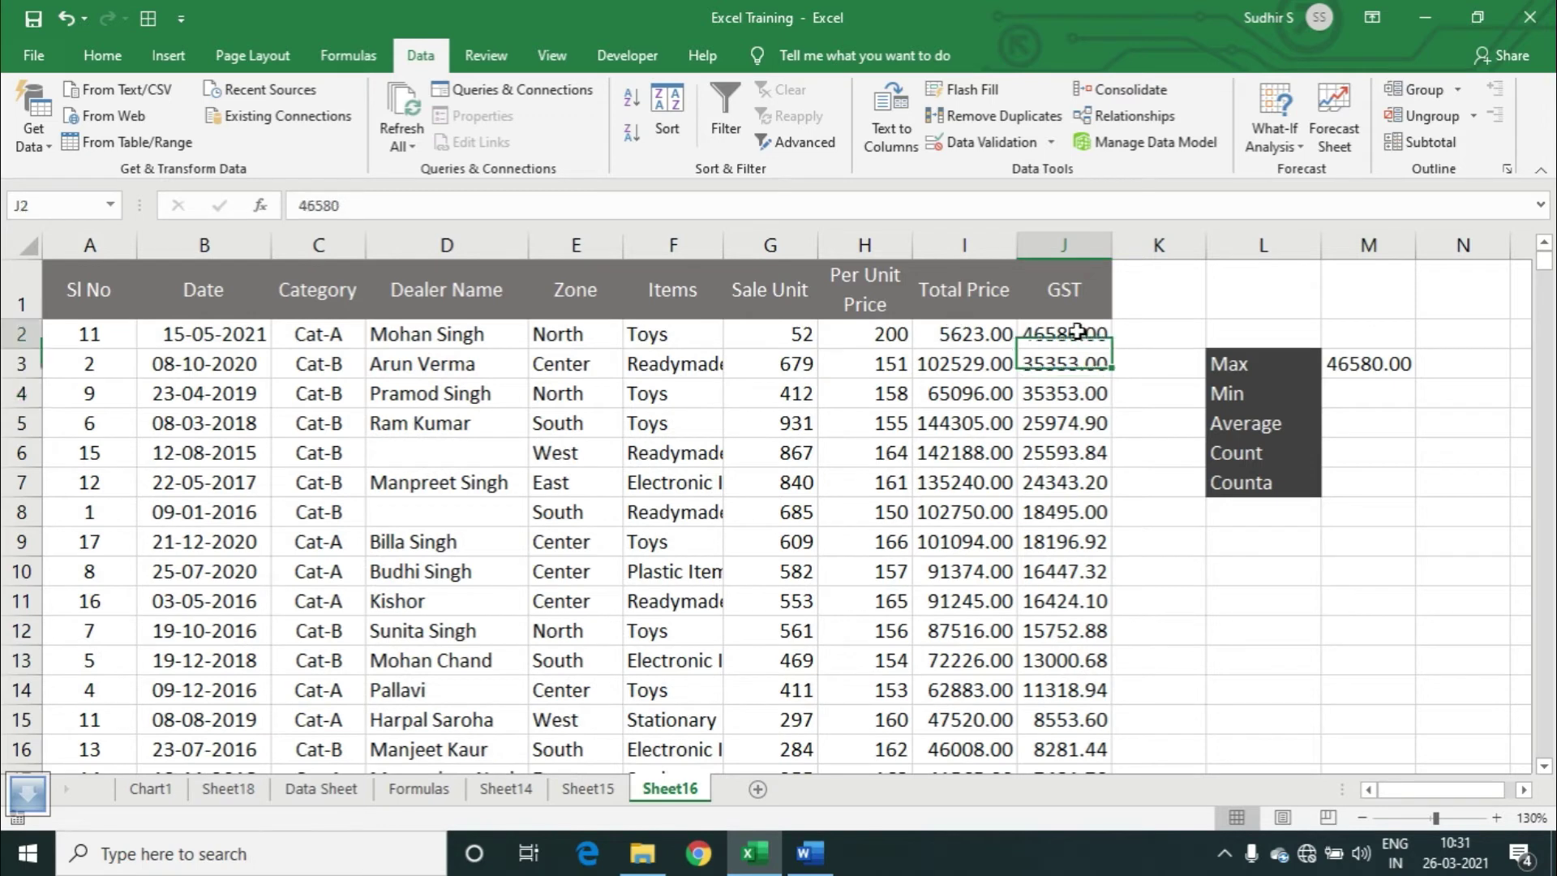
Compare the Max result and its whole-column formula in M3 with the GST value in J3.
click(1059, 366)
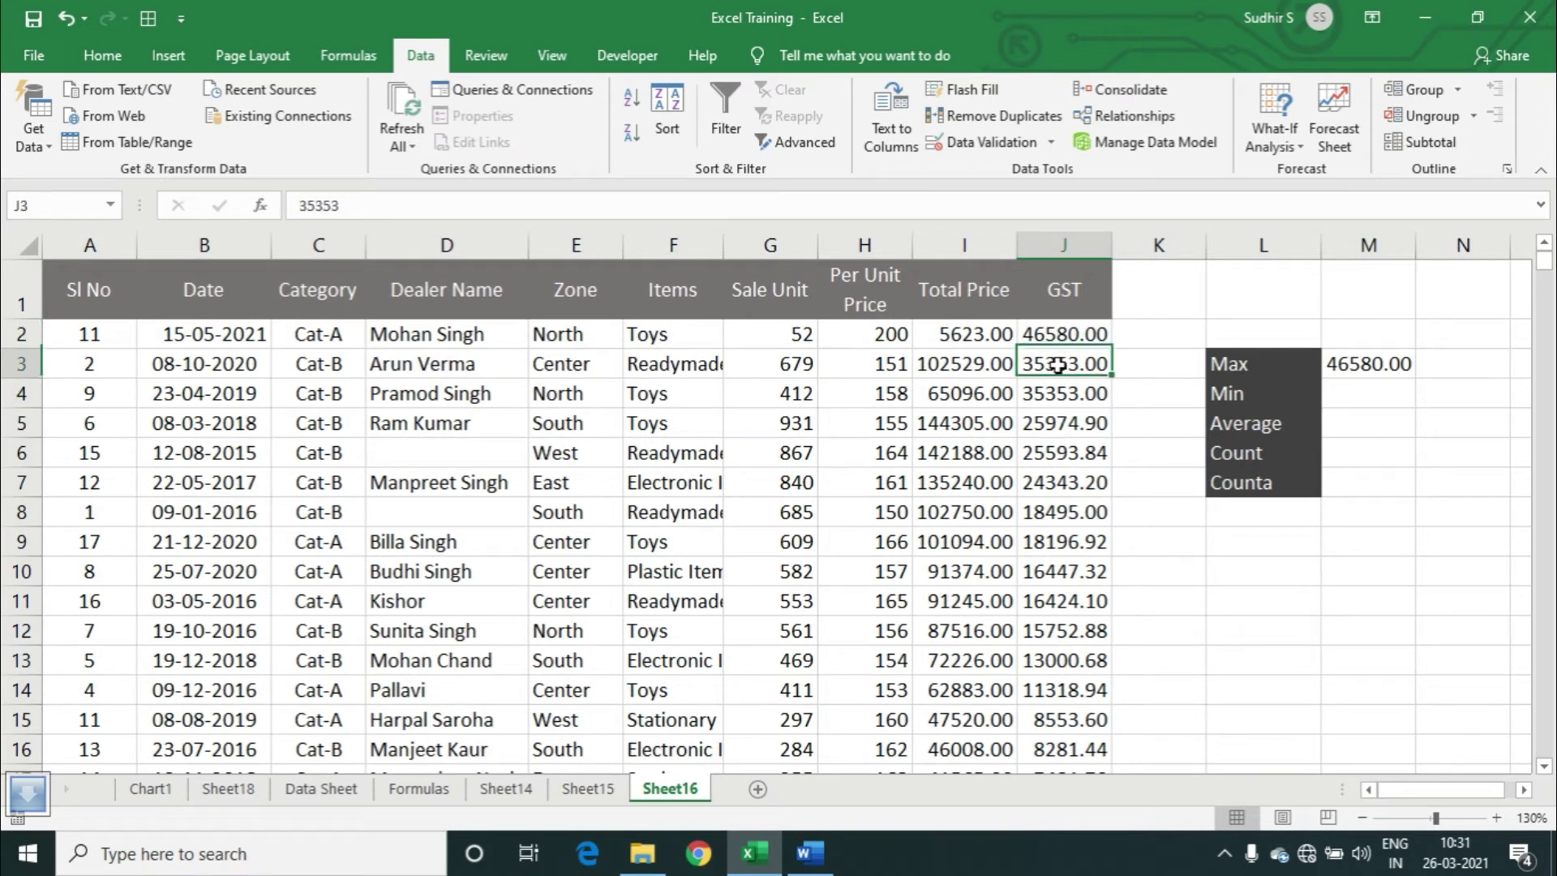
click(1370, 363)
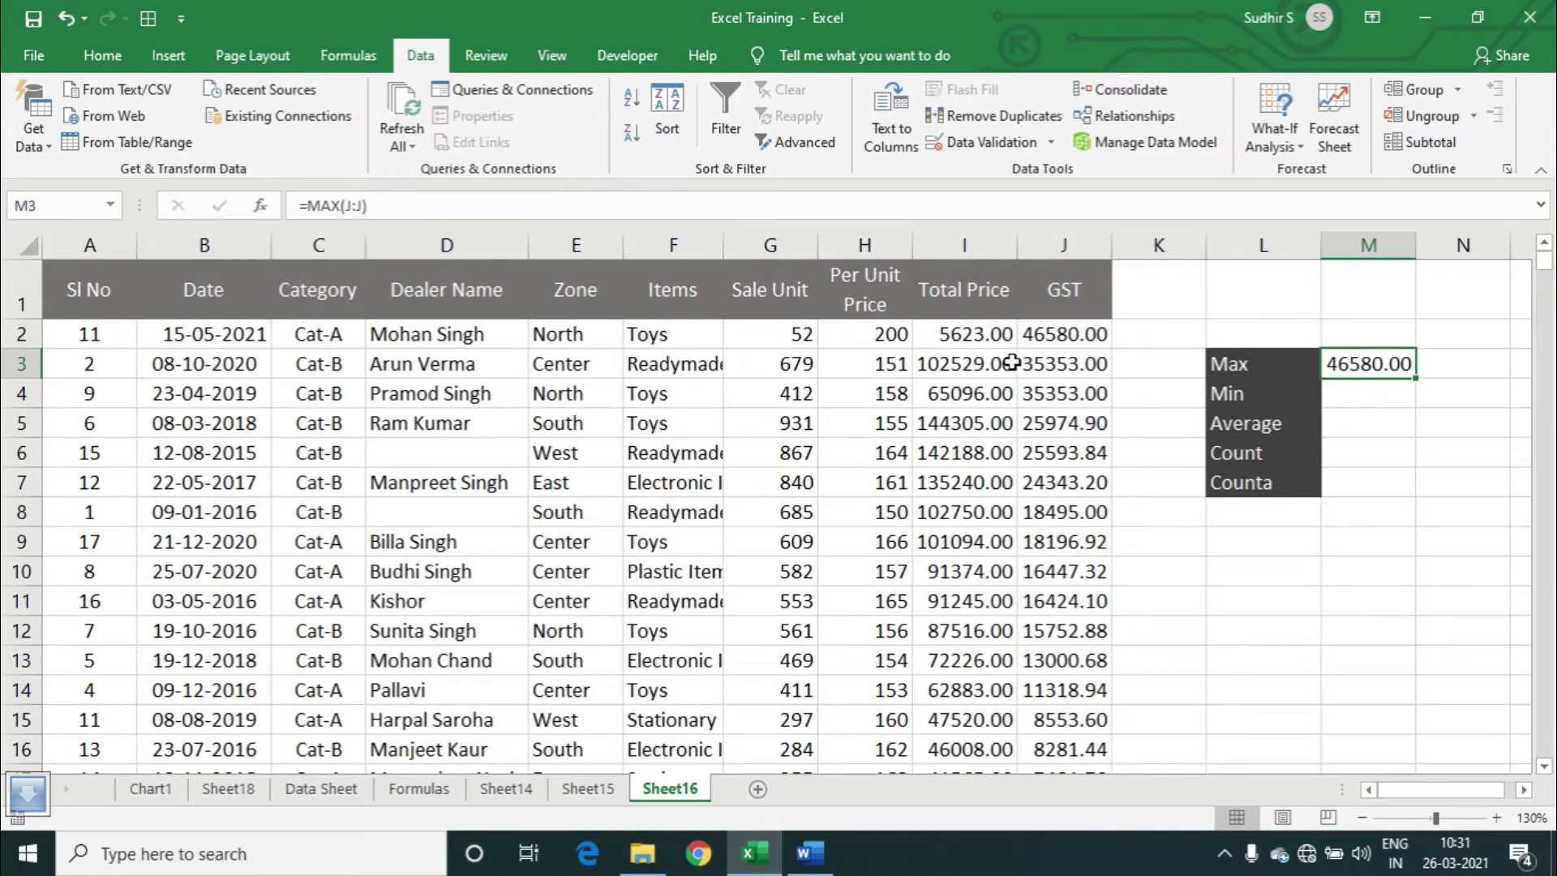
click(1058, 365)
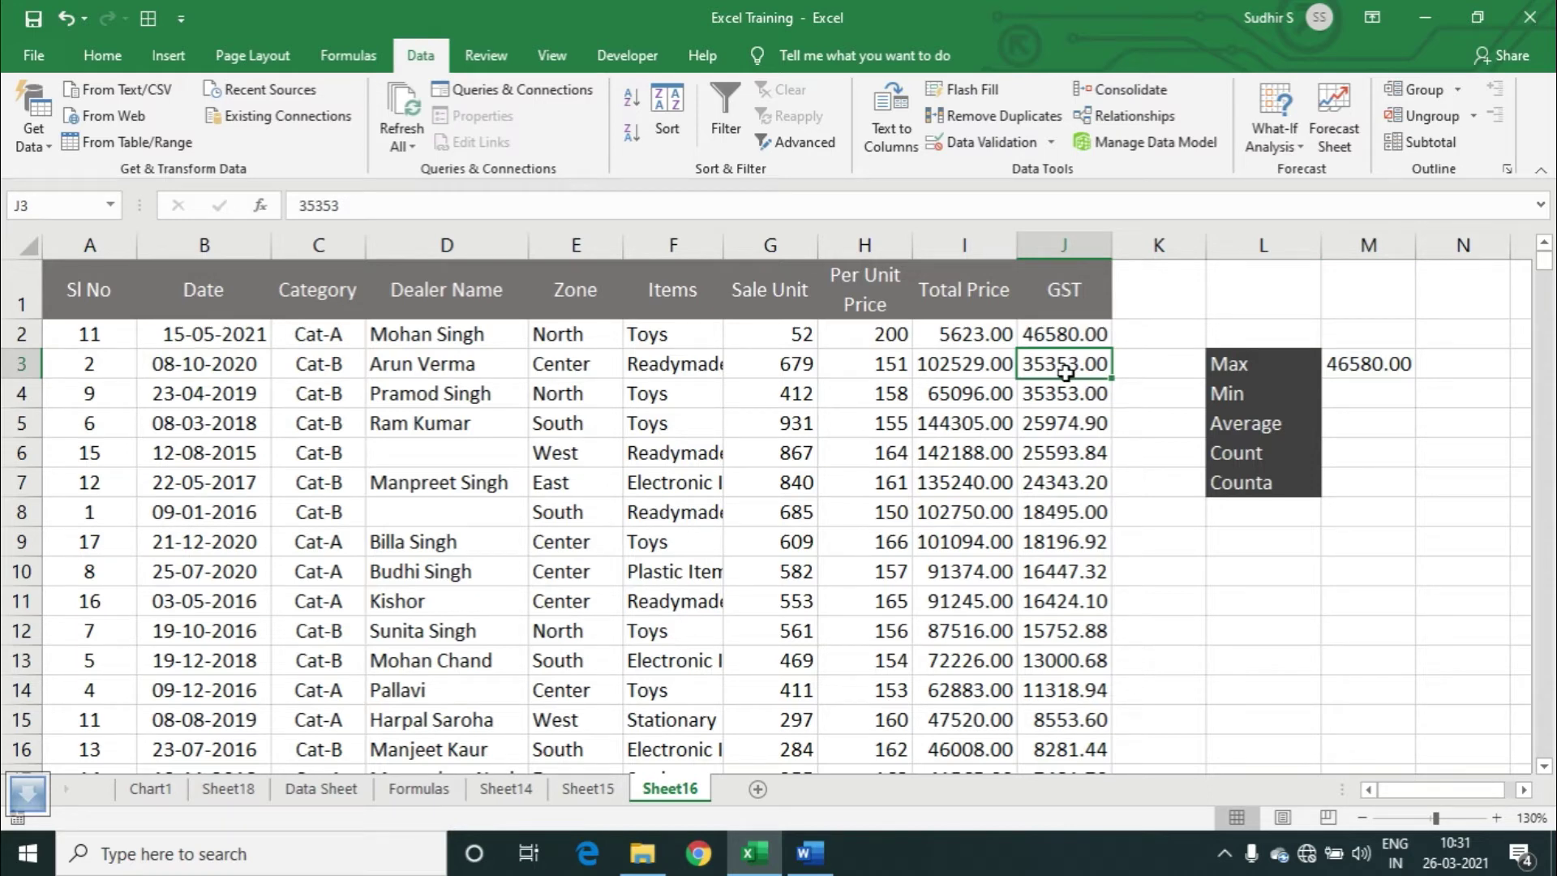
click(1373, 369)
Enter =MIN(J:J) in M4 to return the smallest value of the whole GST column.
click(1370, 390)
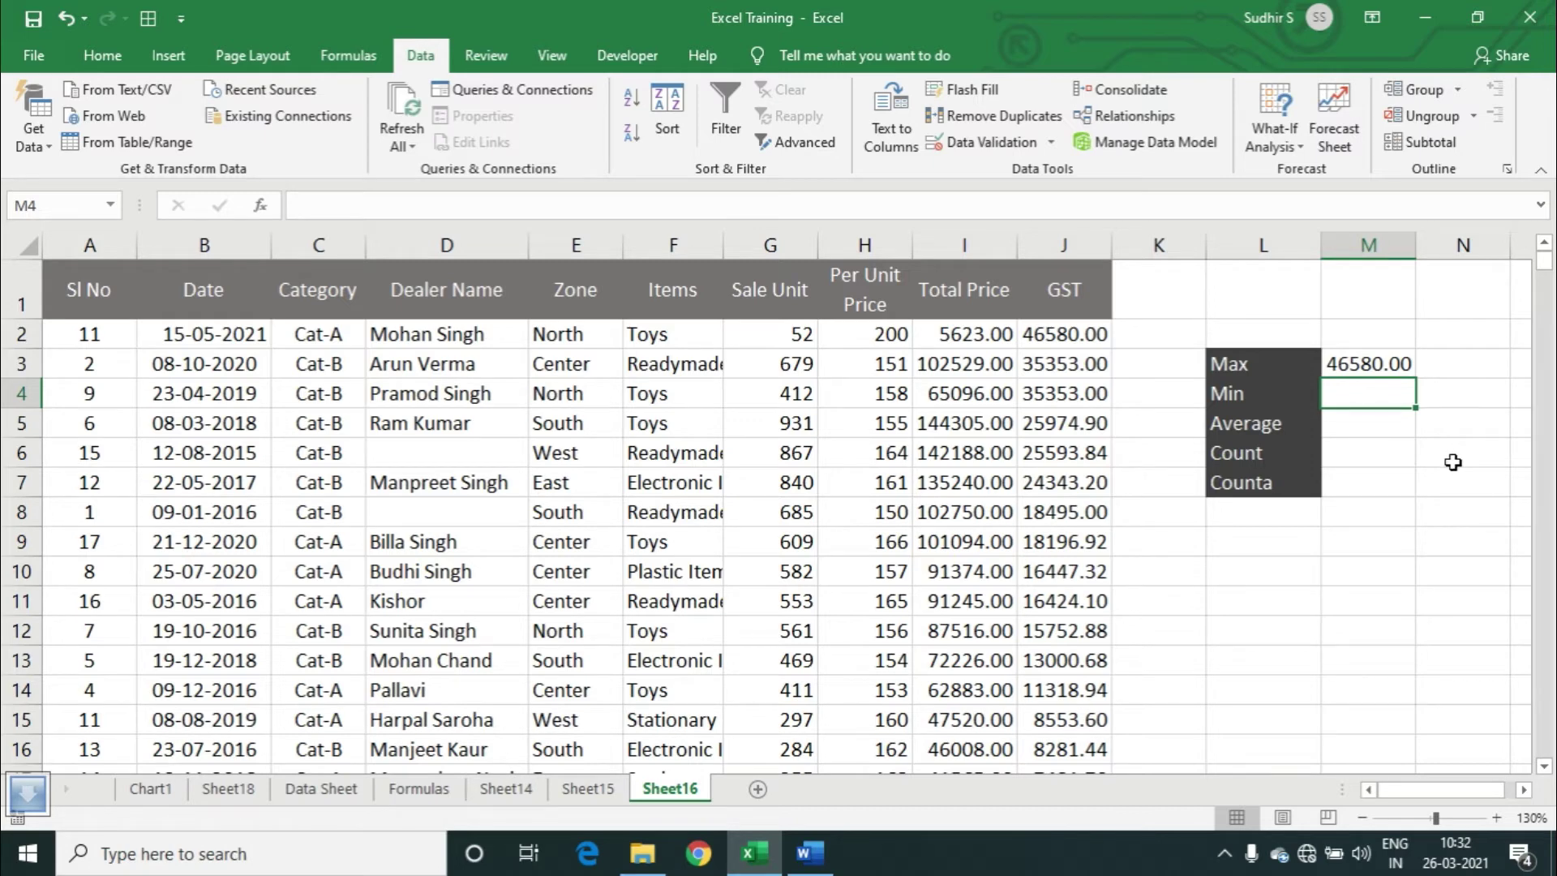
text(=)
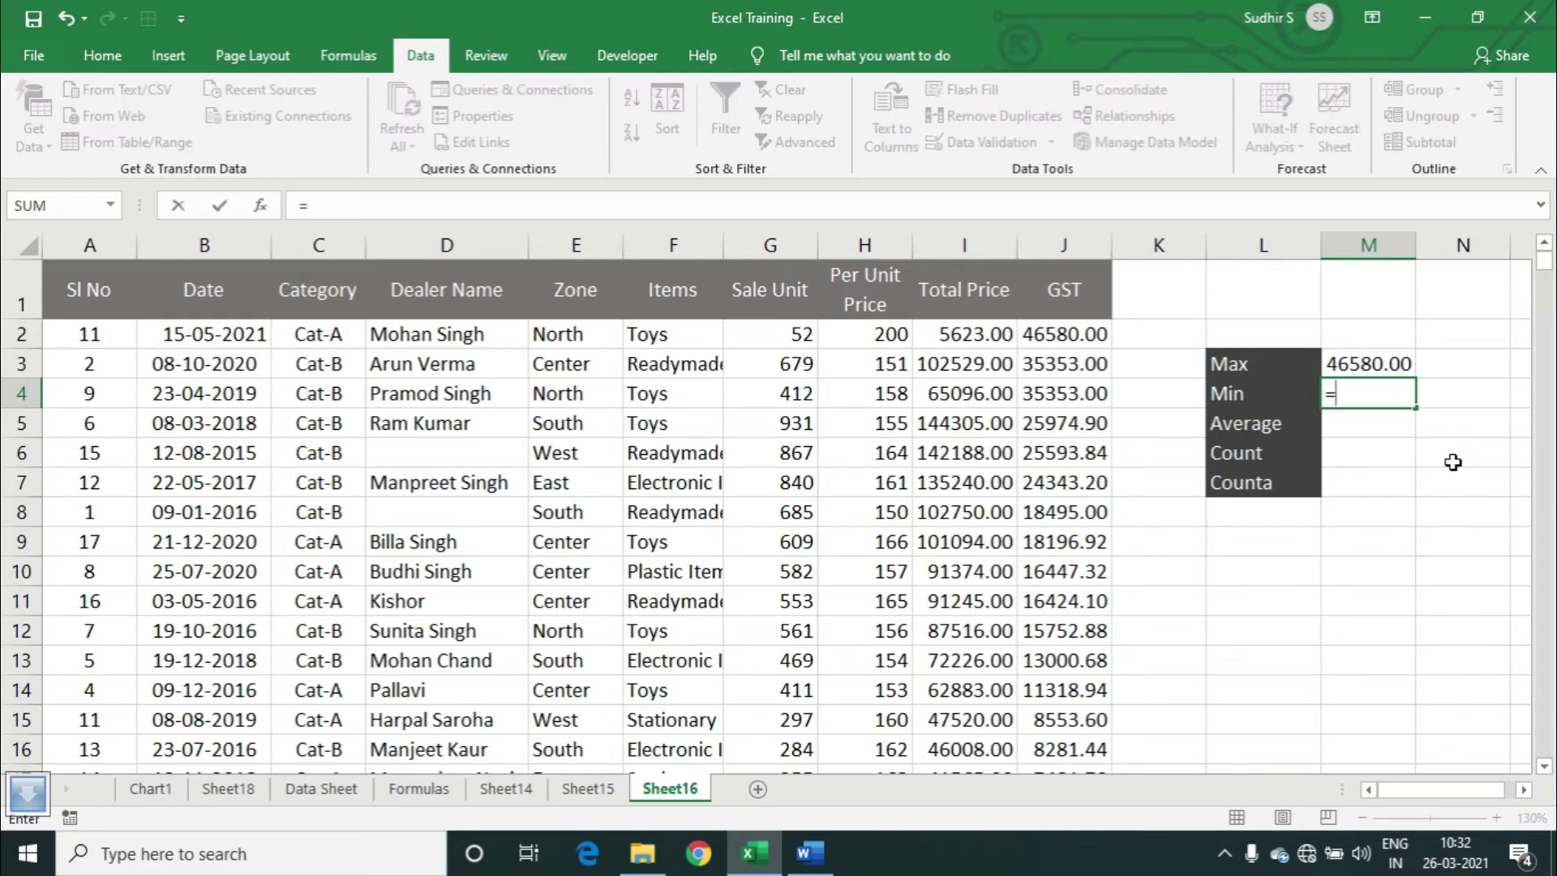
text(min)
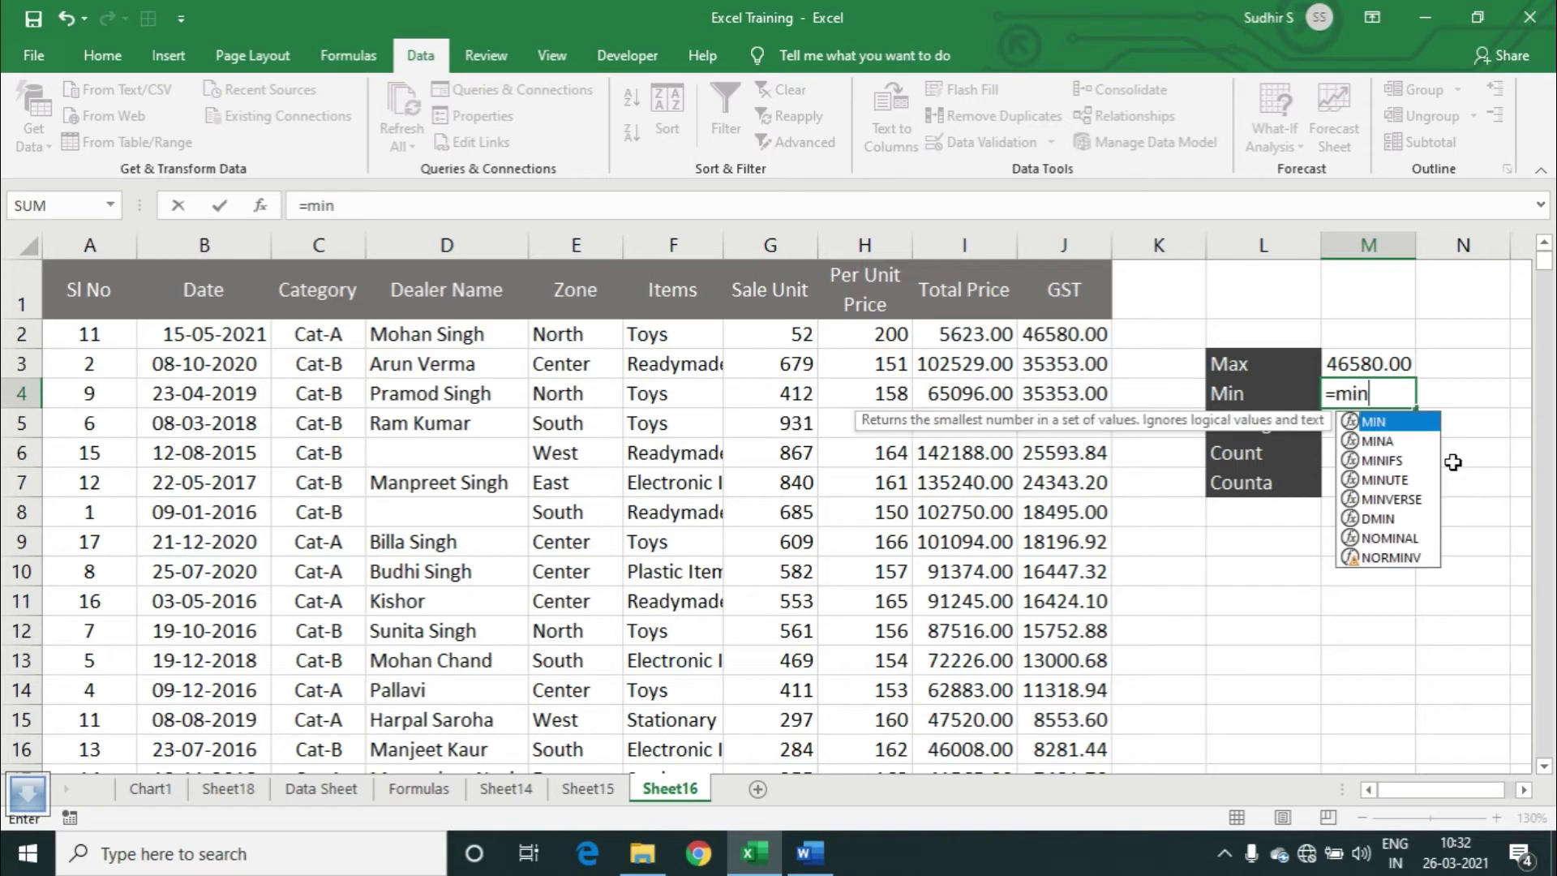
key(Tab)
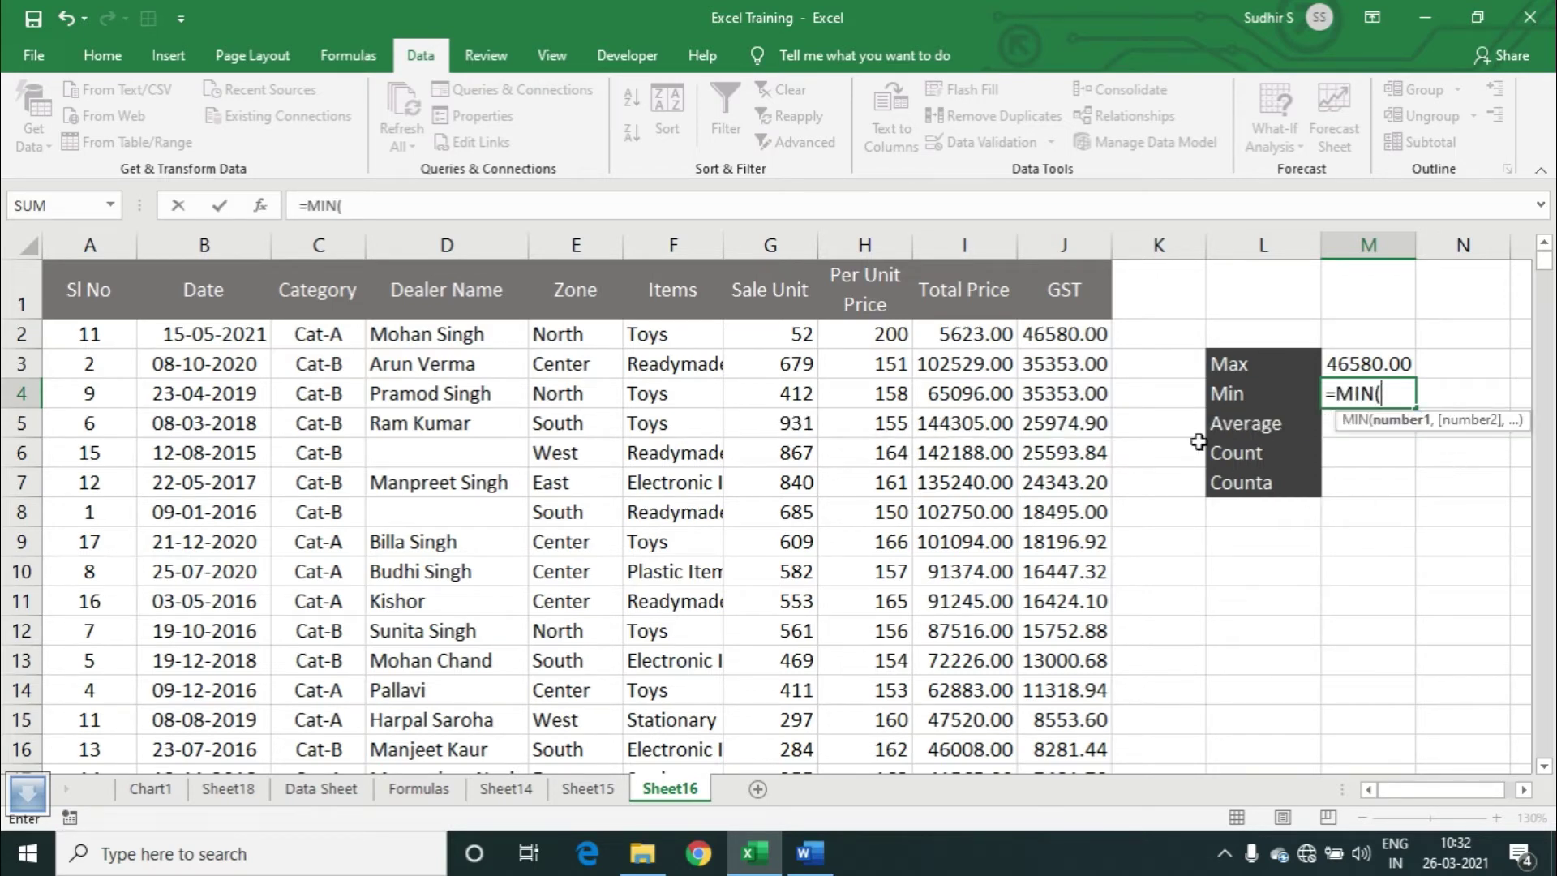
drag(1085, 334, 1050, 597)
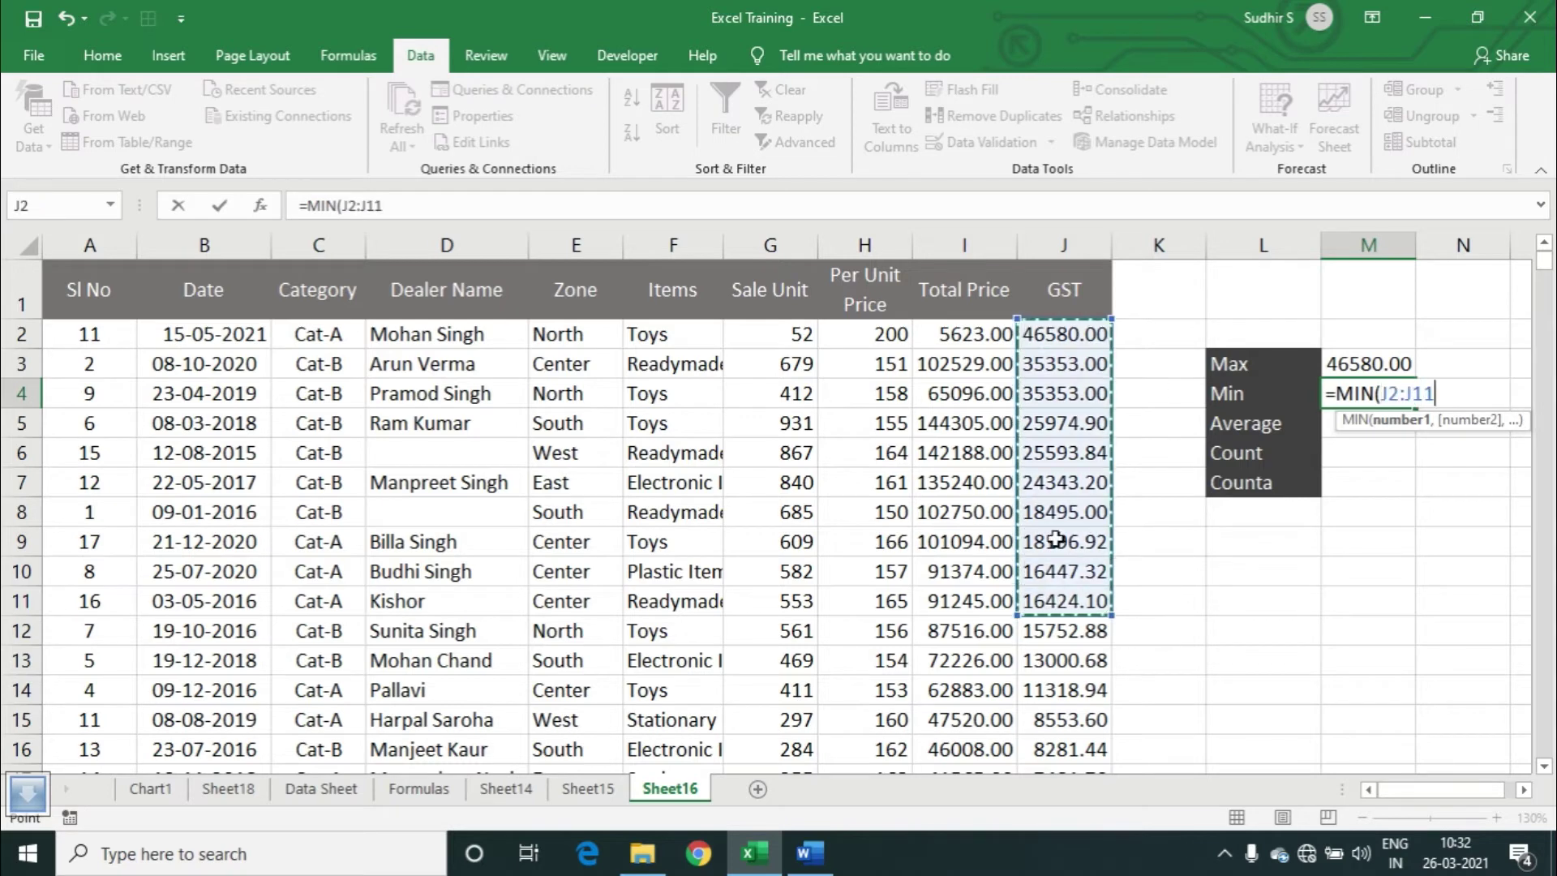
click(1084, 245)
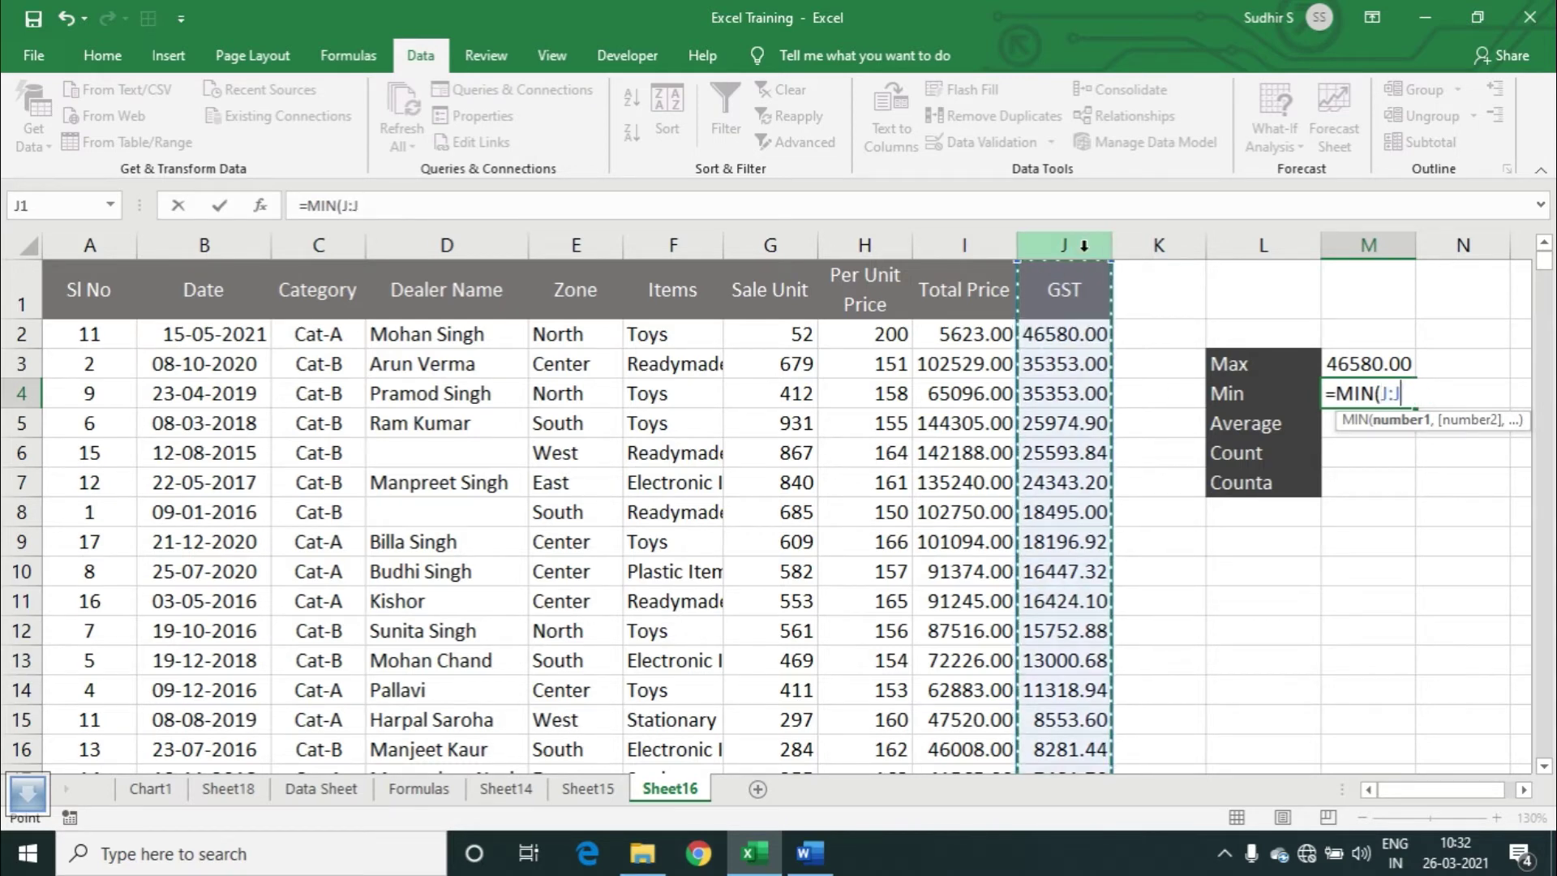
text())
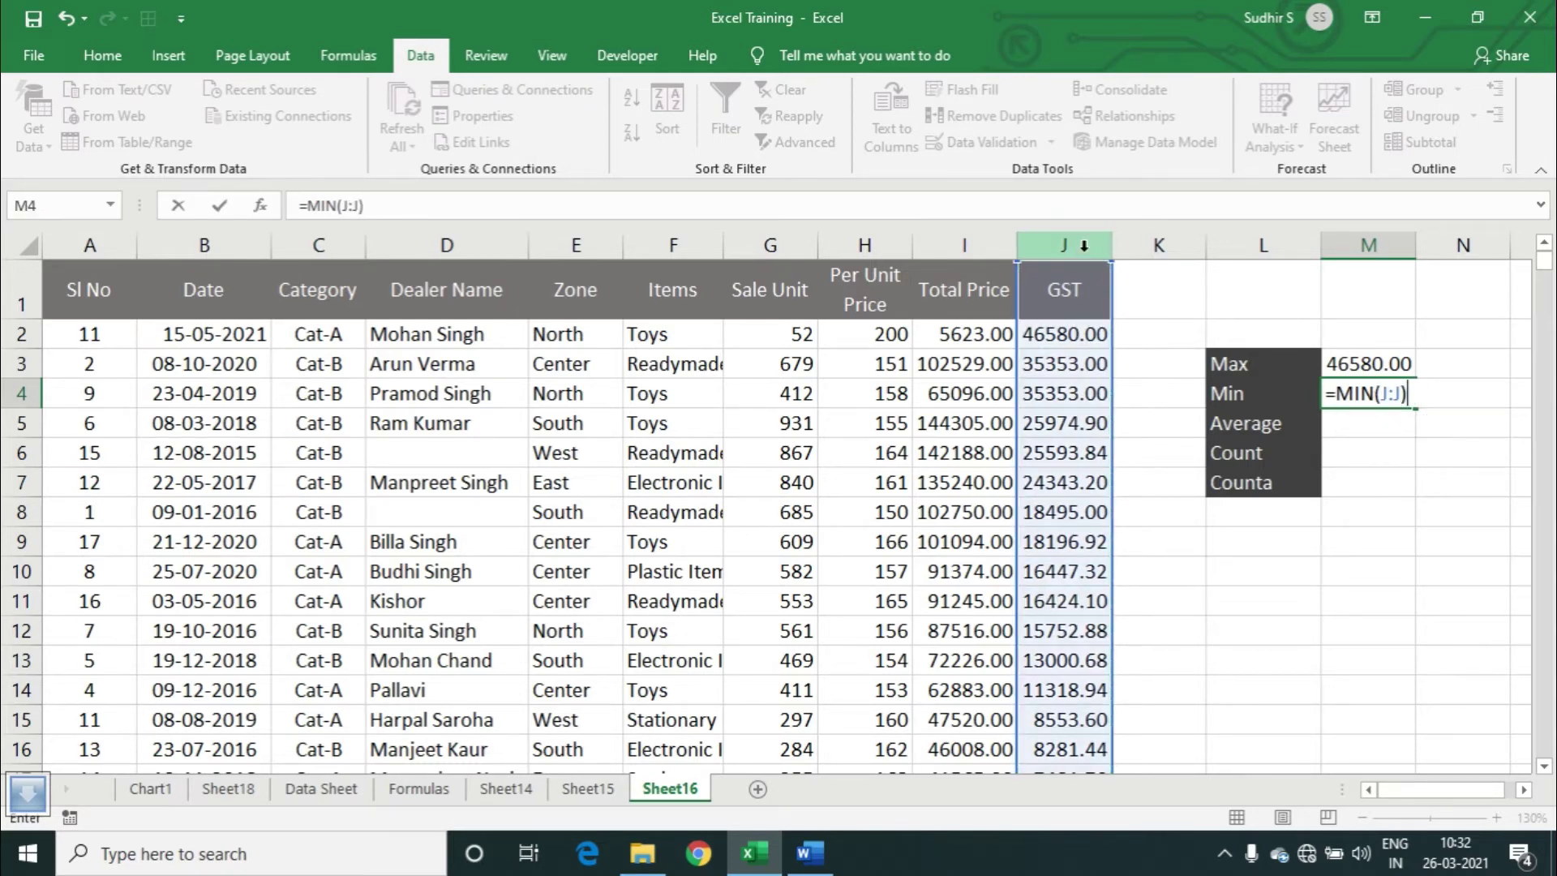
key(Return)
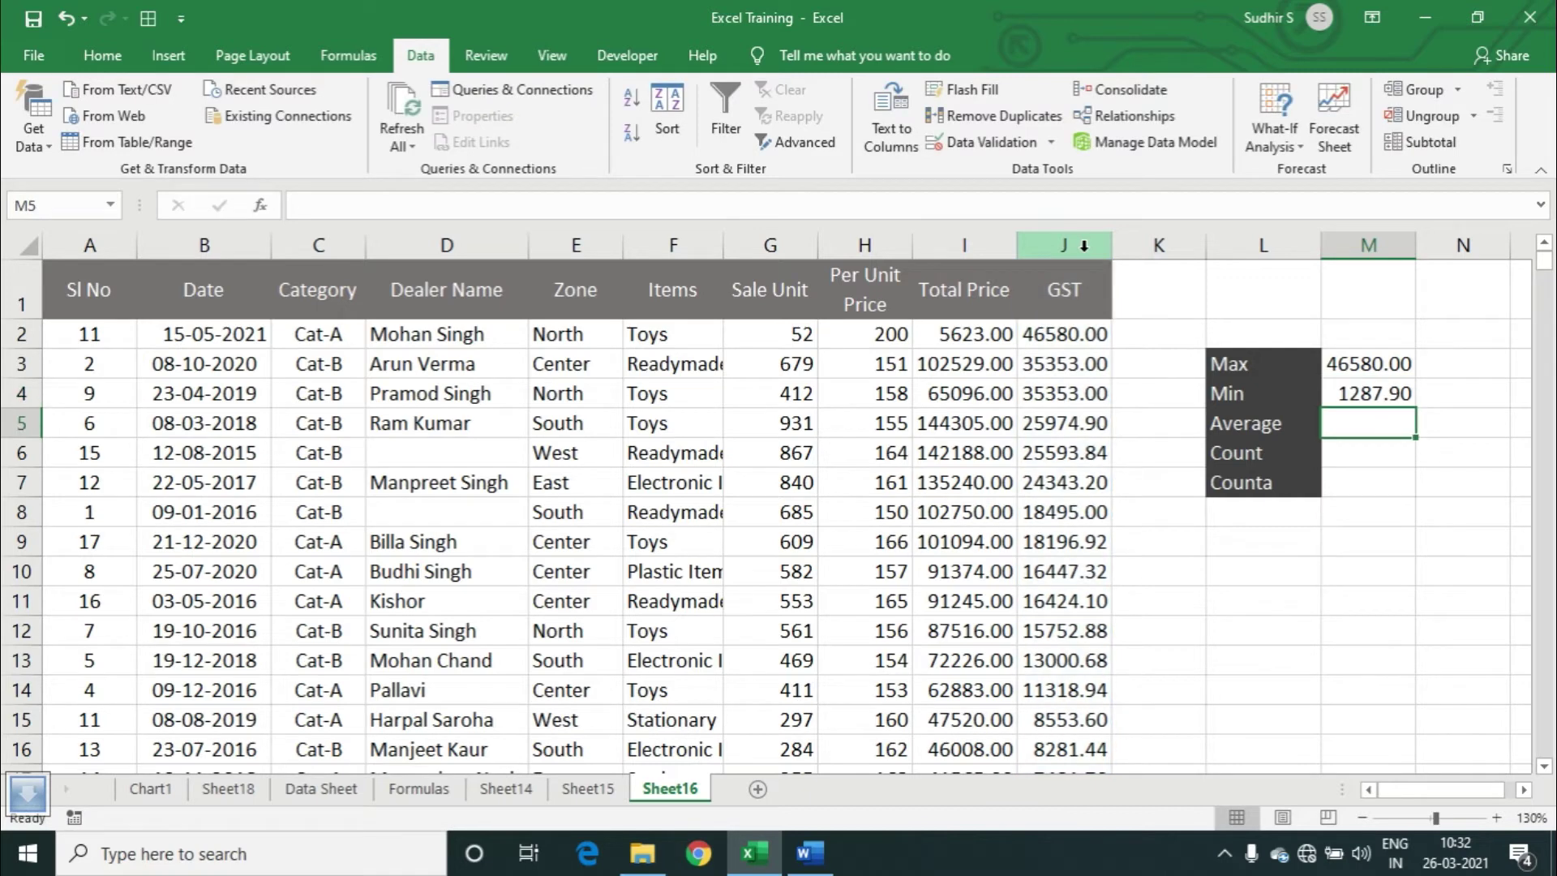
Sort the data table by GST from smallest to largest and check the Min result in M4 against J2.
click(1388, 396)
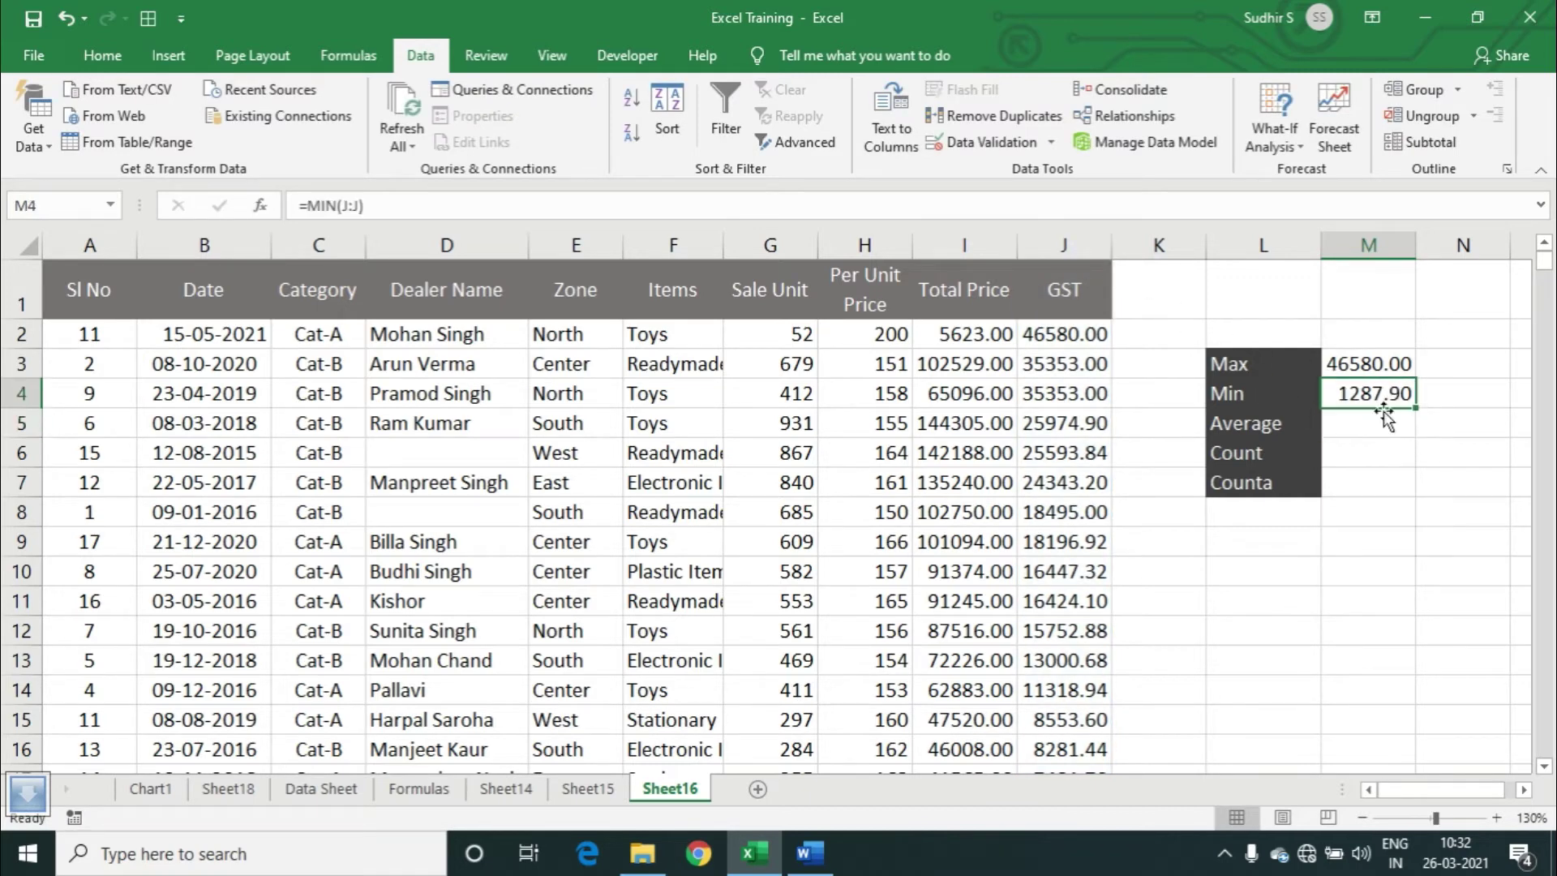
click(1091, 394)
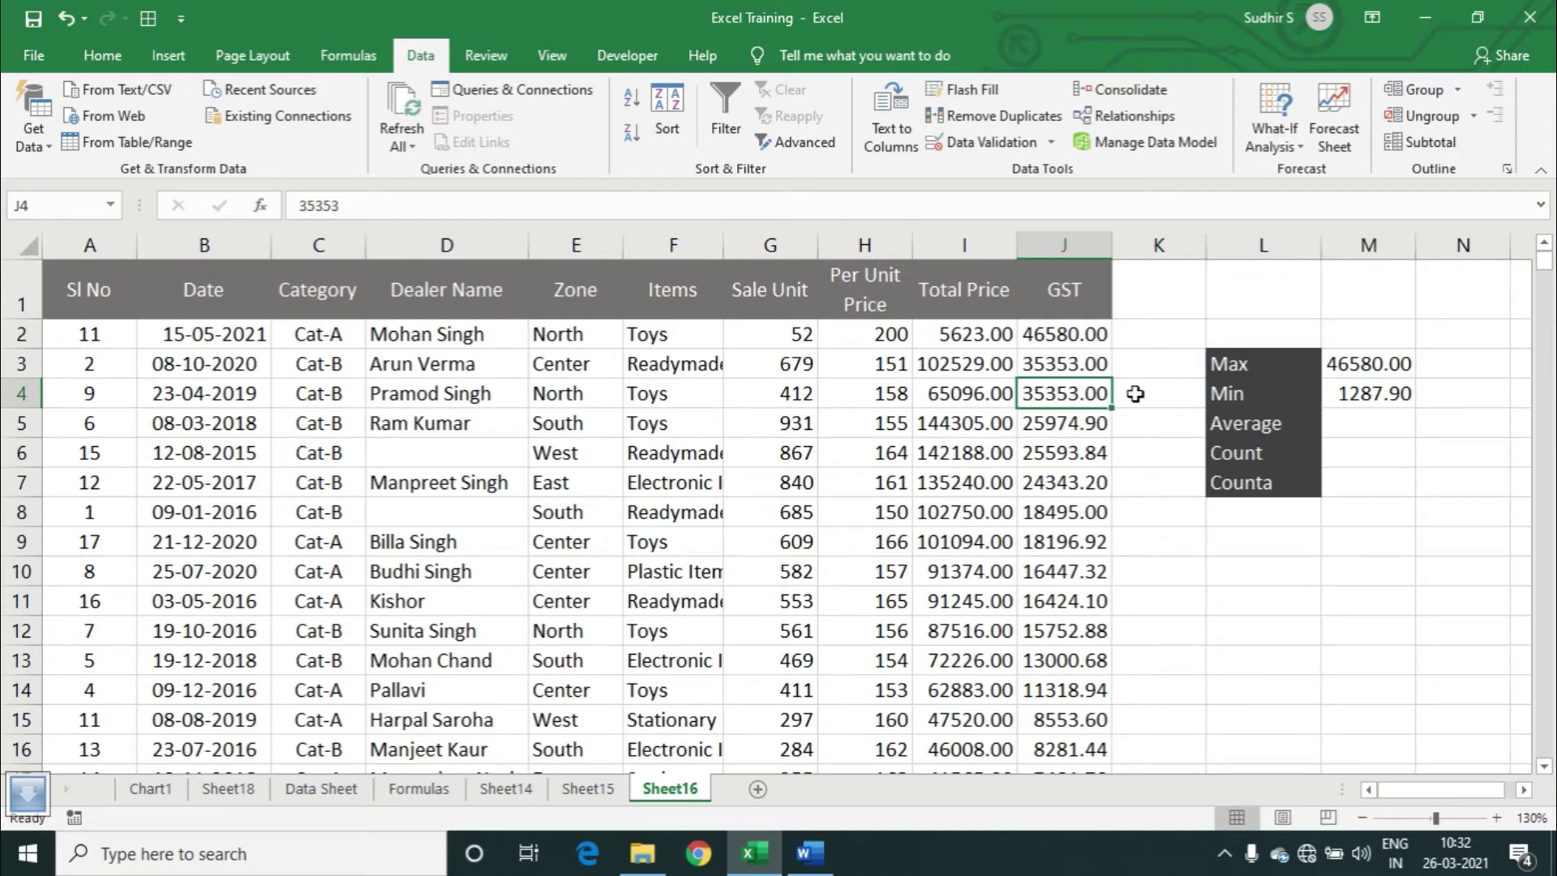
click(1087, 362)
click(1065, 455)
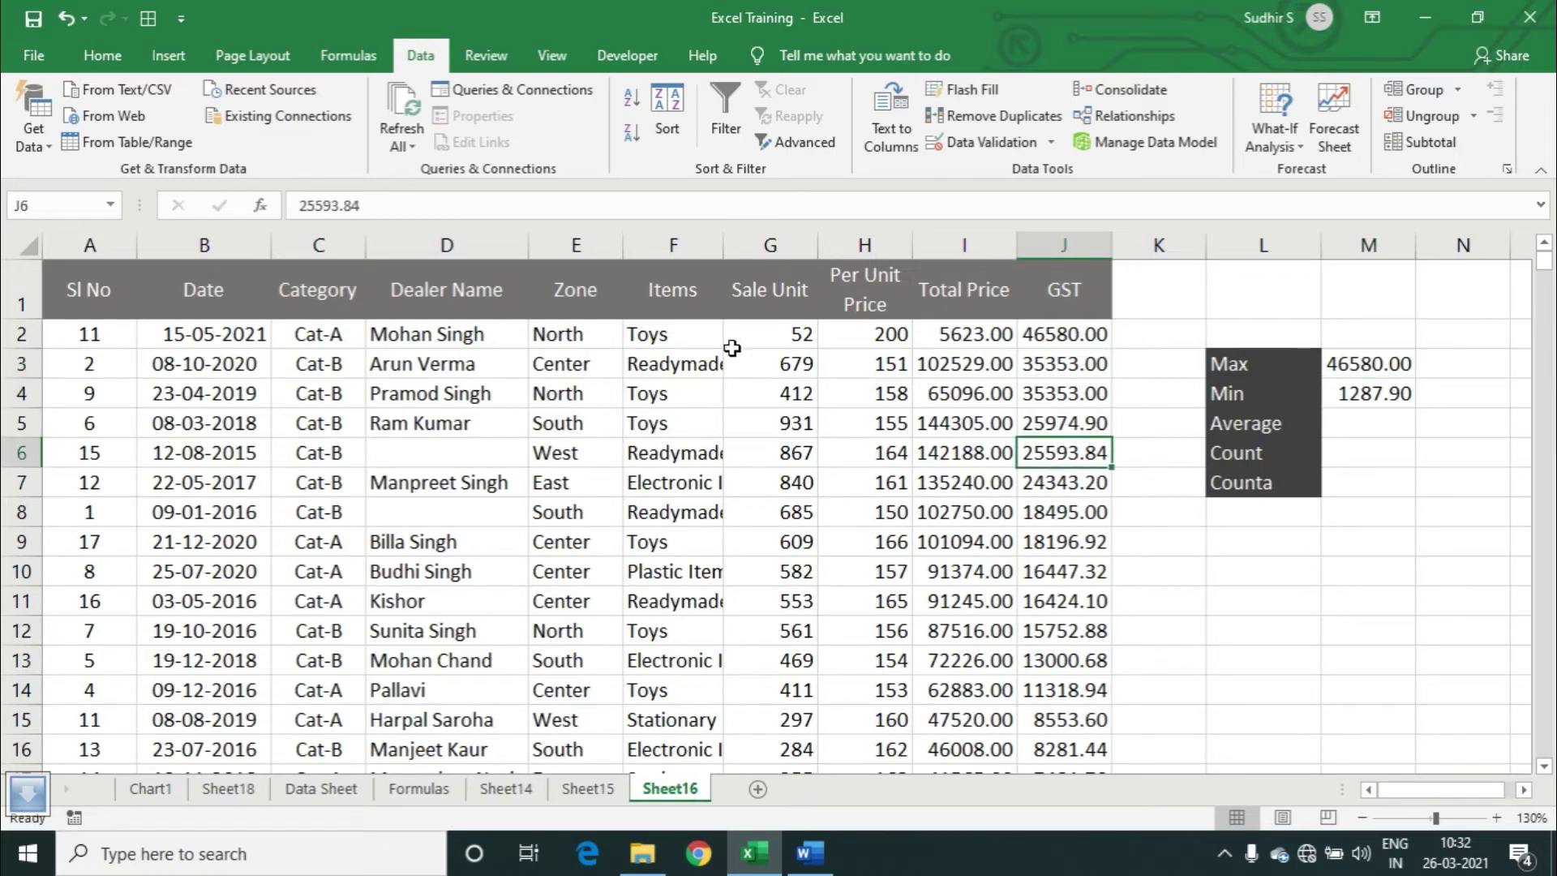
click(635, 104)
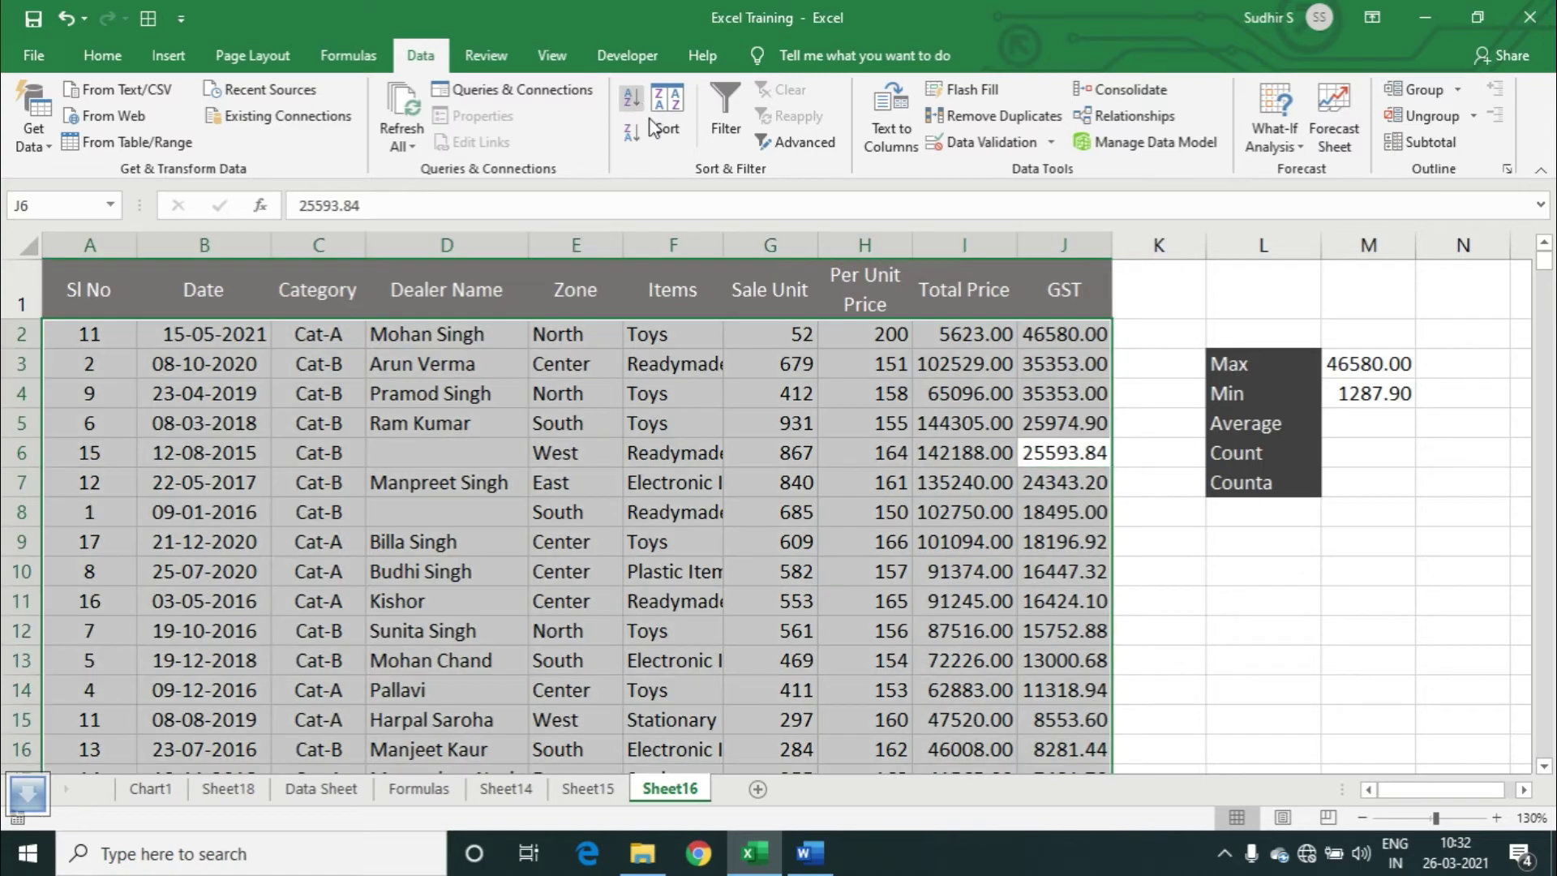
click(1054, 334)
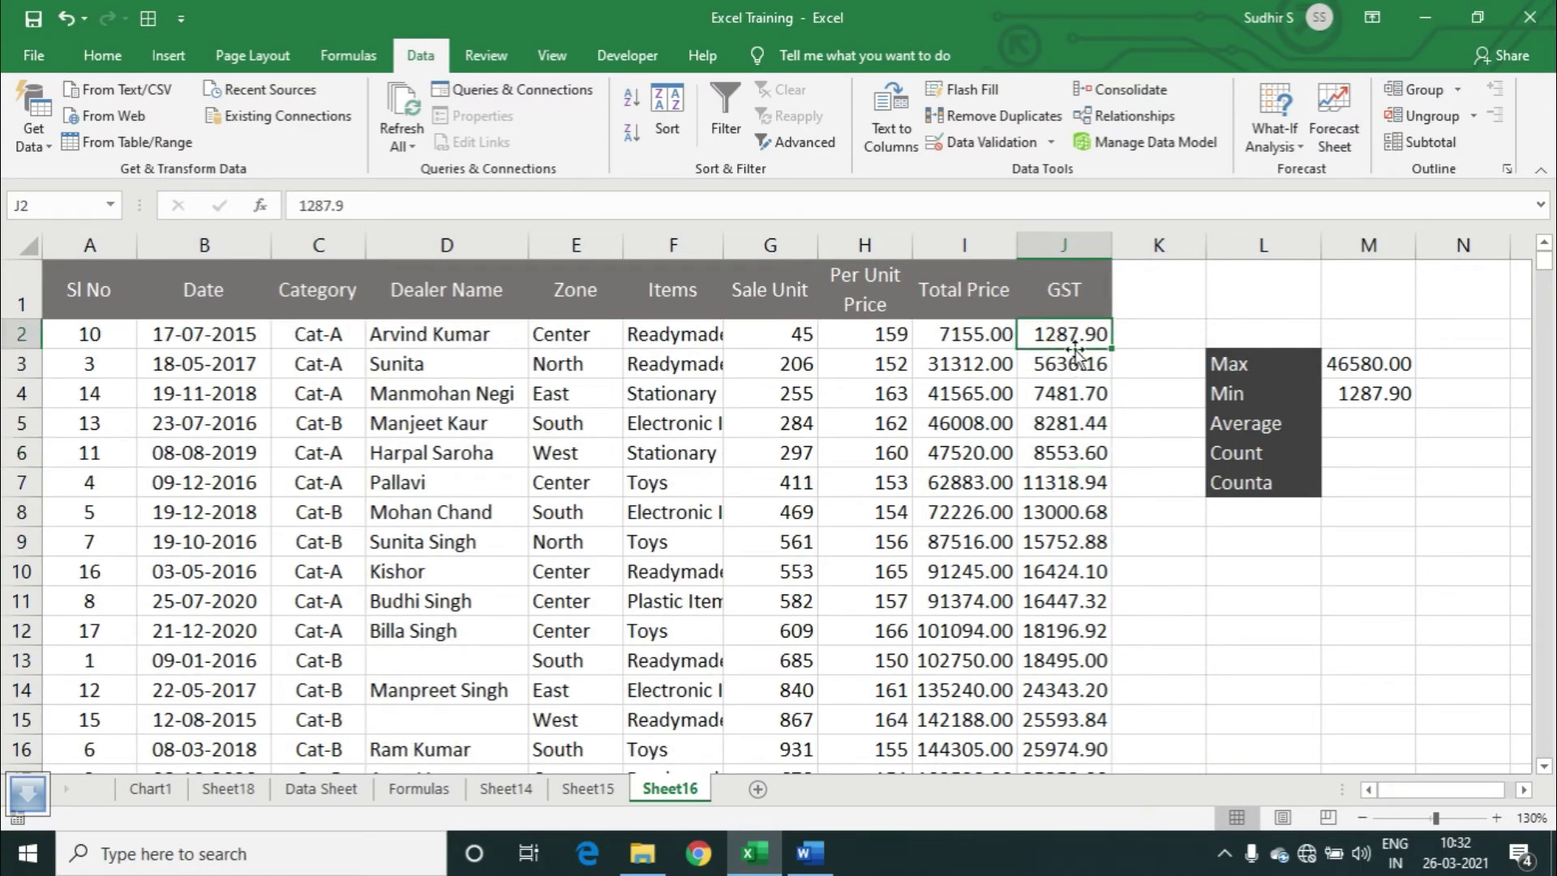
click(1380, 393)
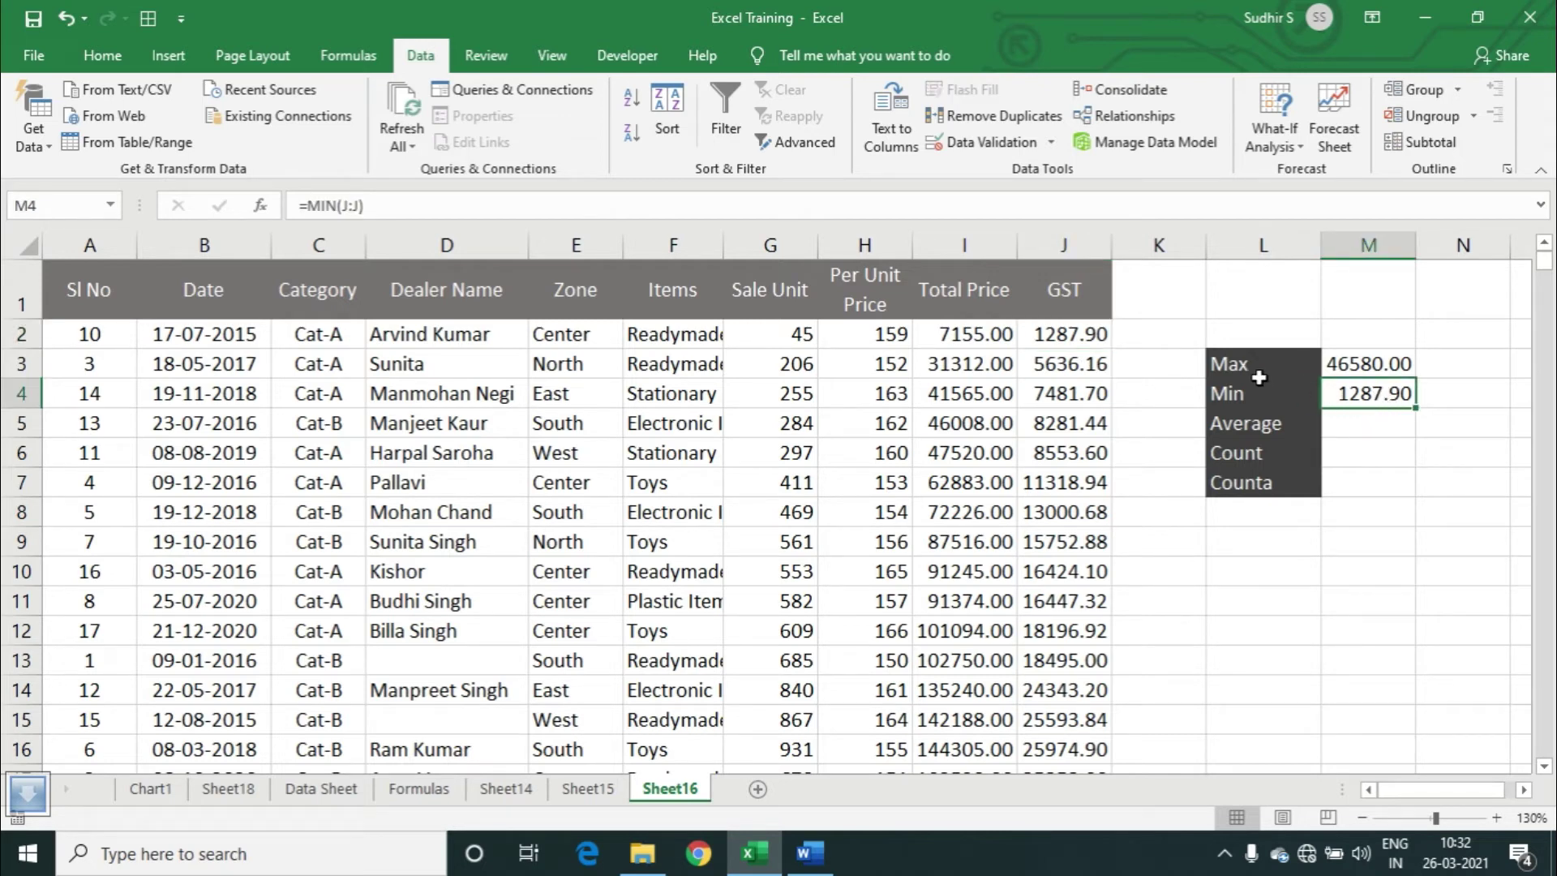
Enter =AVERAGE(J:J) in M5 to average the whole GST column, and review the formula.
click(1371, 425)
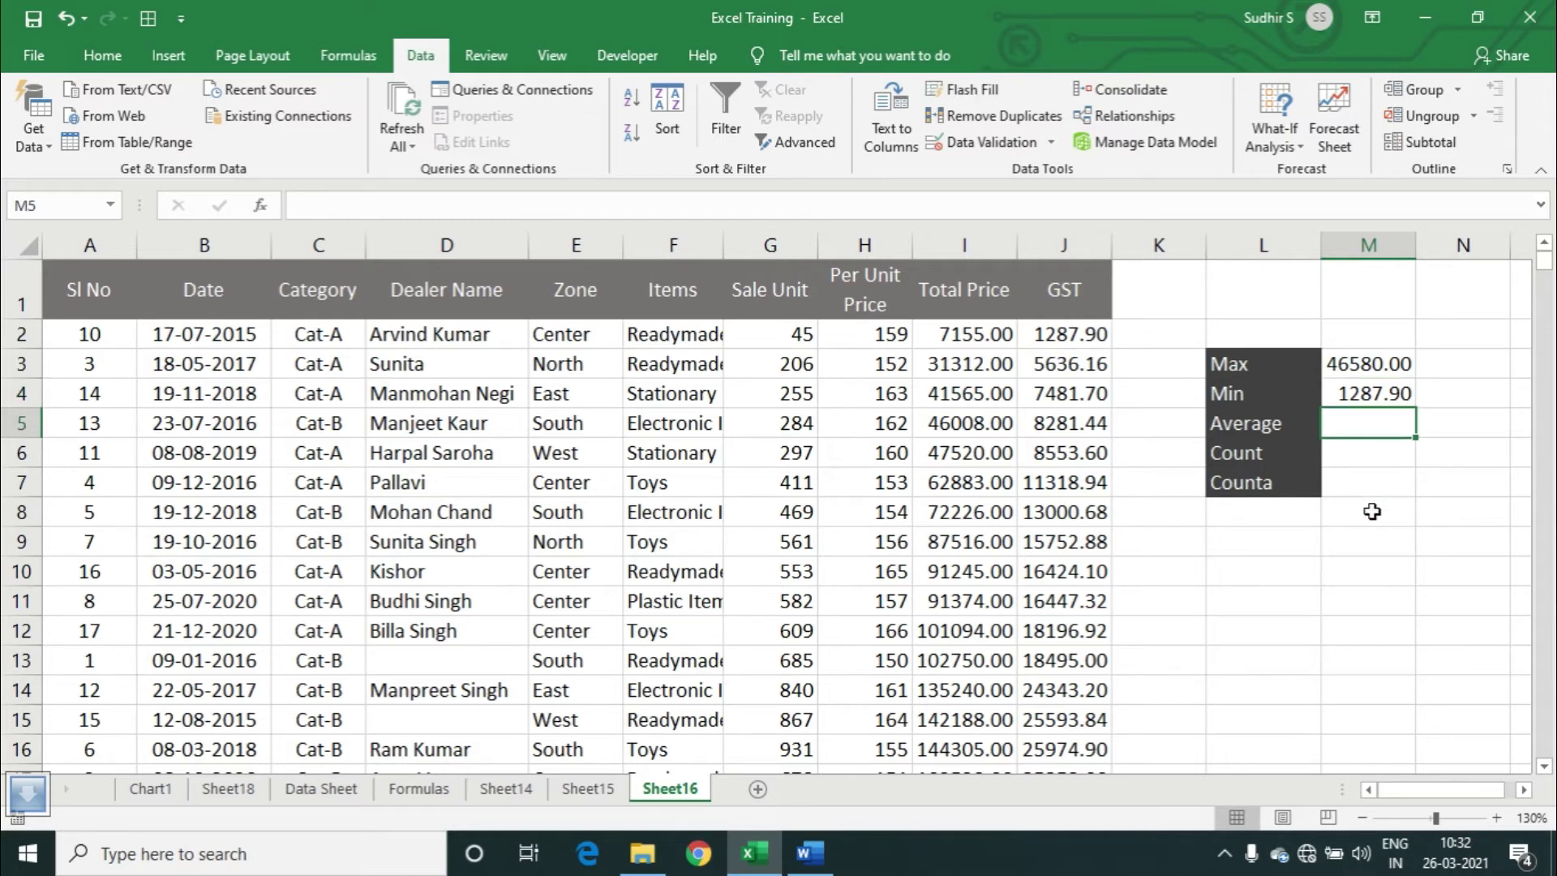
text(=)
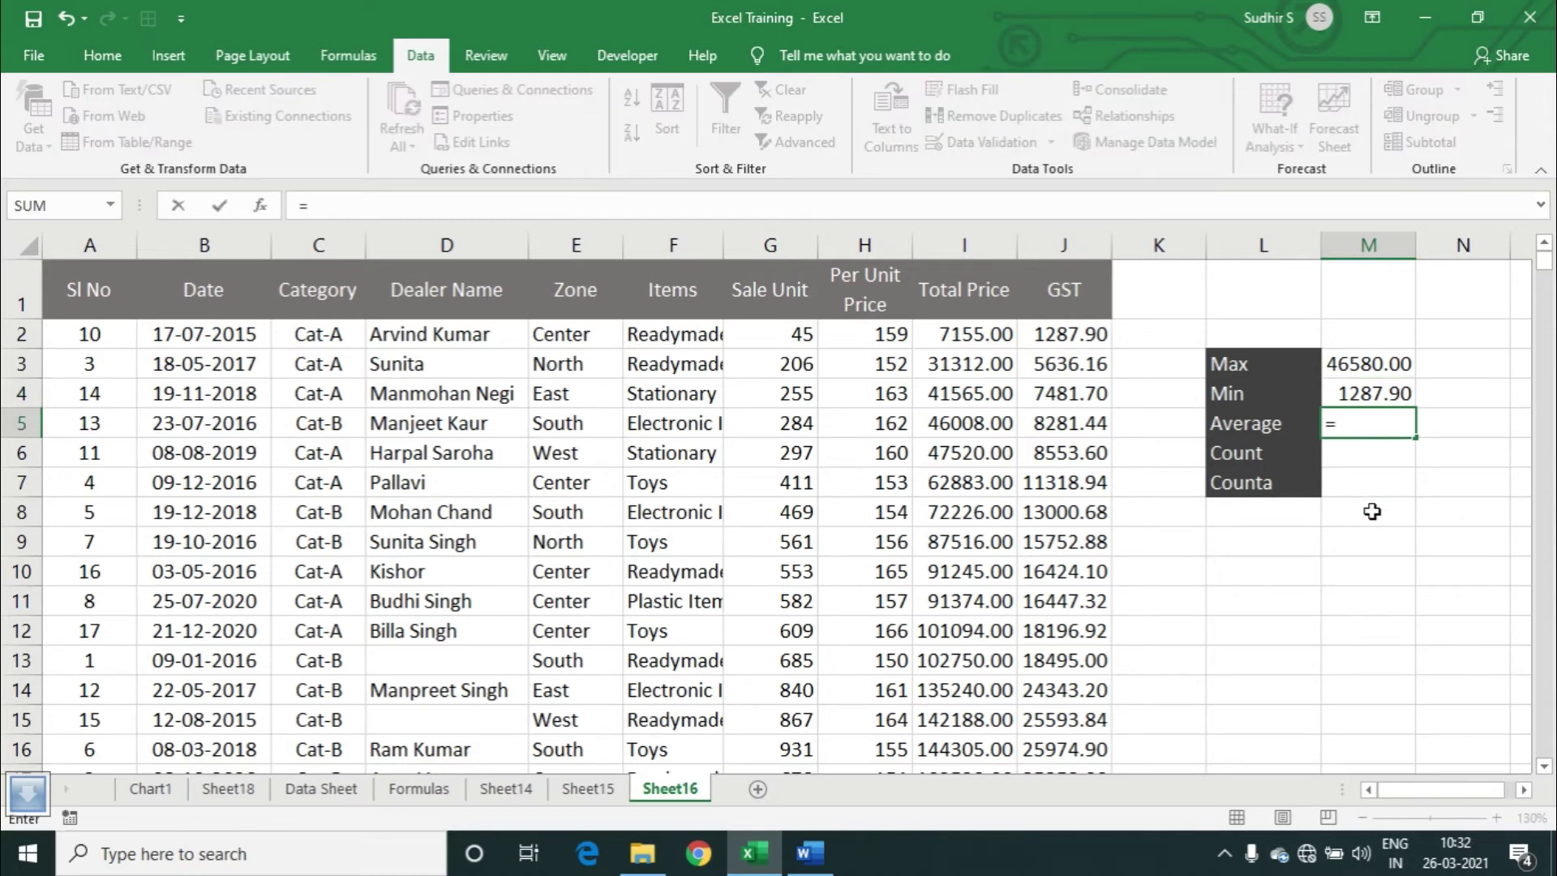
text(avera)
key(Tab)
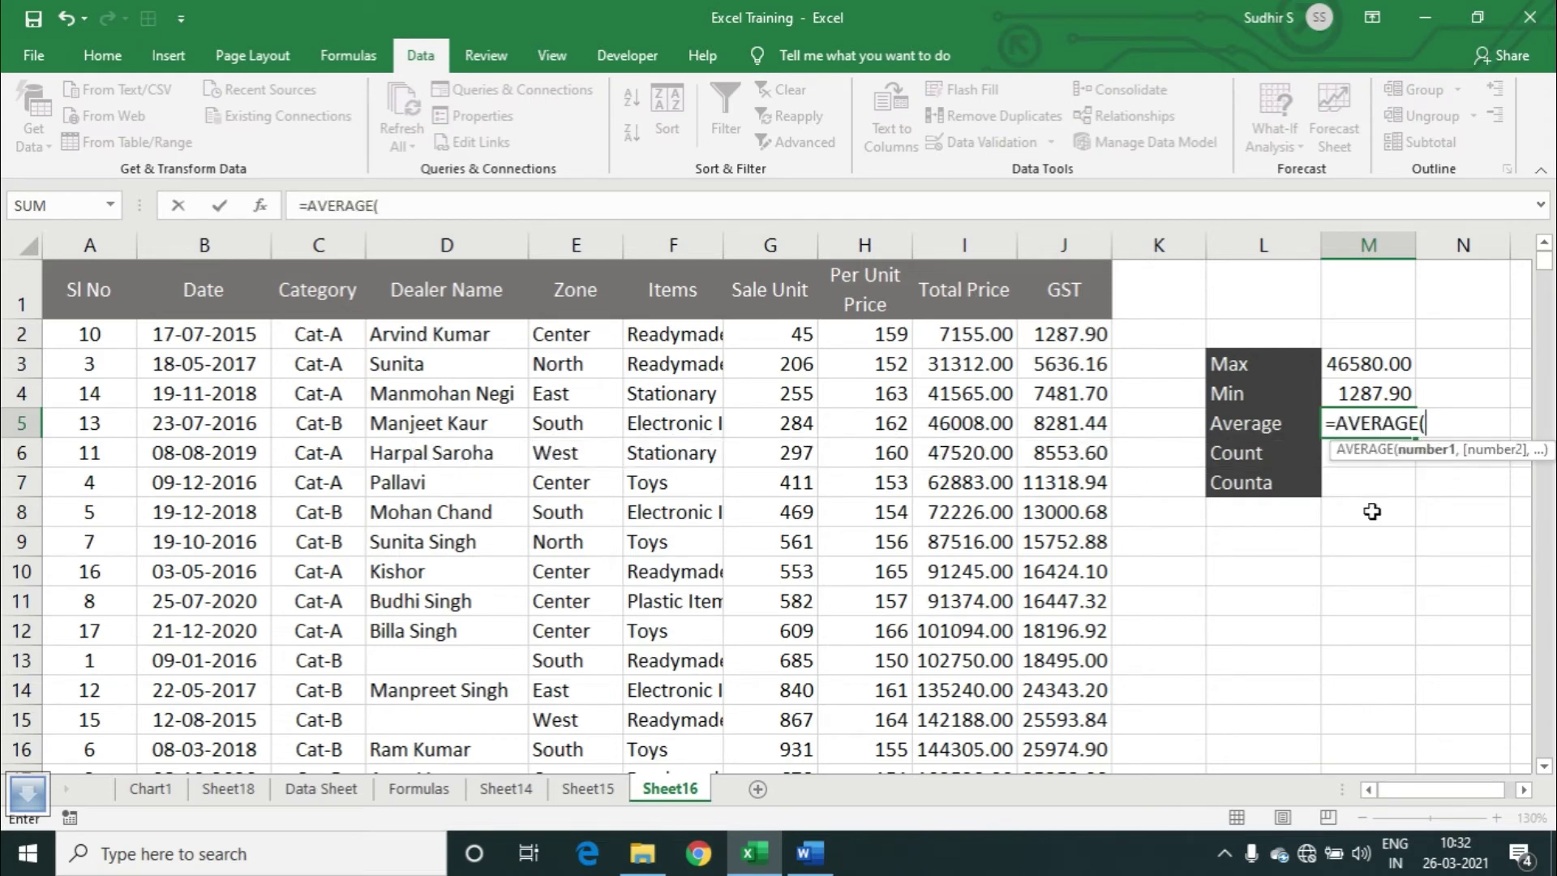
click(657, 209)
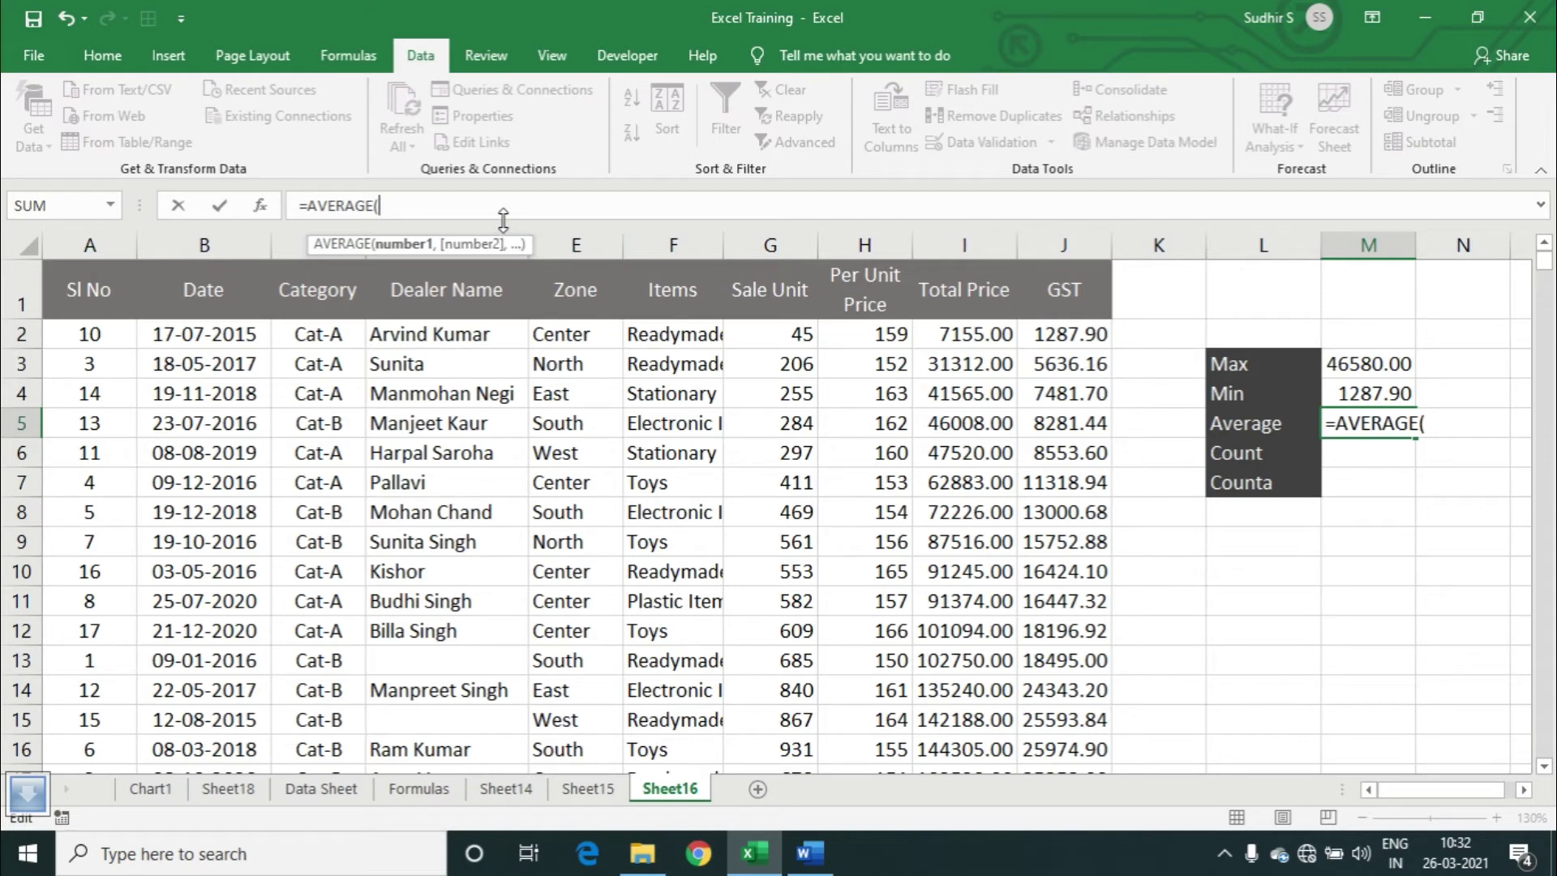
click(1049, 235)
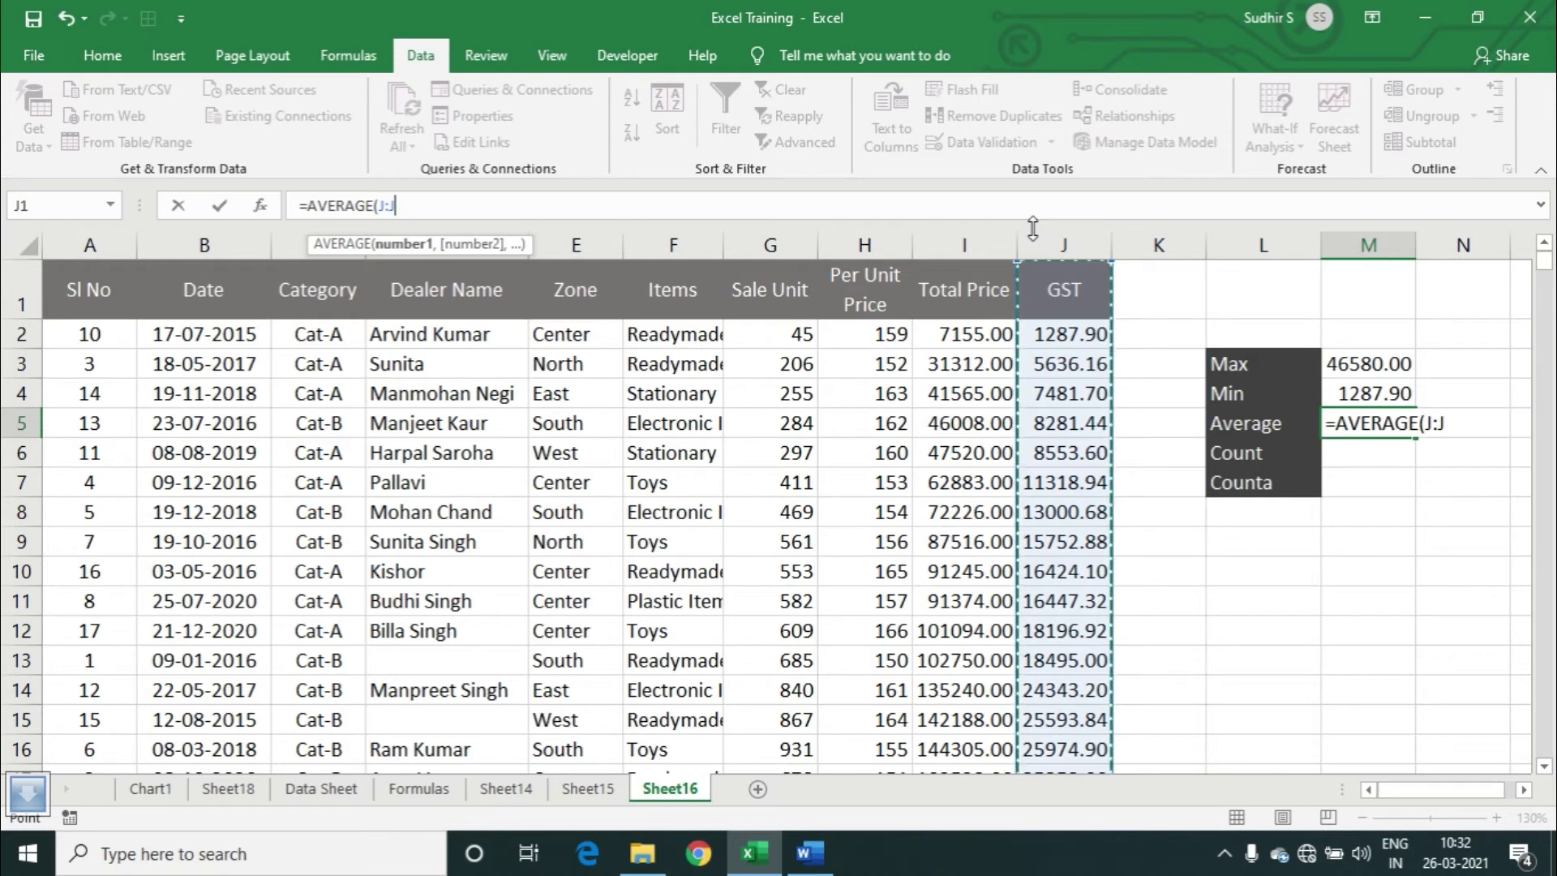
text())
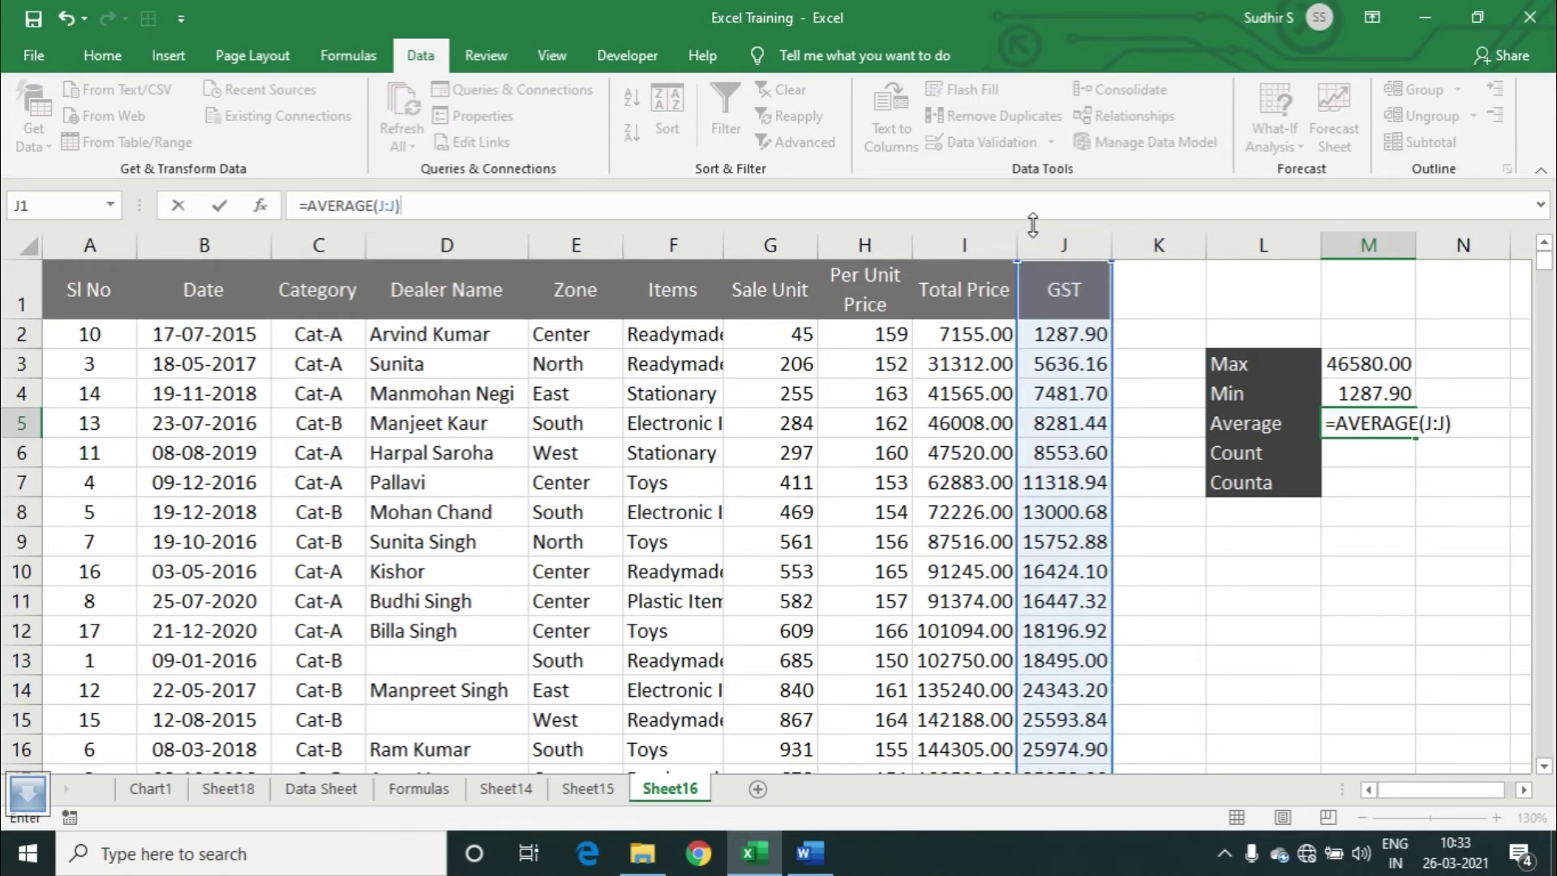
key(Return)
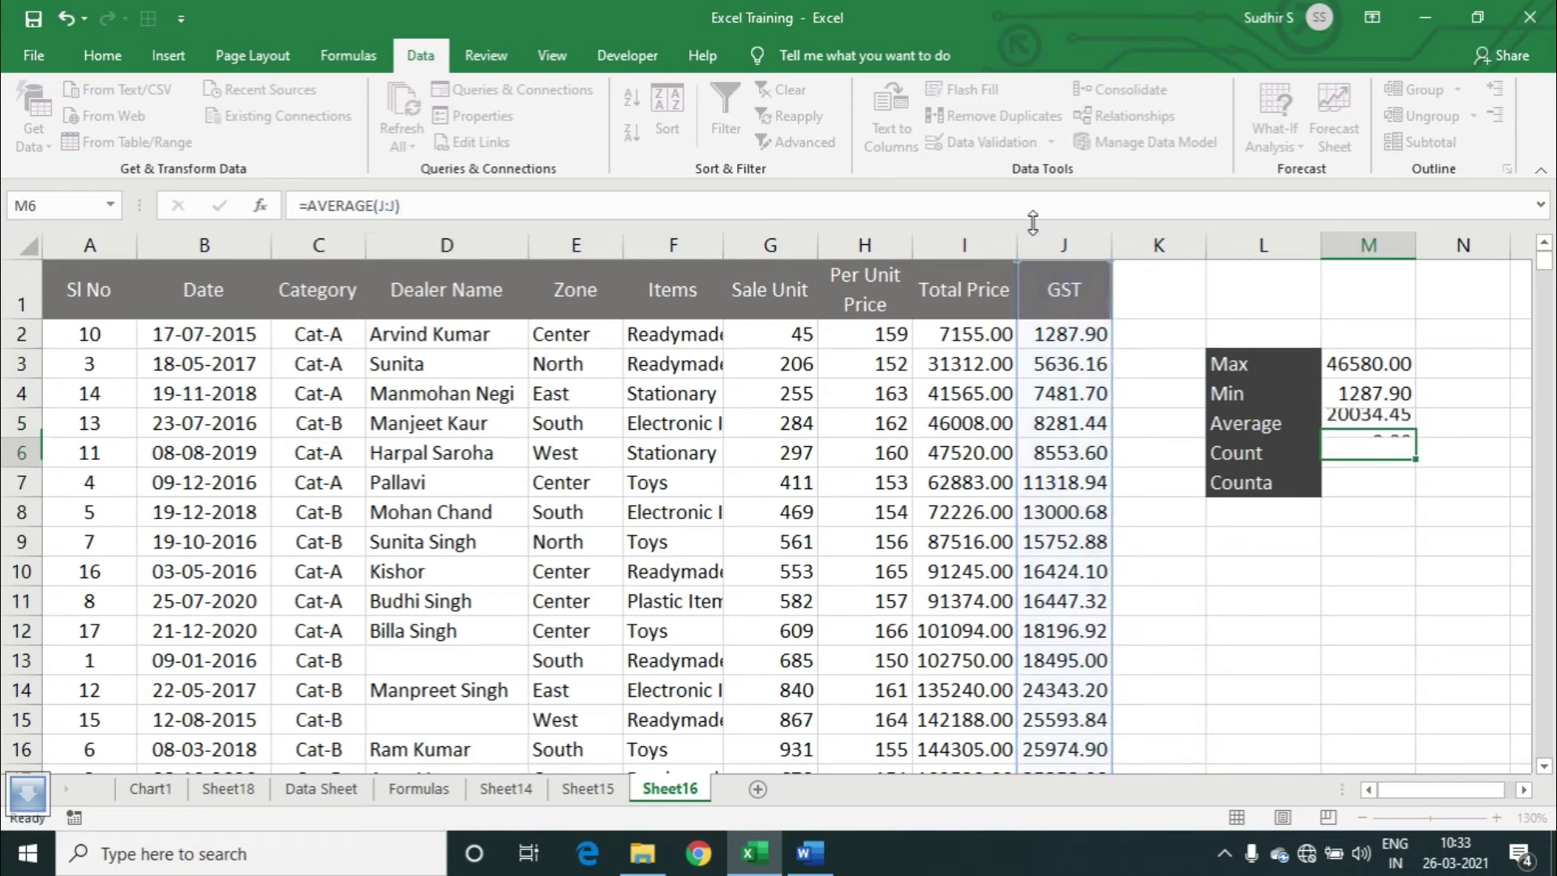
click(1354, 424)
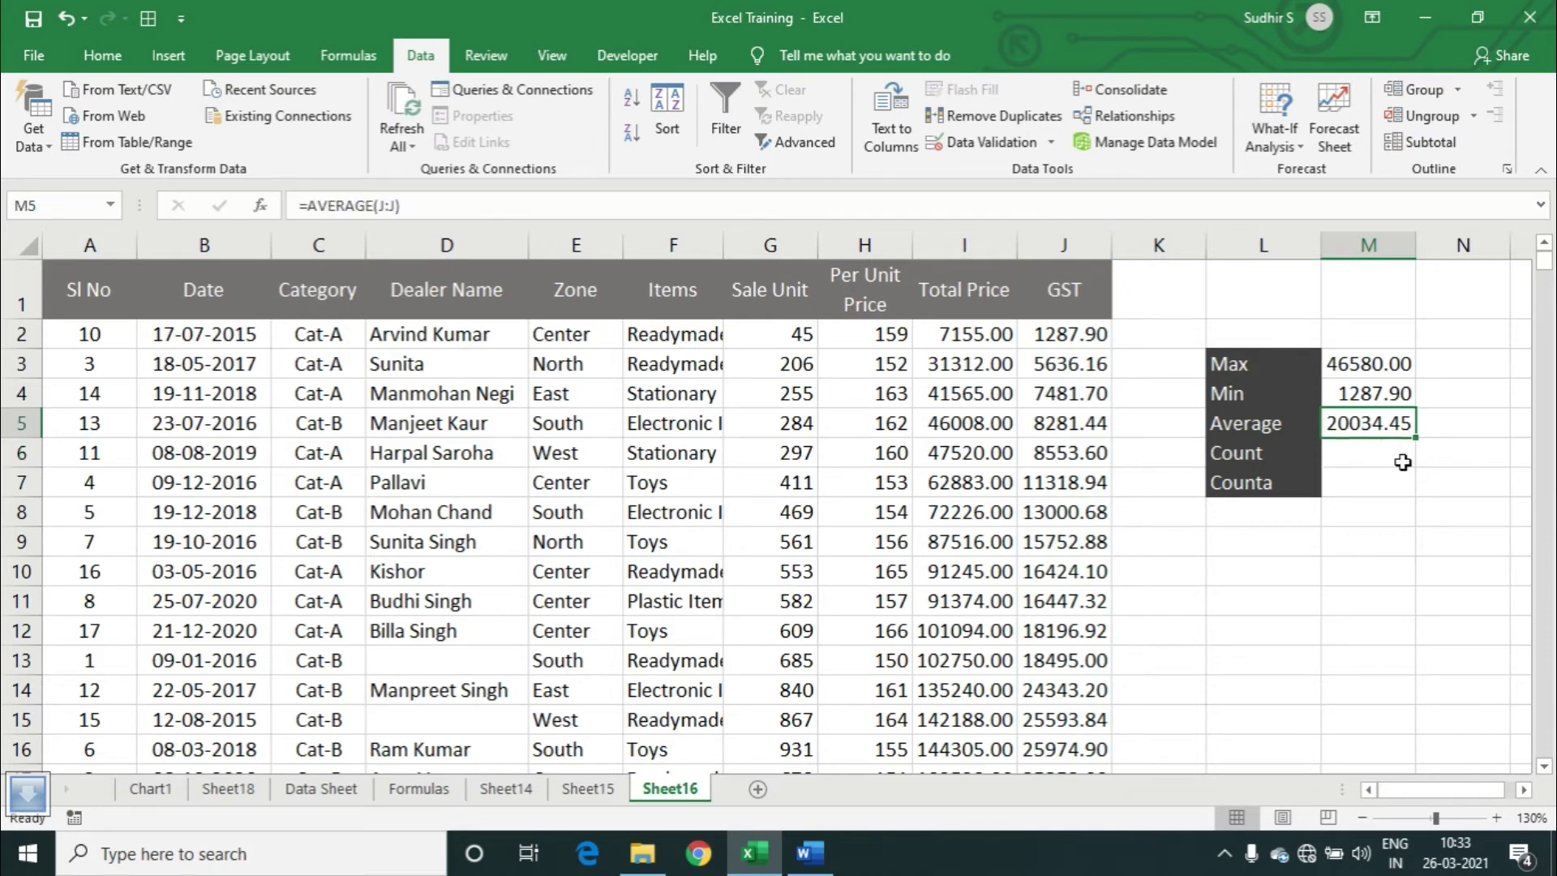
Enter =COUNT(J2:J19) in M6 to count the numeric entries in the GST column.
click(1347, 453)
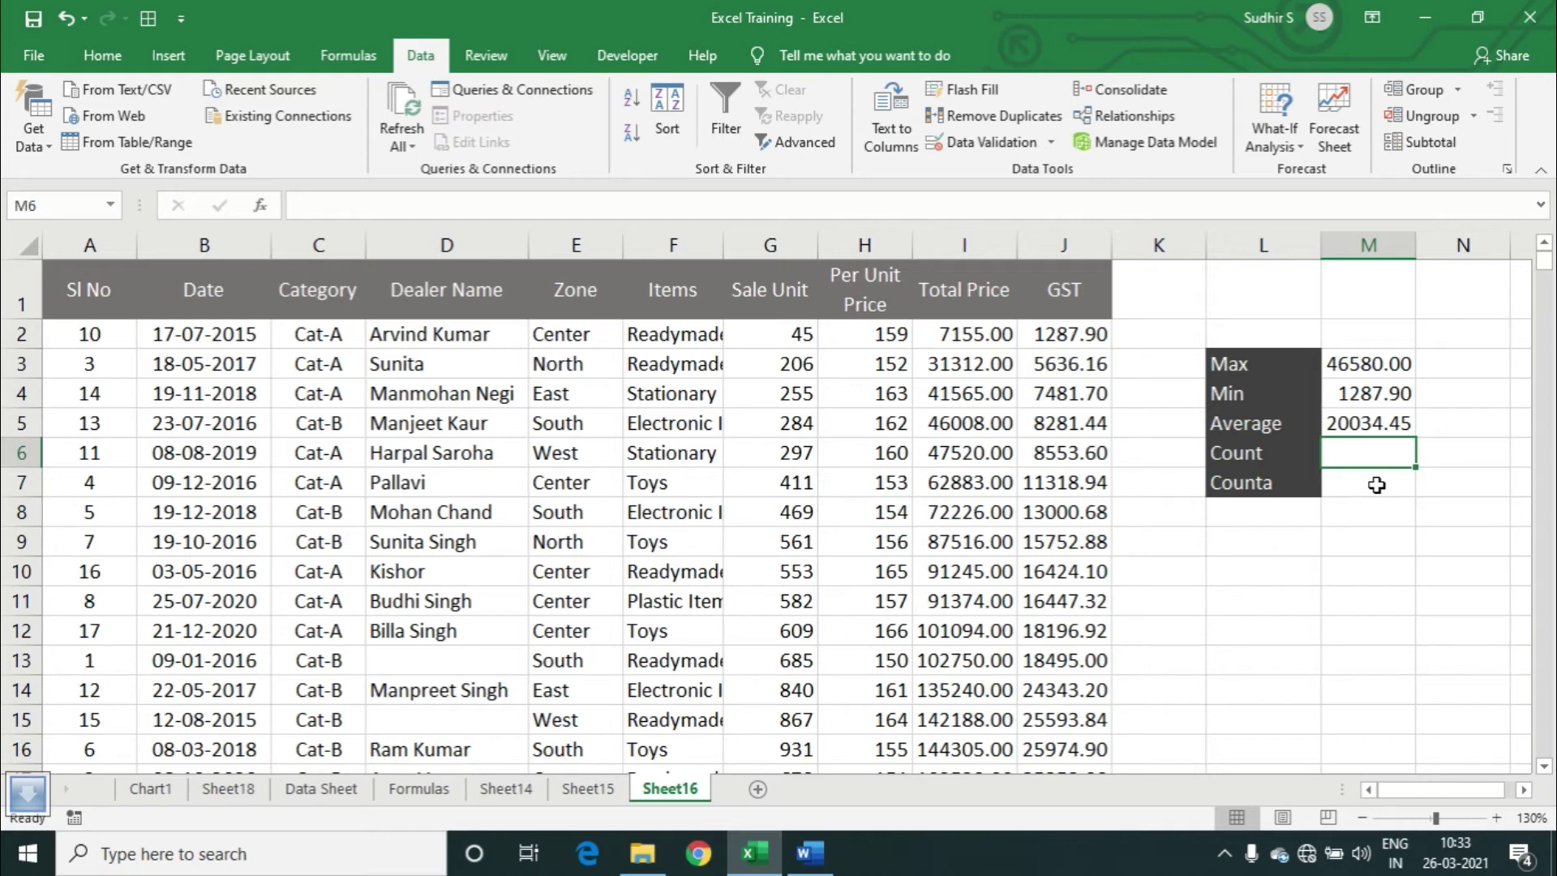
text(=coun)
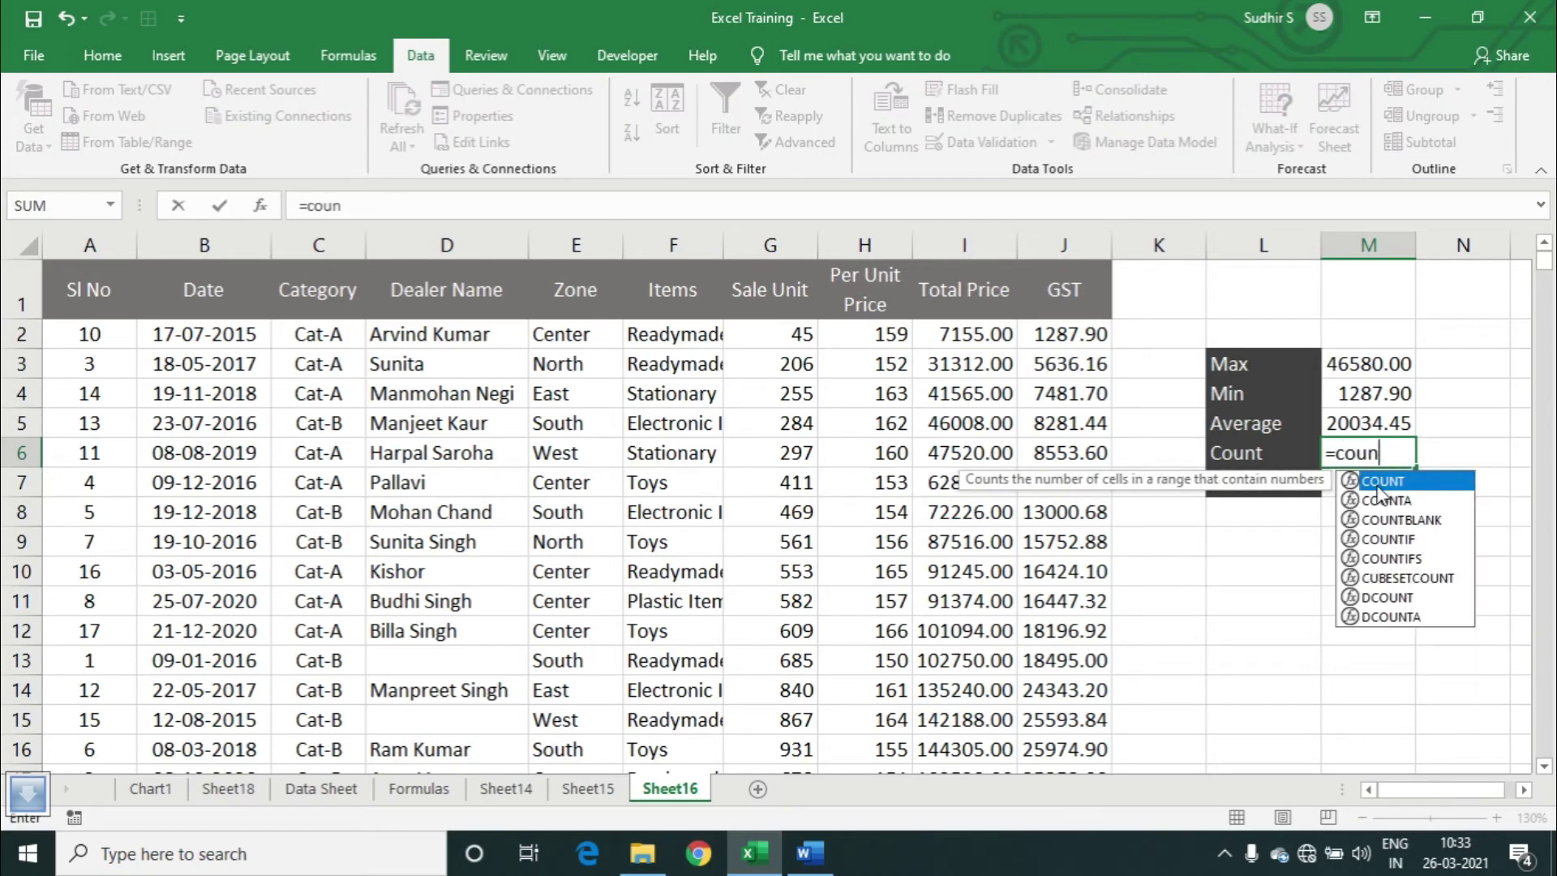
key(Tab)
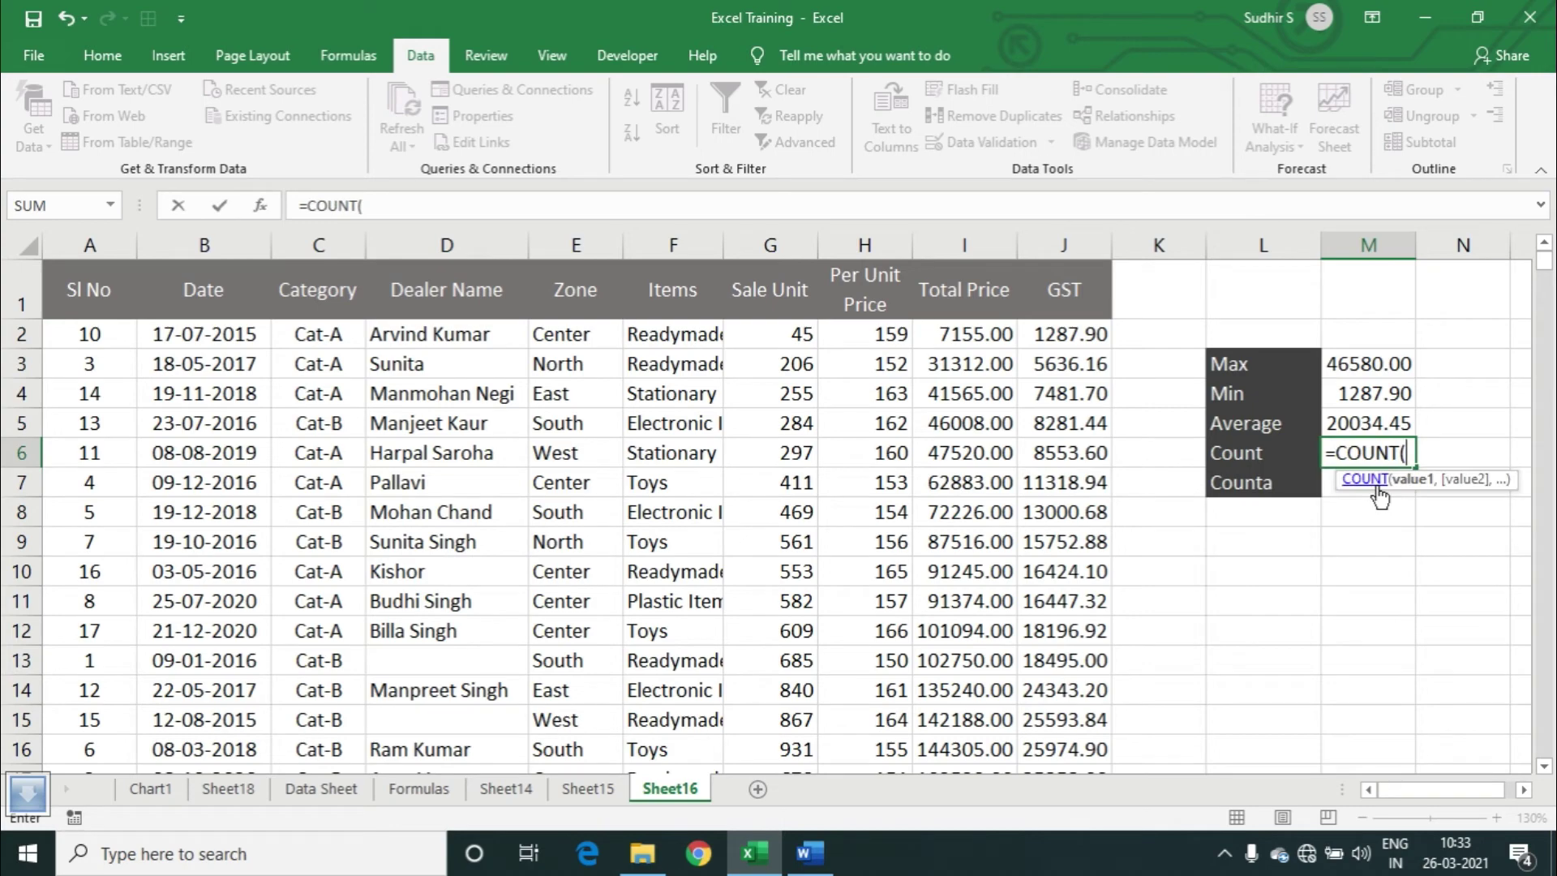
drag(1063, 335, 1073, 720)
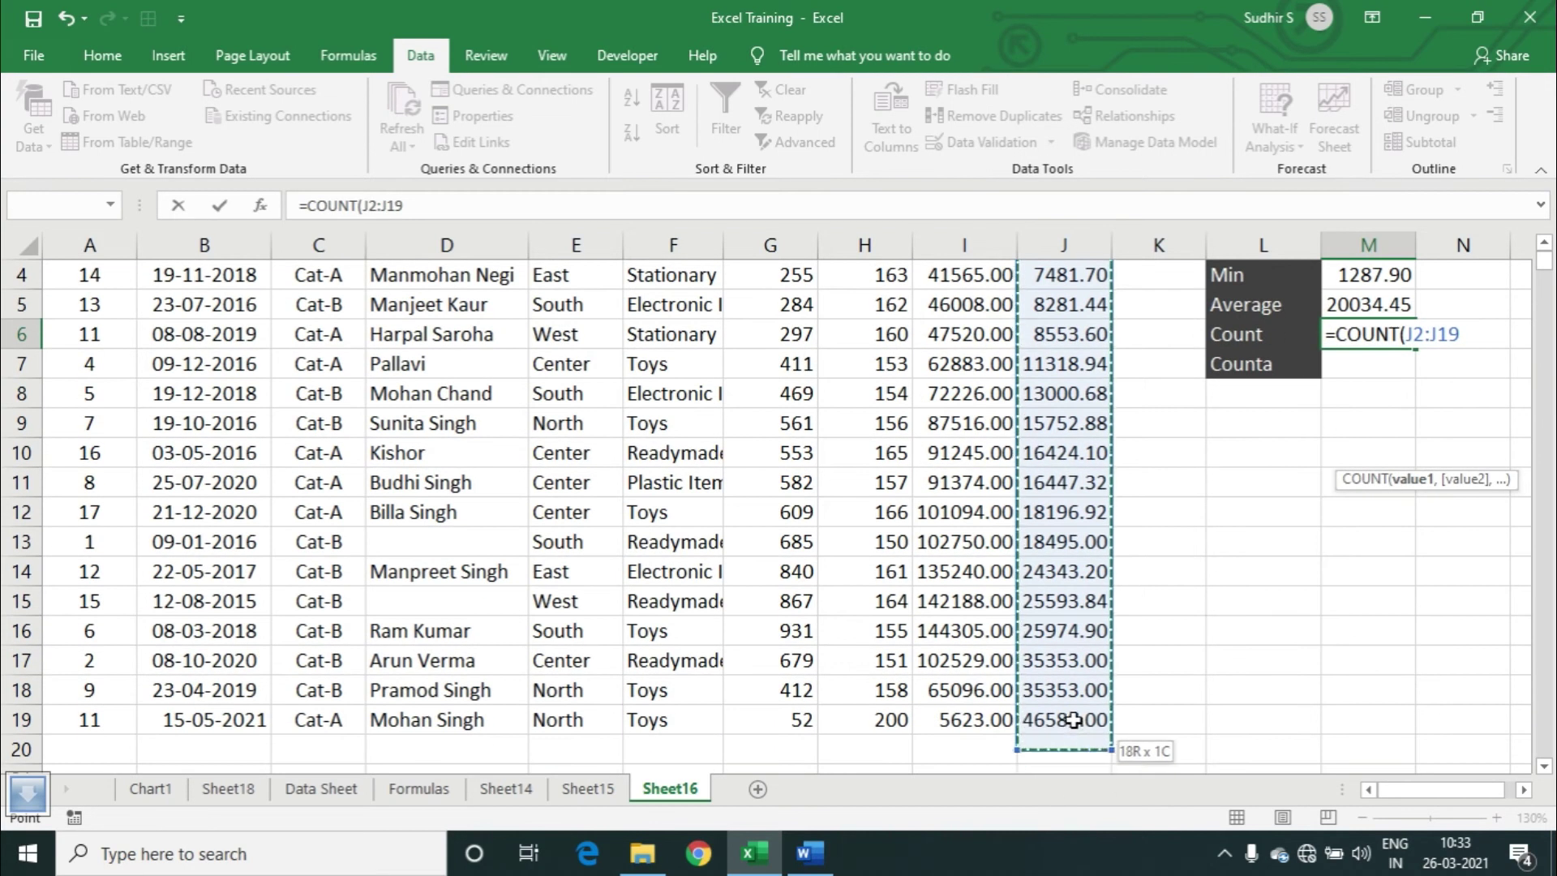
scroll(1315, 587, up, 1)
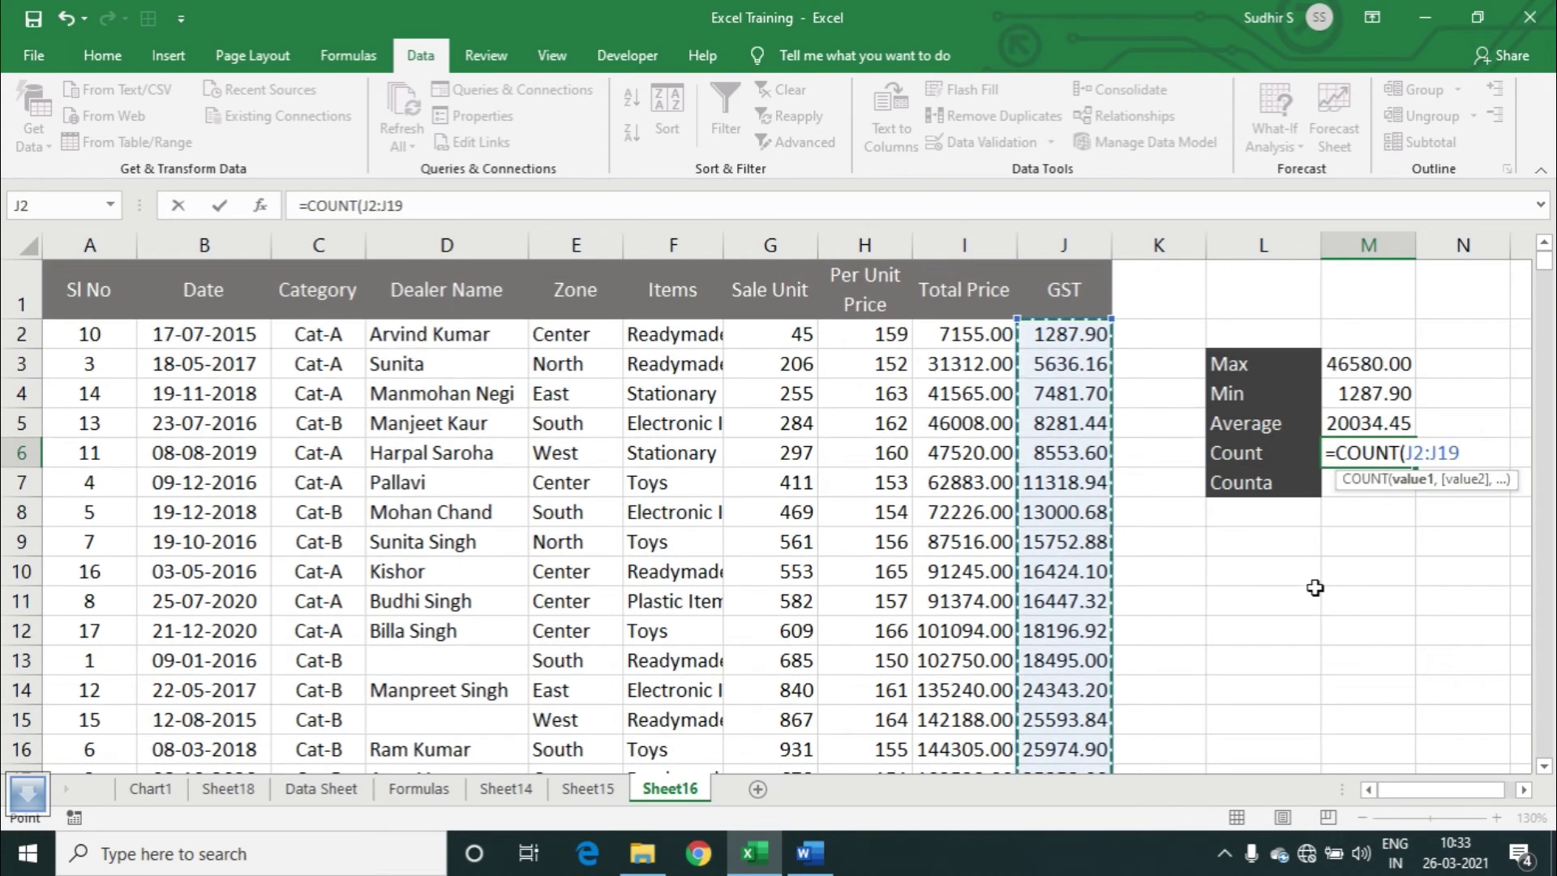
text())
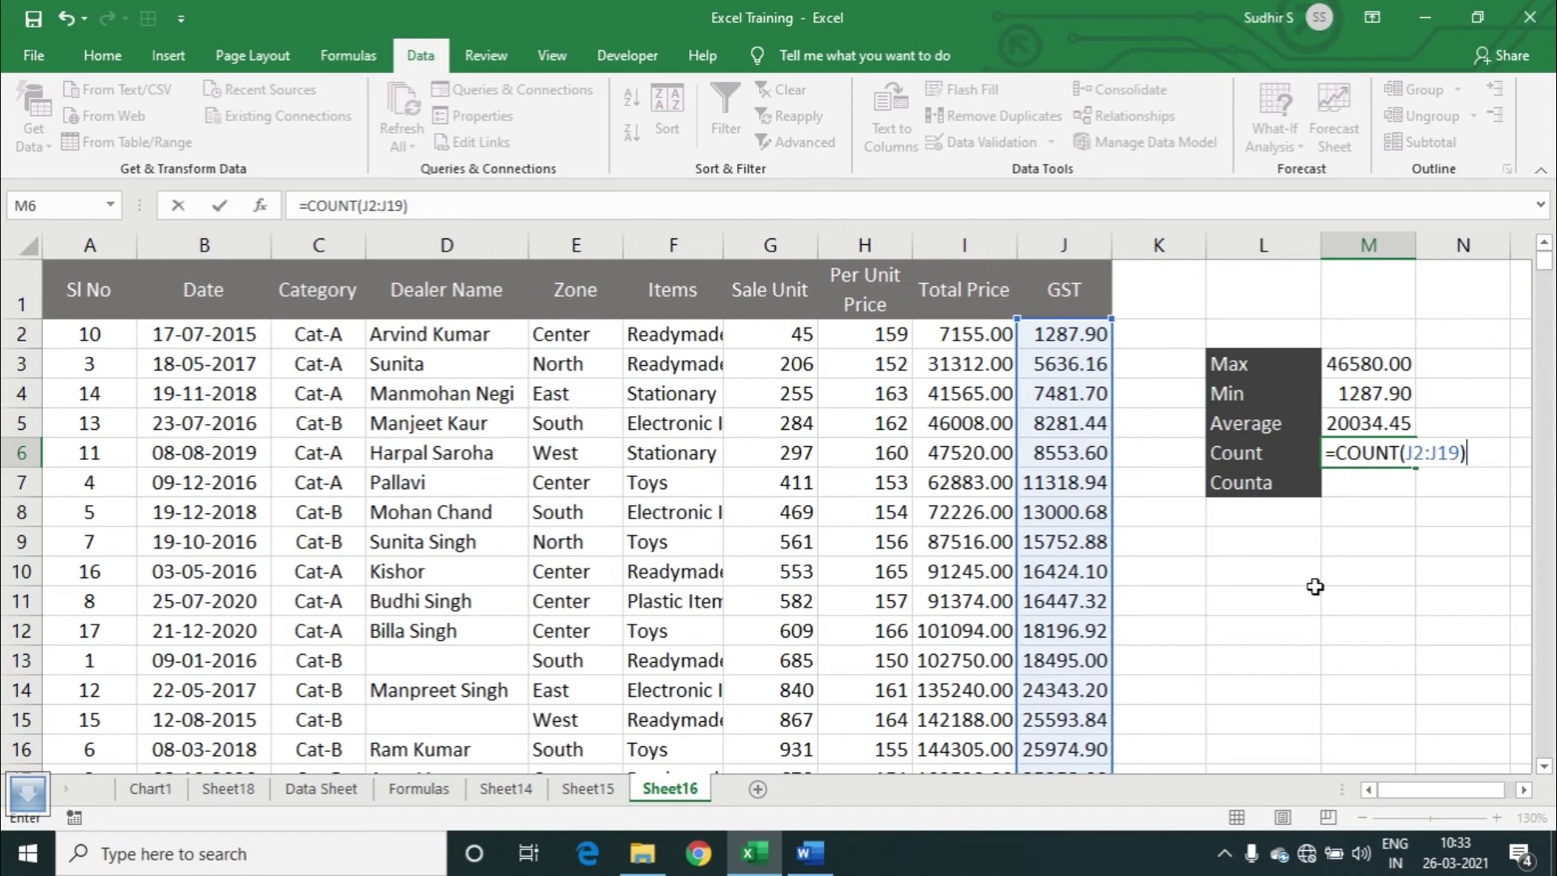
key(Return)
Check the Count result in M6 against the entries in the GST column.
click(1405, 454)
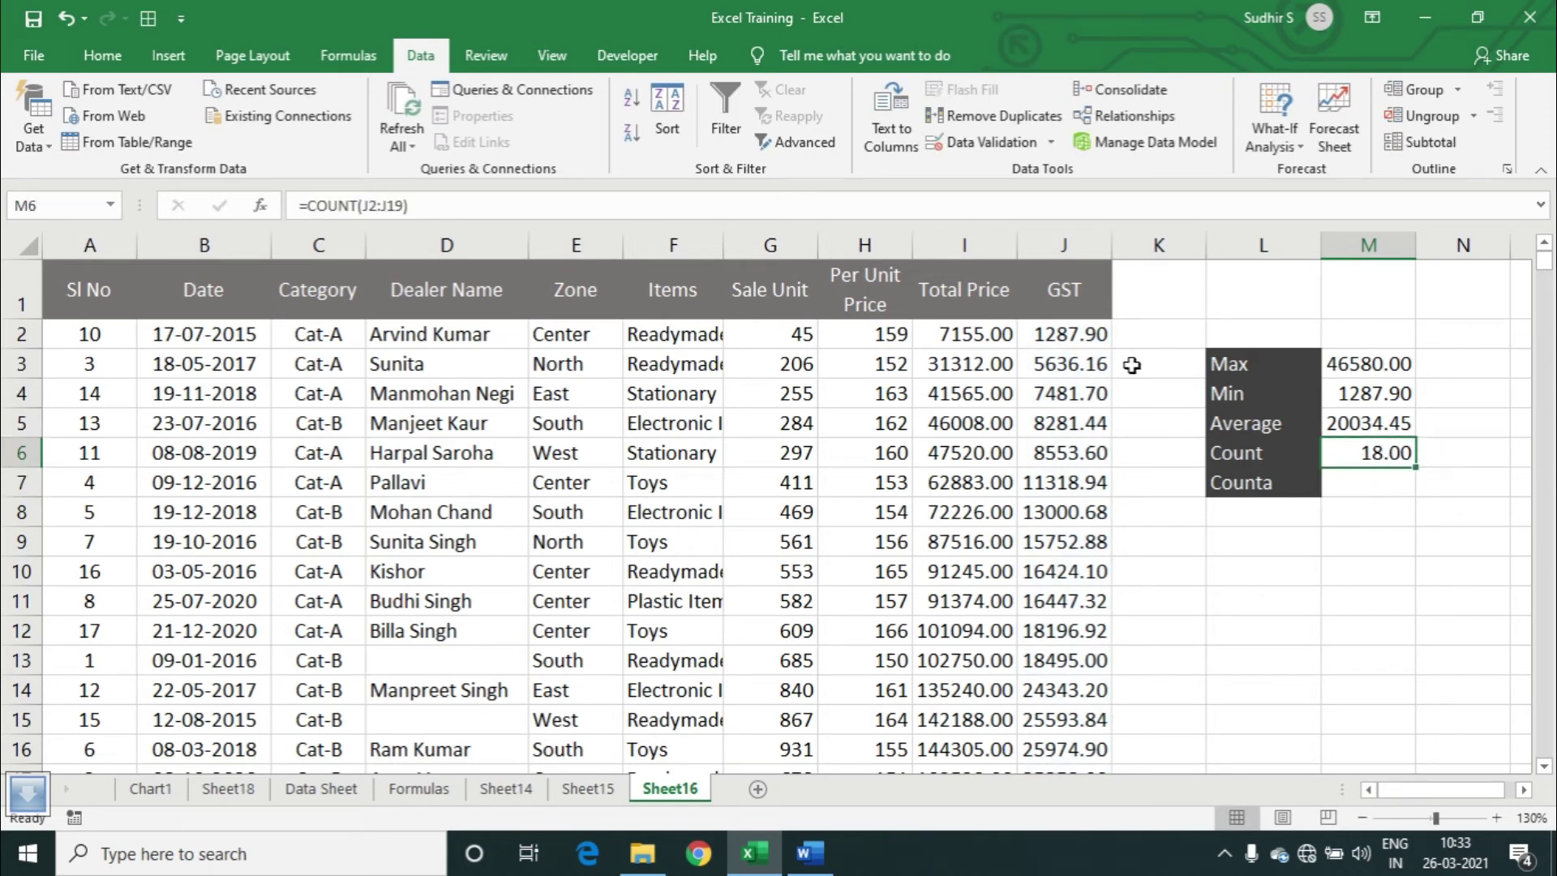
click(1085, 339)
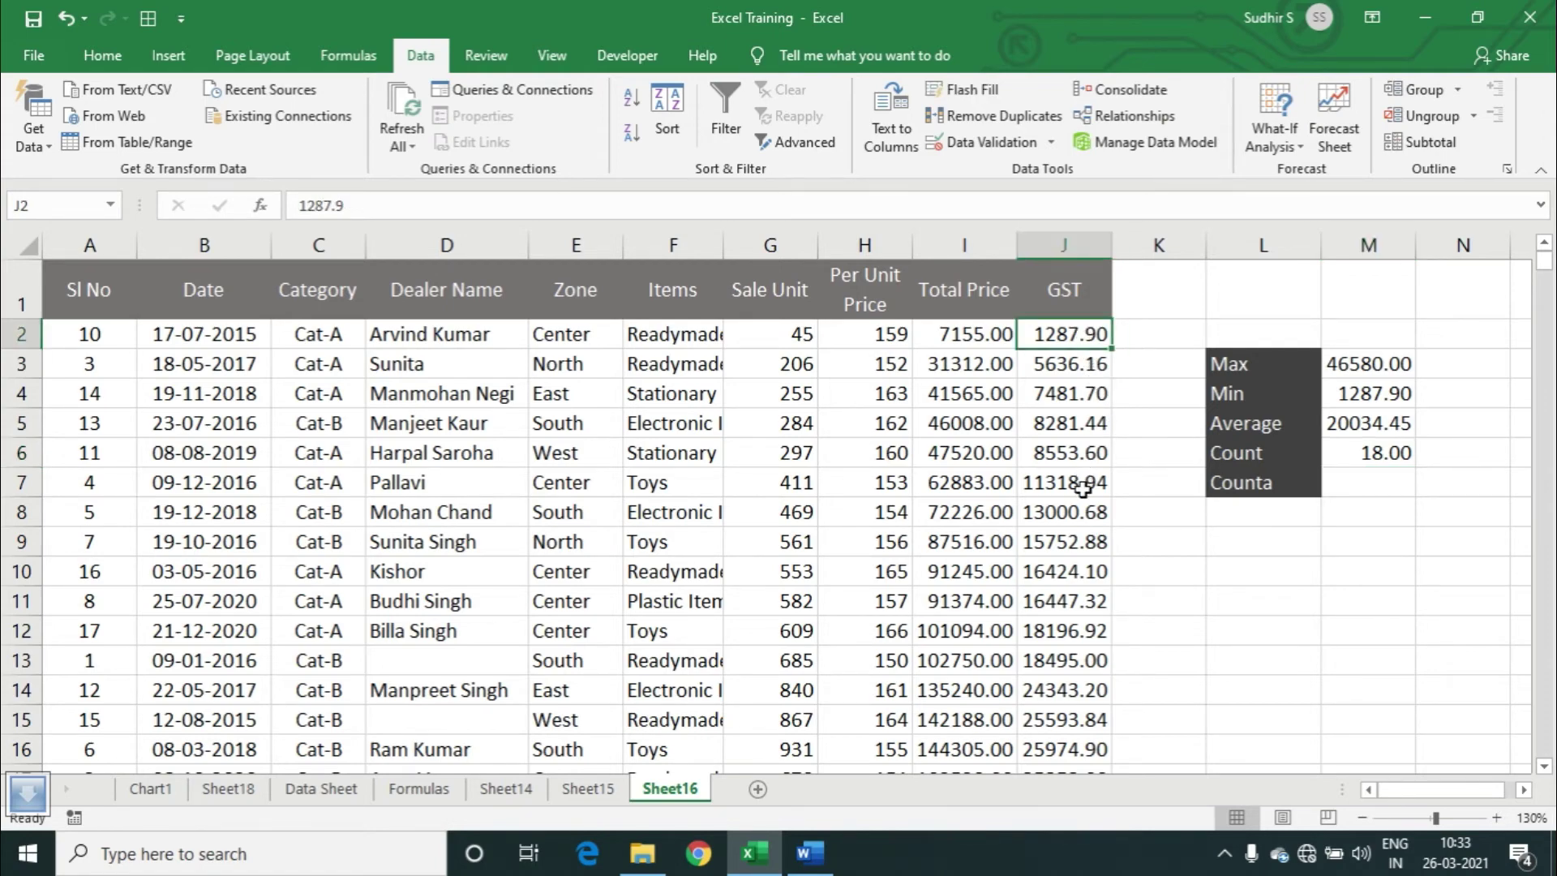
scroll(1084, 491, down, 2)
scroll(531, 645, up, 2)
Reduce the Count result in M6 to zero decimal places.
click(1356, 461)
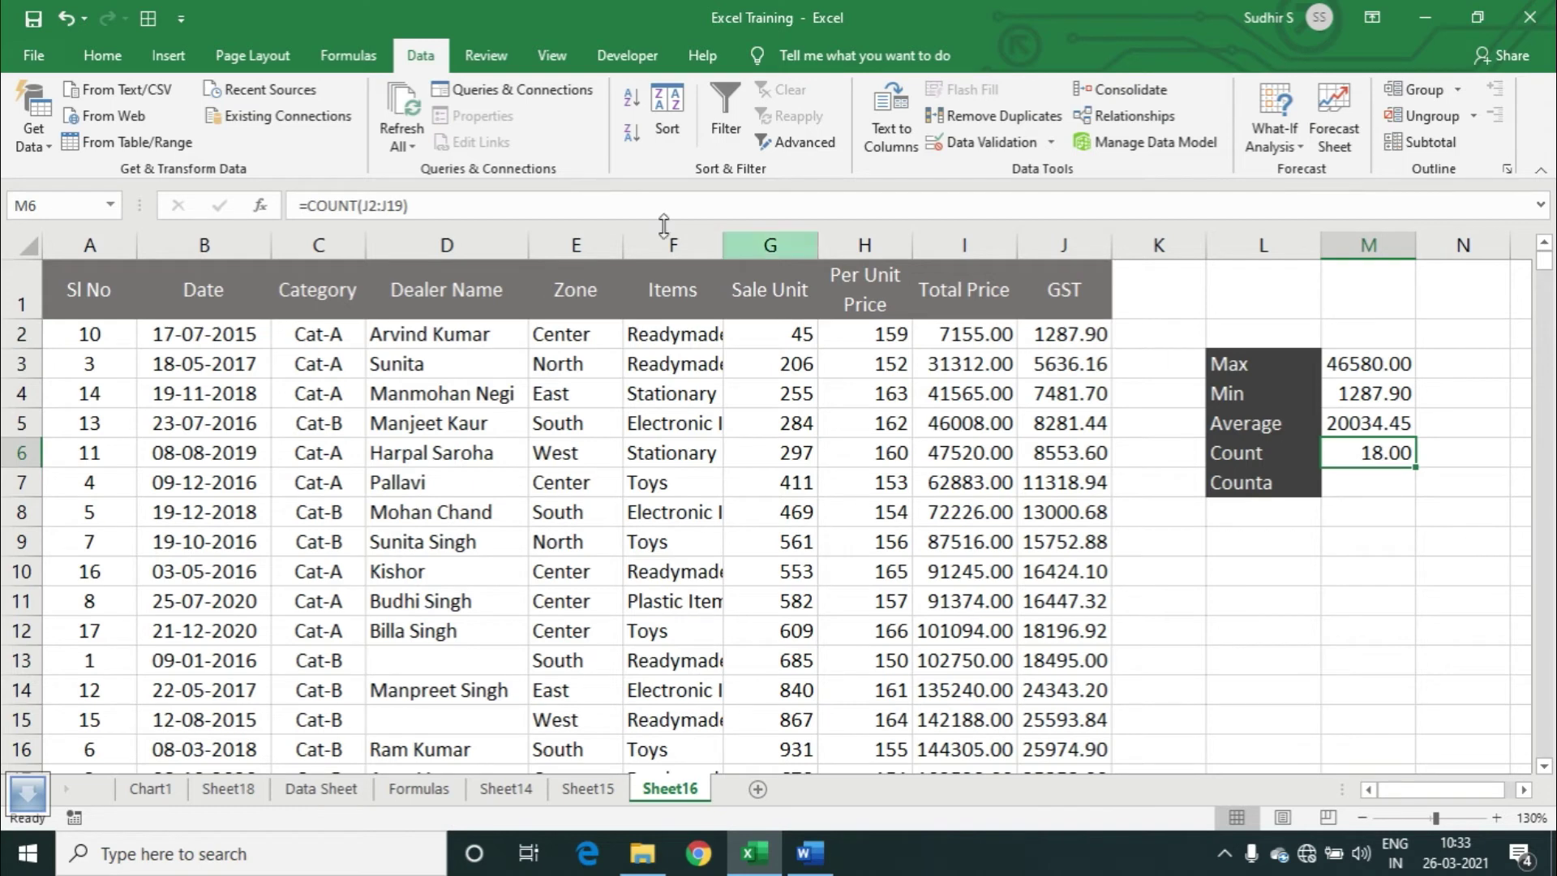
click(99, 57)
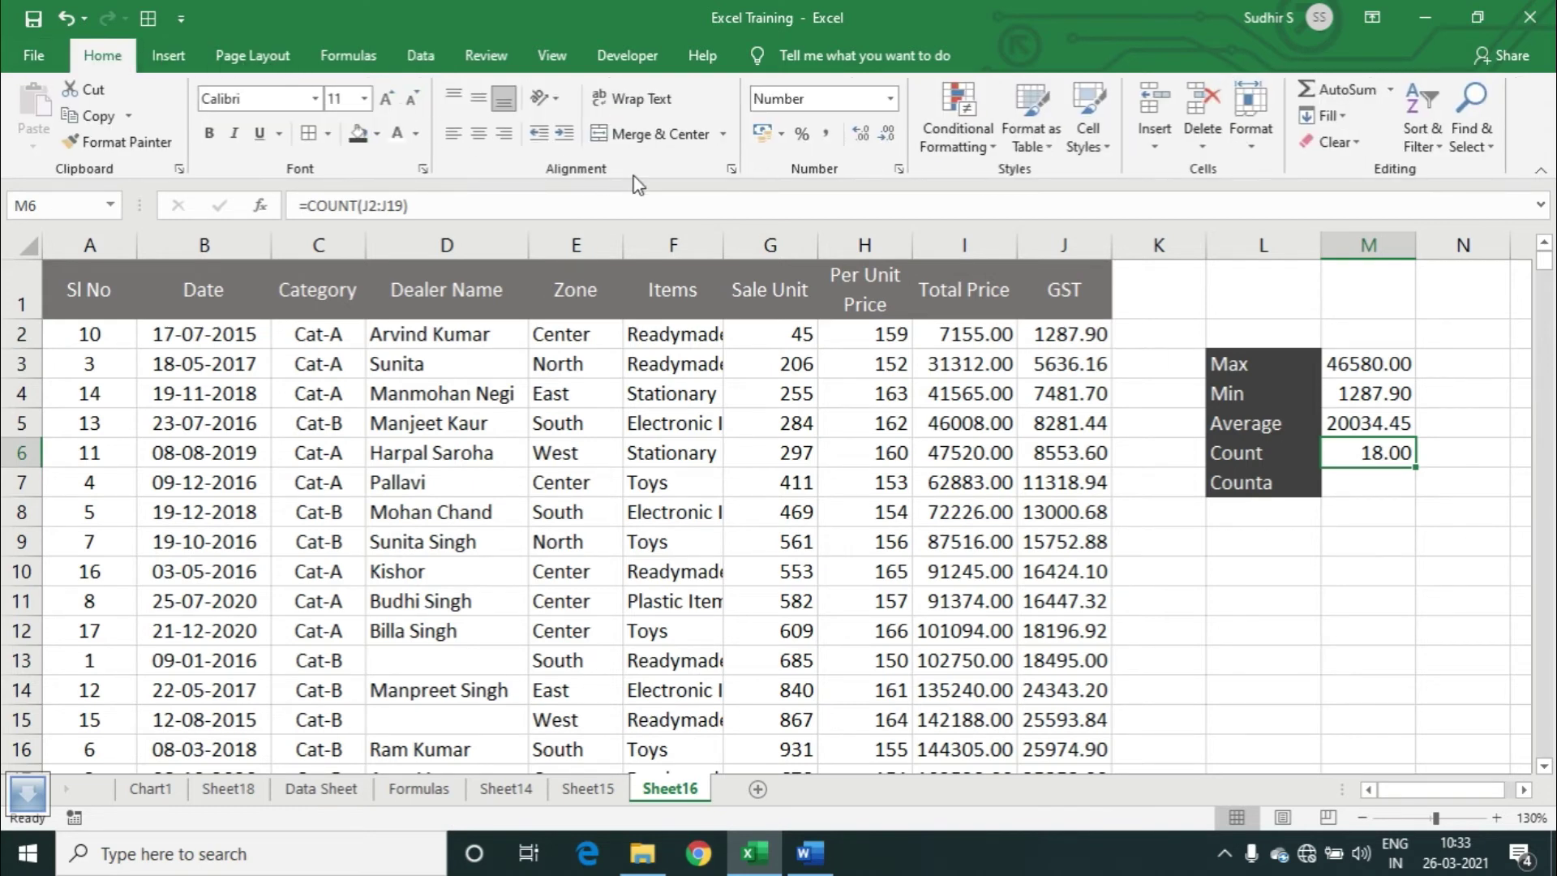
click(890, 138)
click(889, 138)
click(889, 103)
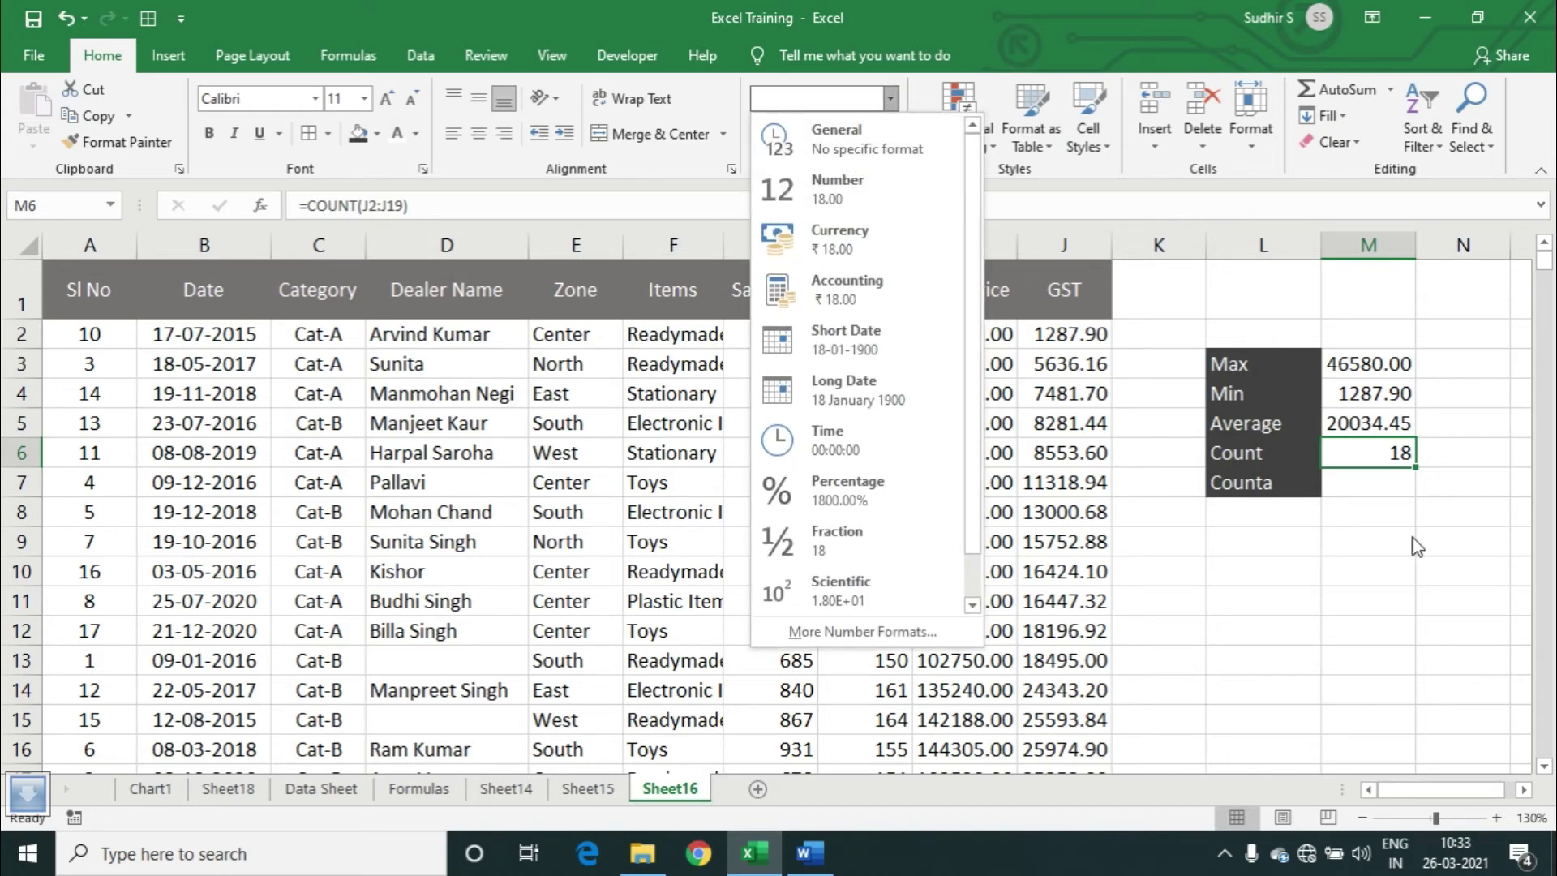
click(1380, 484)
click(1361, 485)
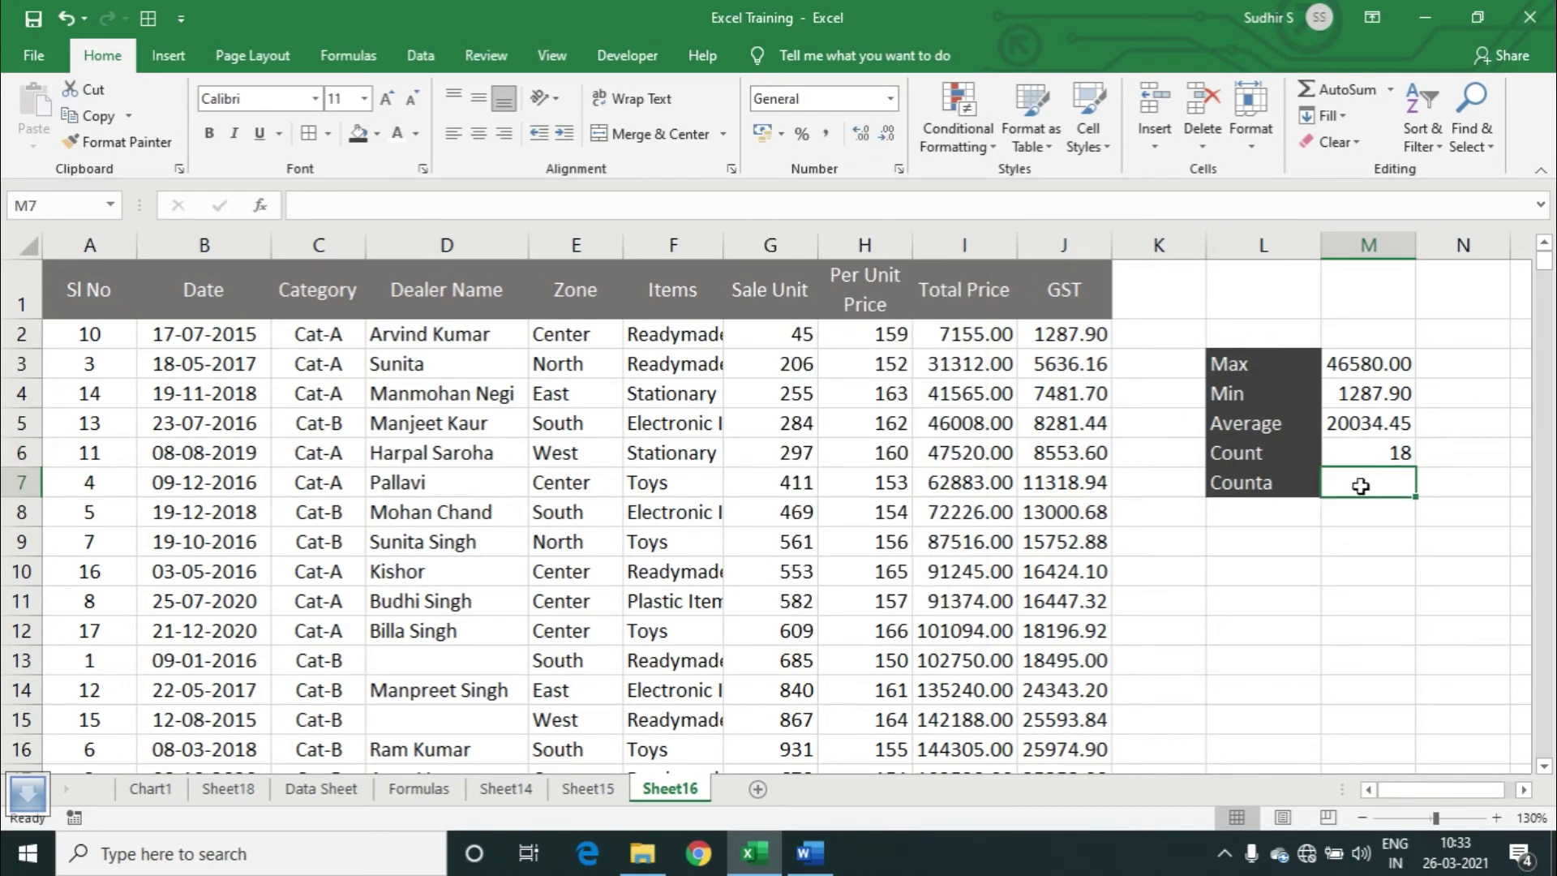
Enter =COUNT(D2:D10) in M10 to test COUNT on the dealer name text, and review the formula.
click(1349, 561)
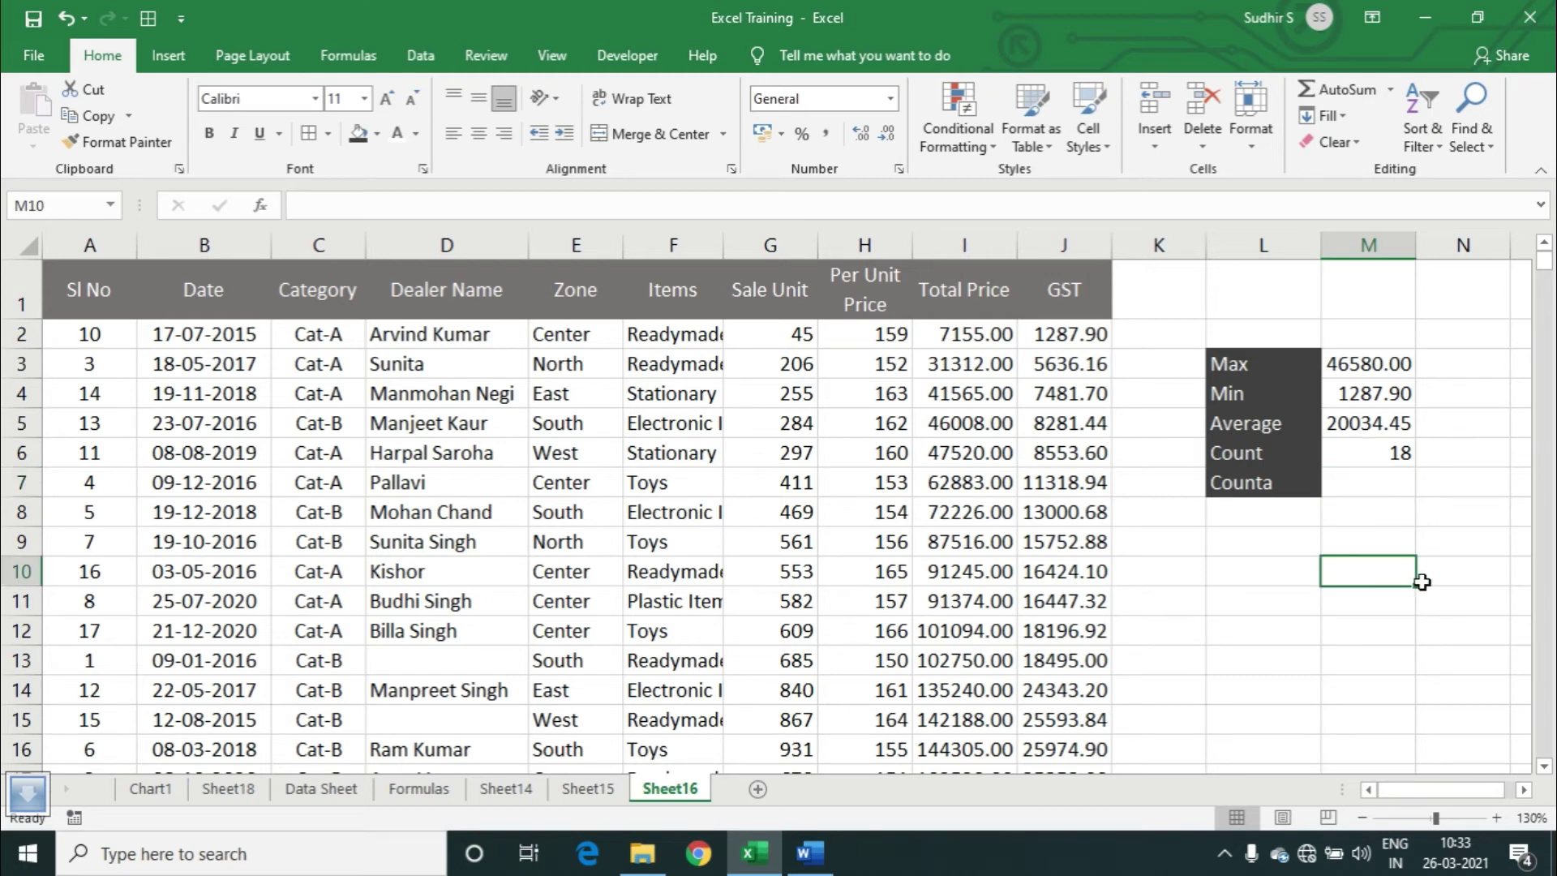
text(=COUNT()
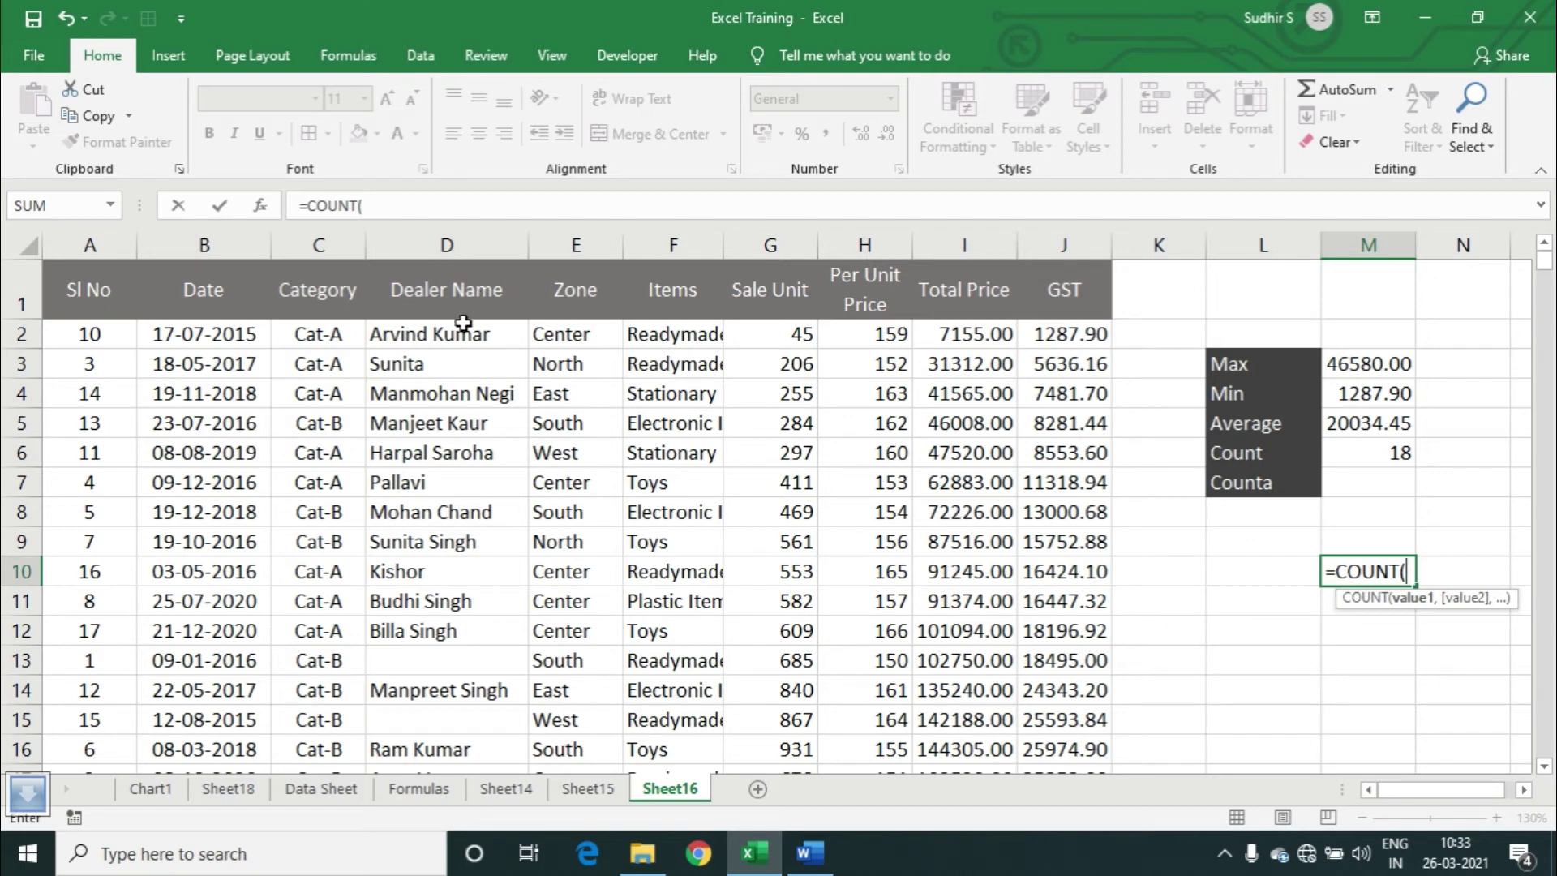
drag(460, 331, 460, 566)
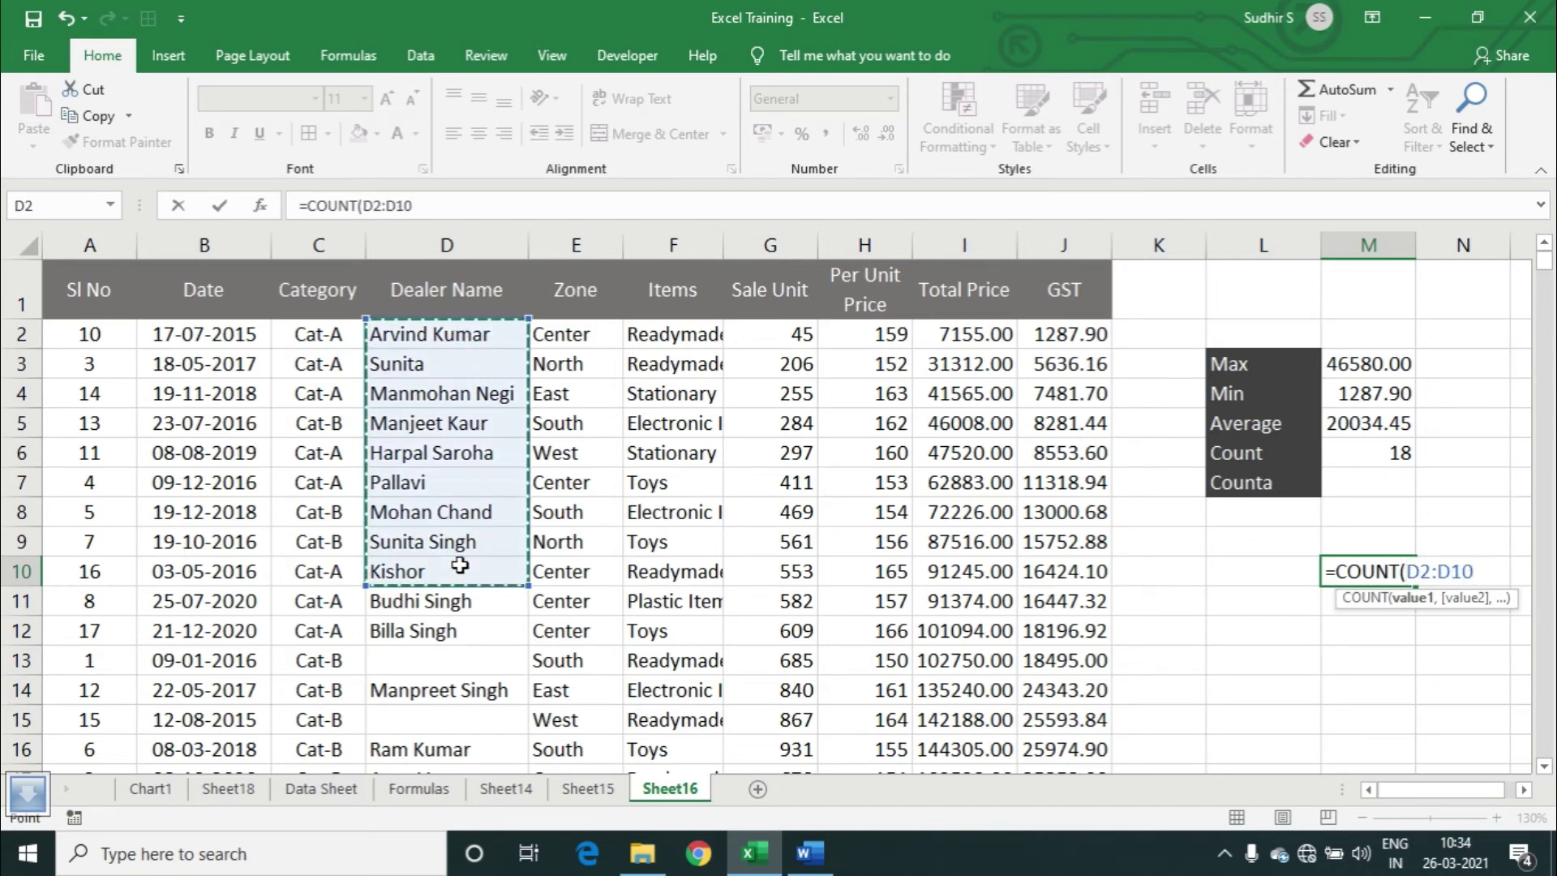
text())
key(Return)
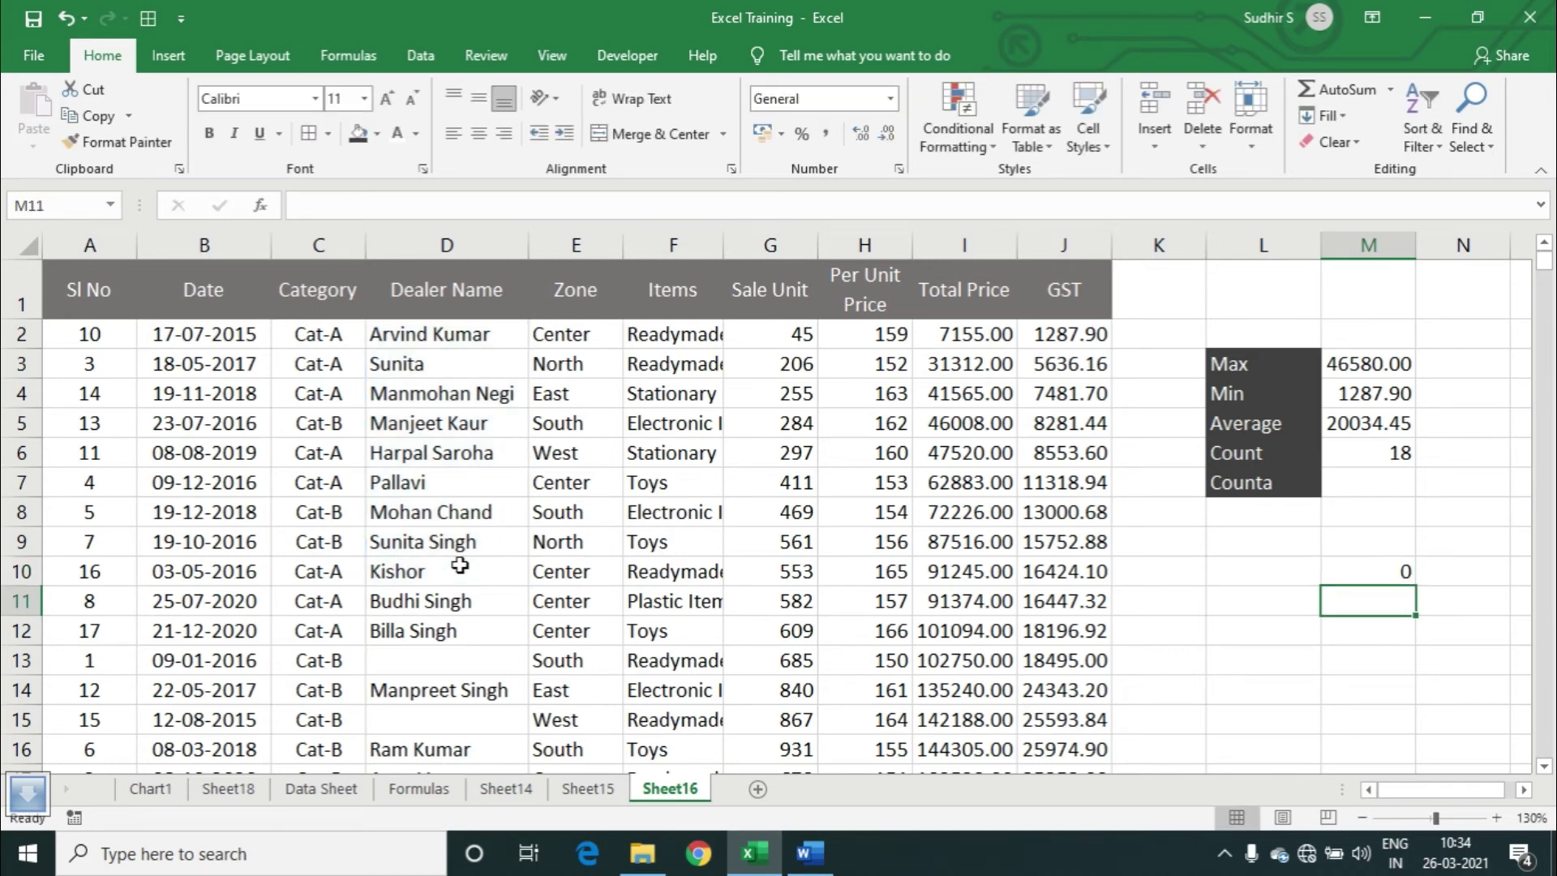
key(Up)
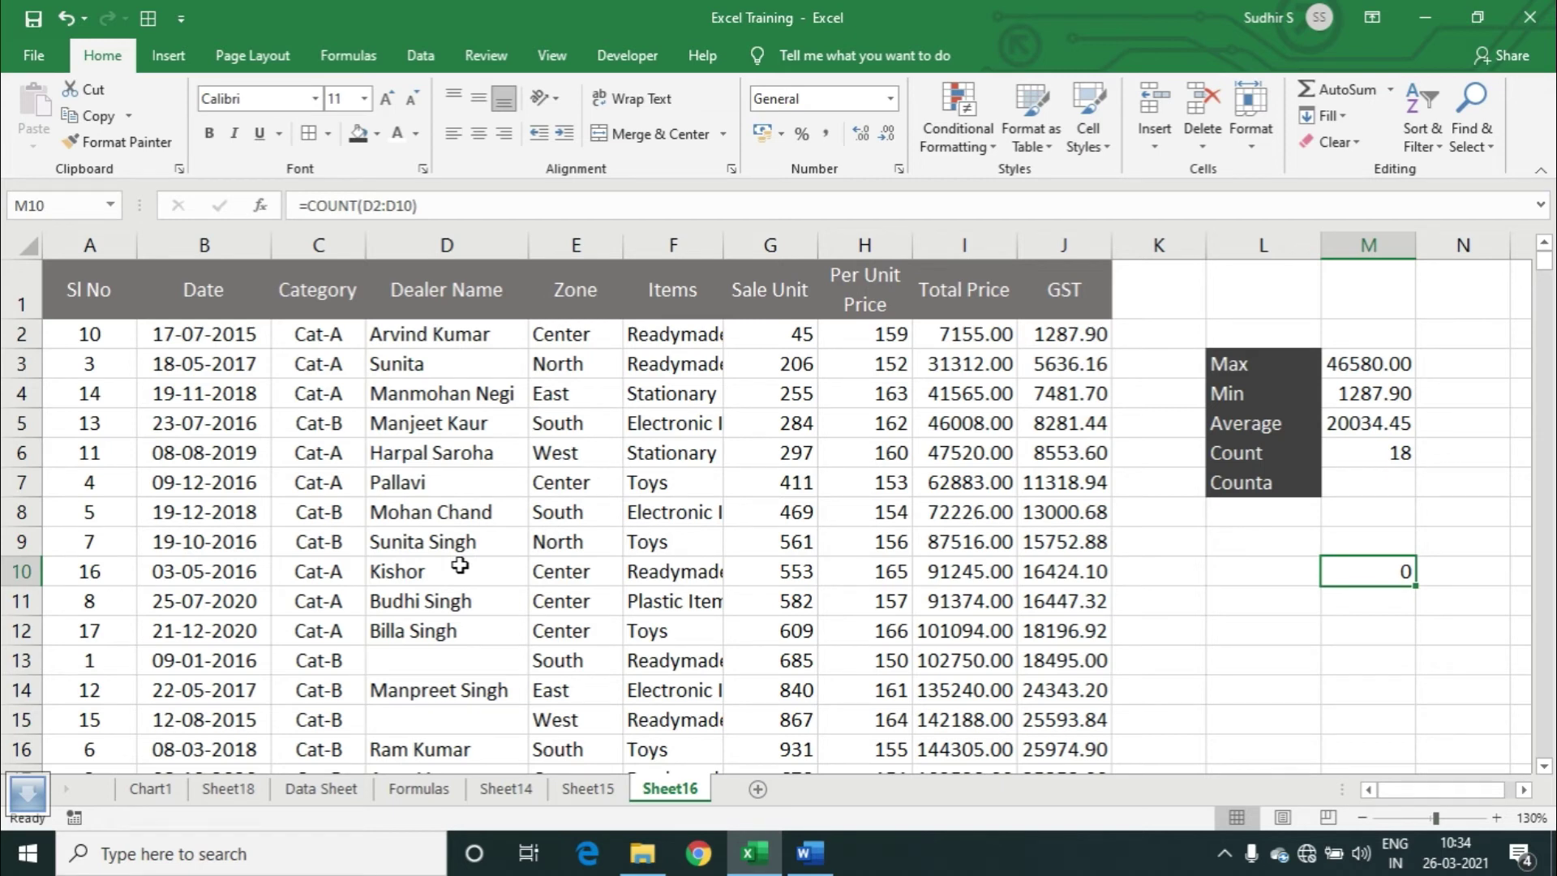
key(F2)
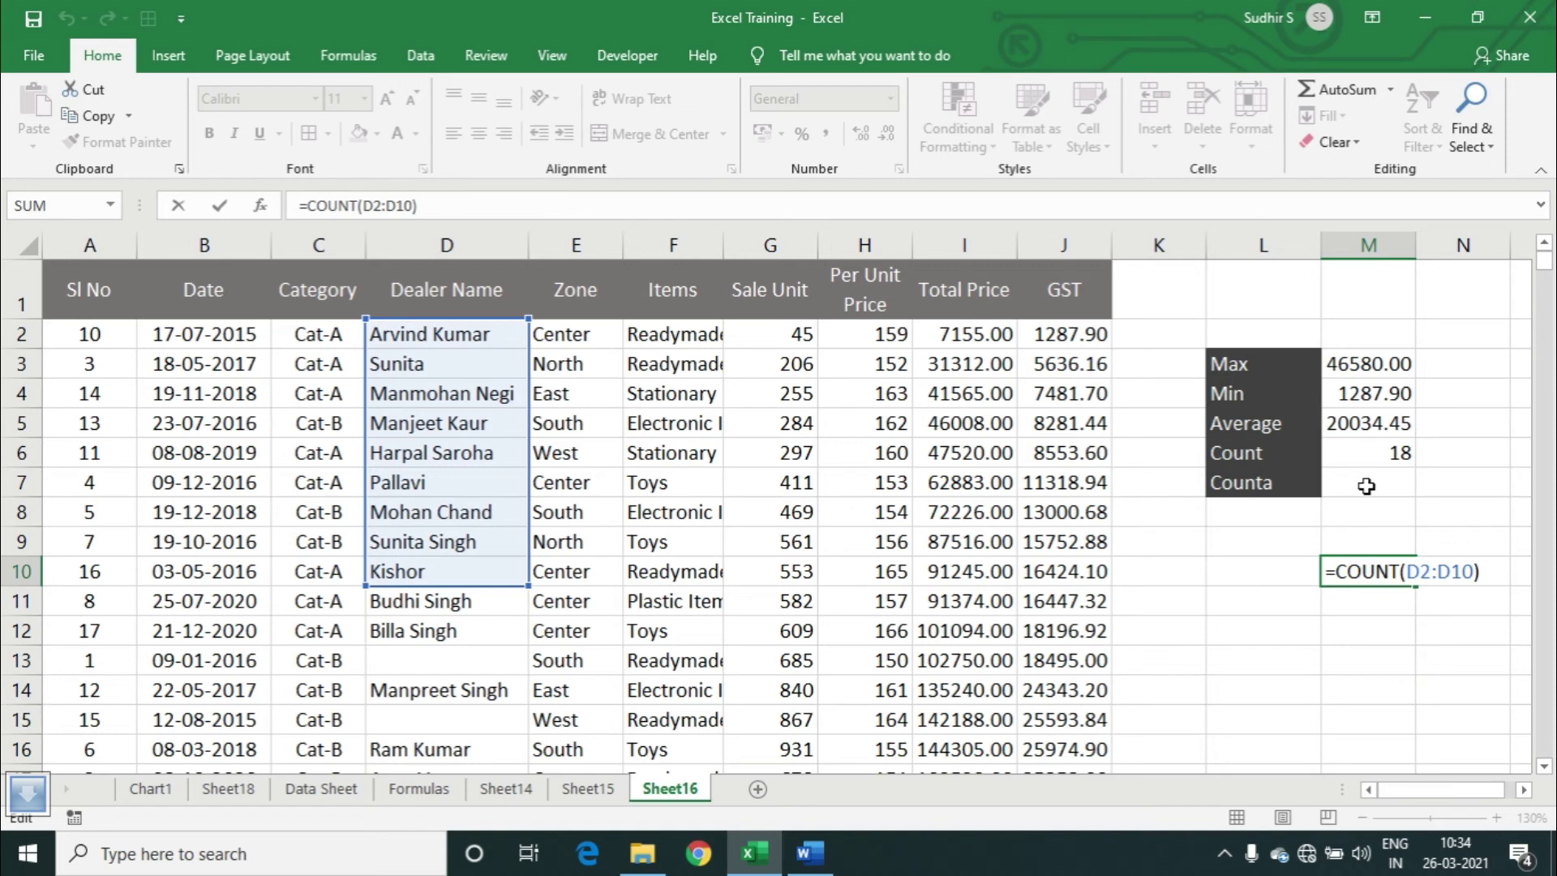
key(ctrl+Return)
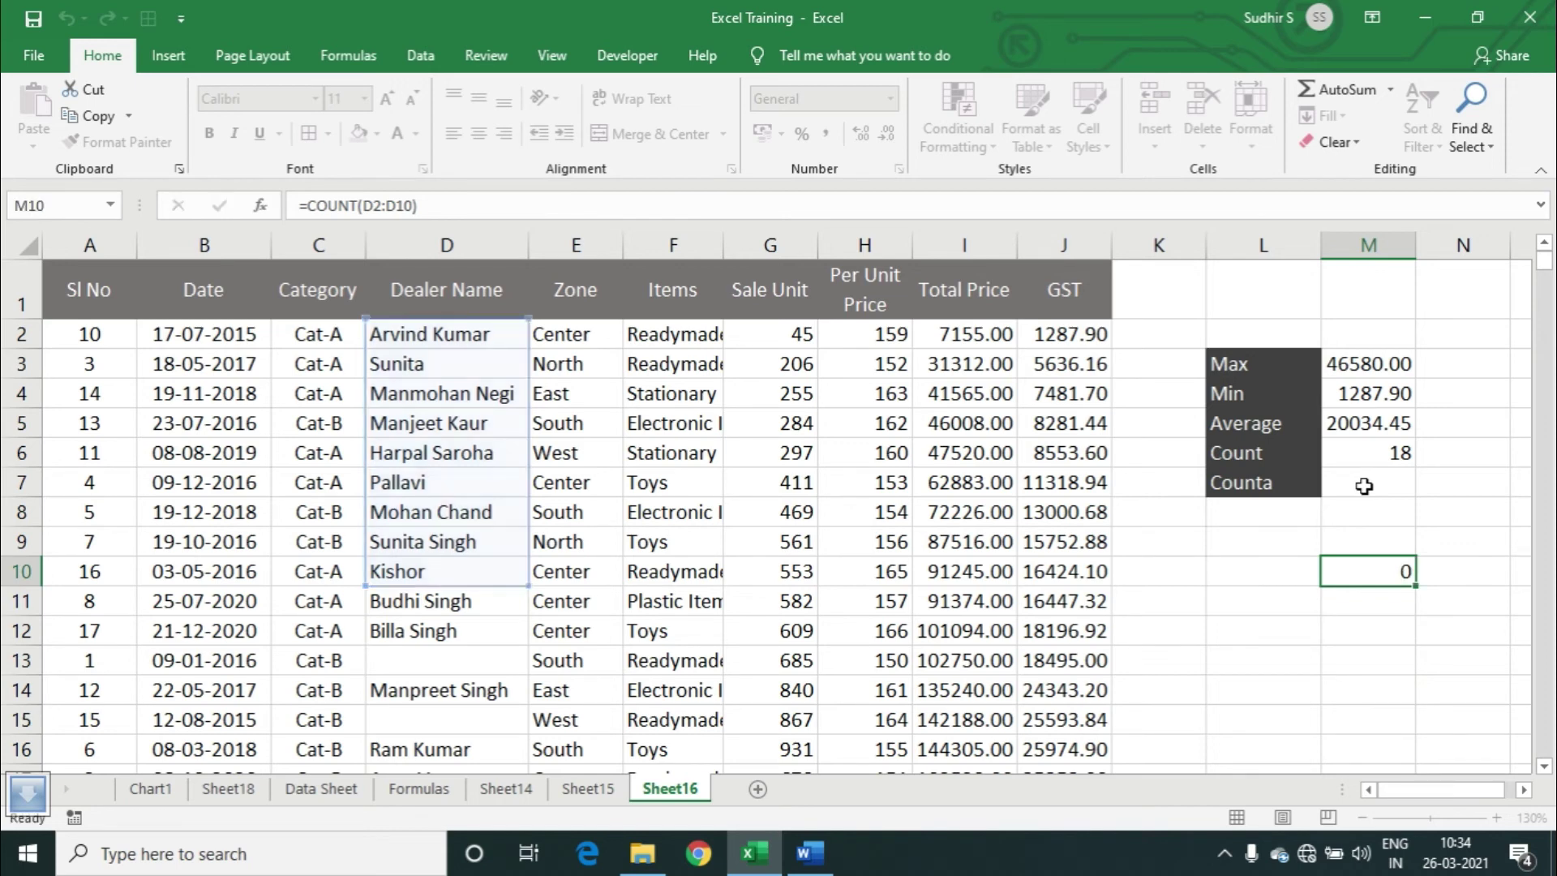
Enter =COUNTA(D2:D11) in M7 to count the non-empty dealer name cells.
click(1364, 486)
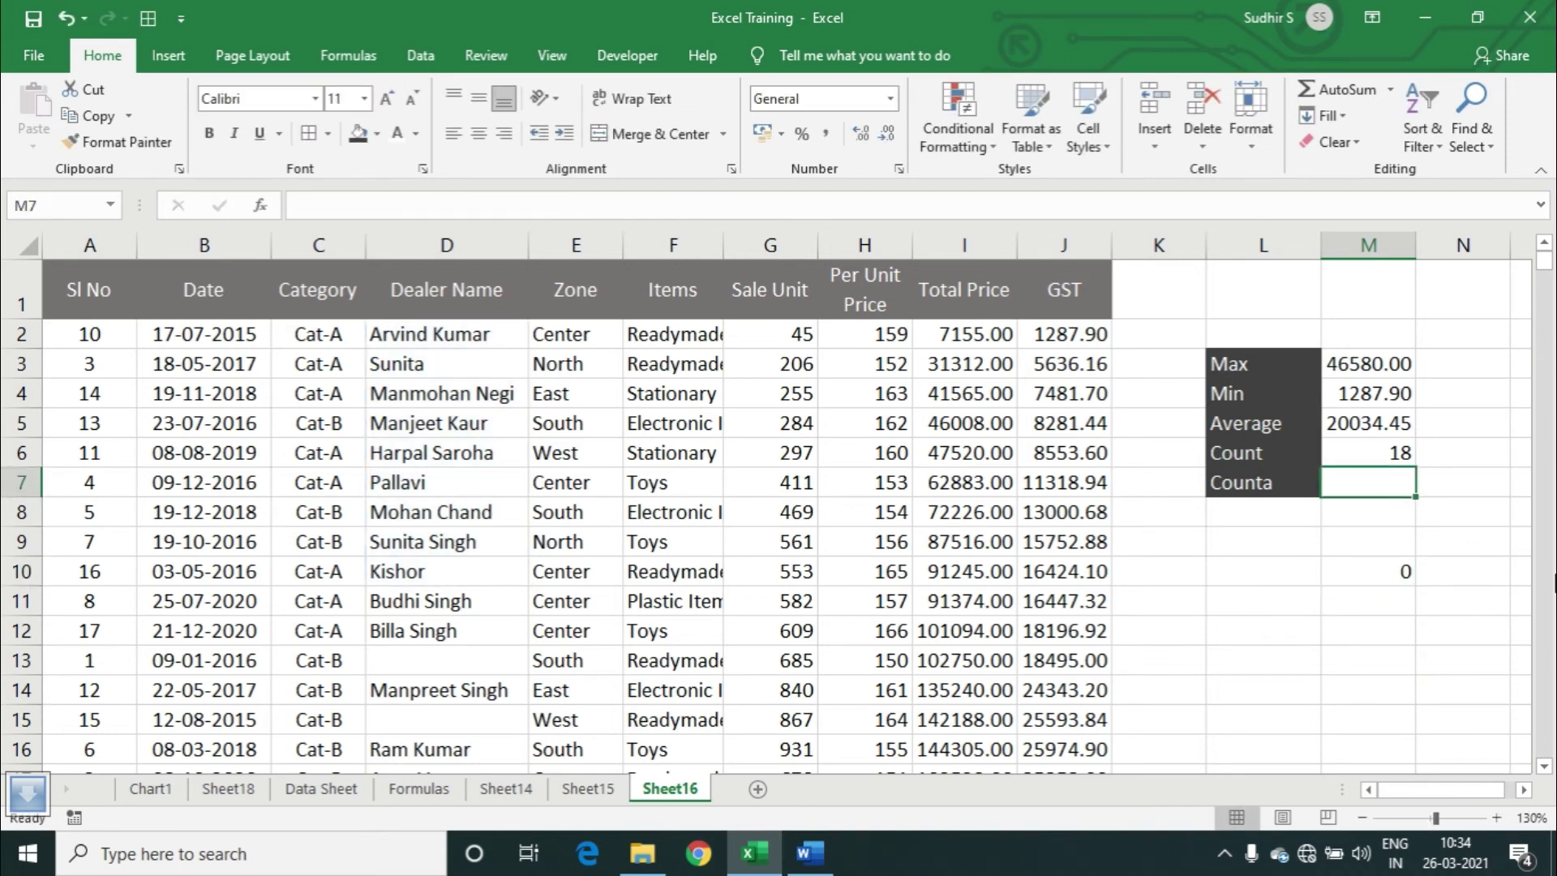
text(=count)
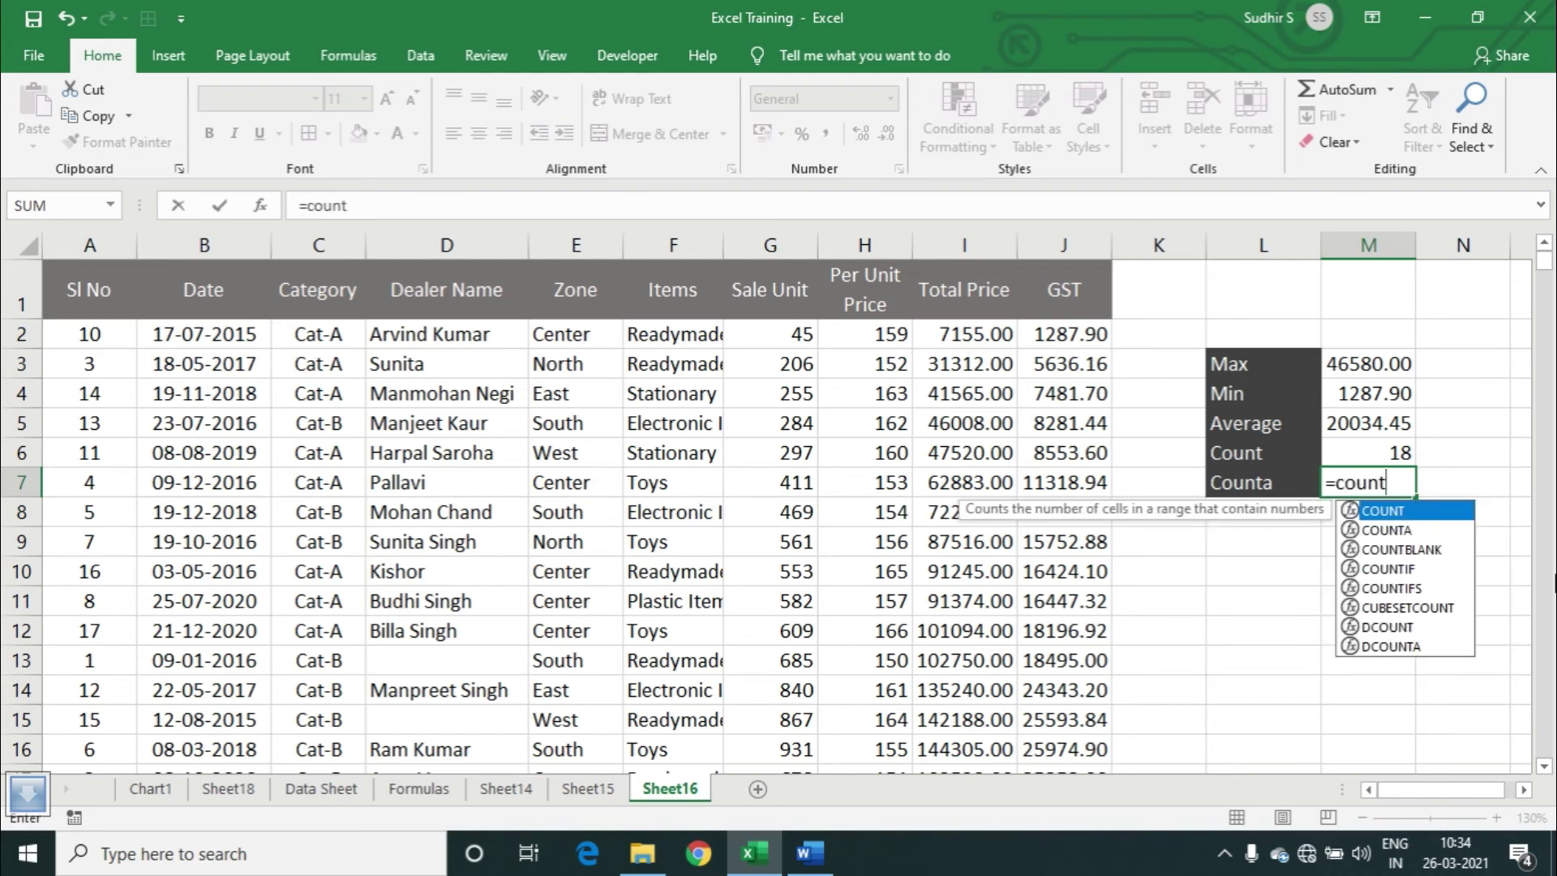
text(a)
key(Tab)
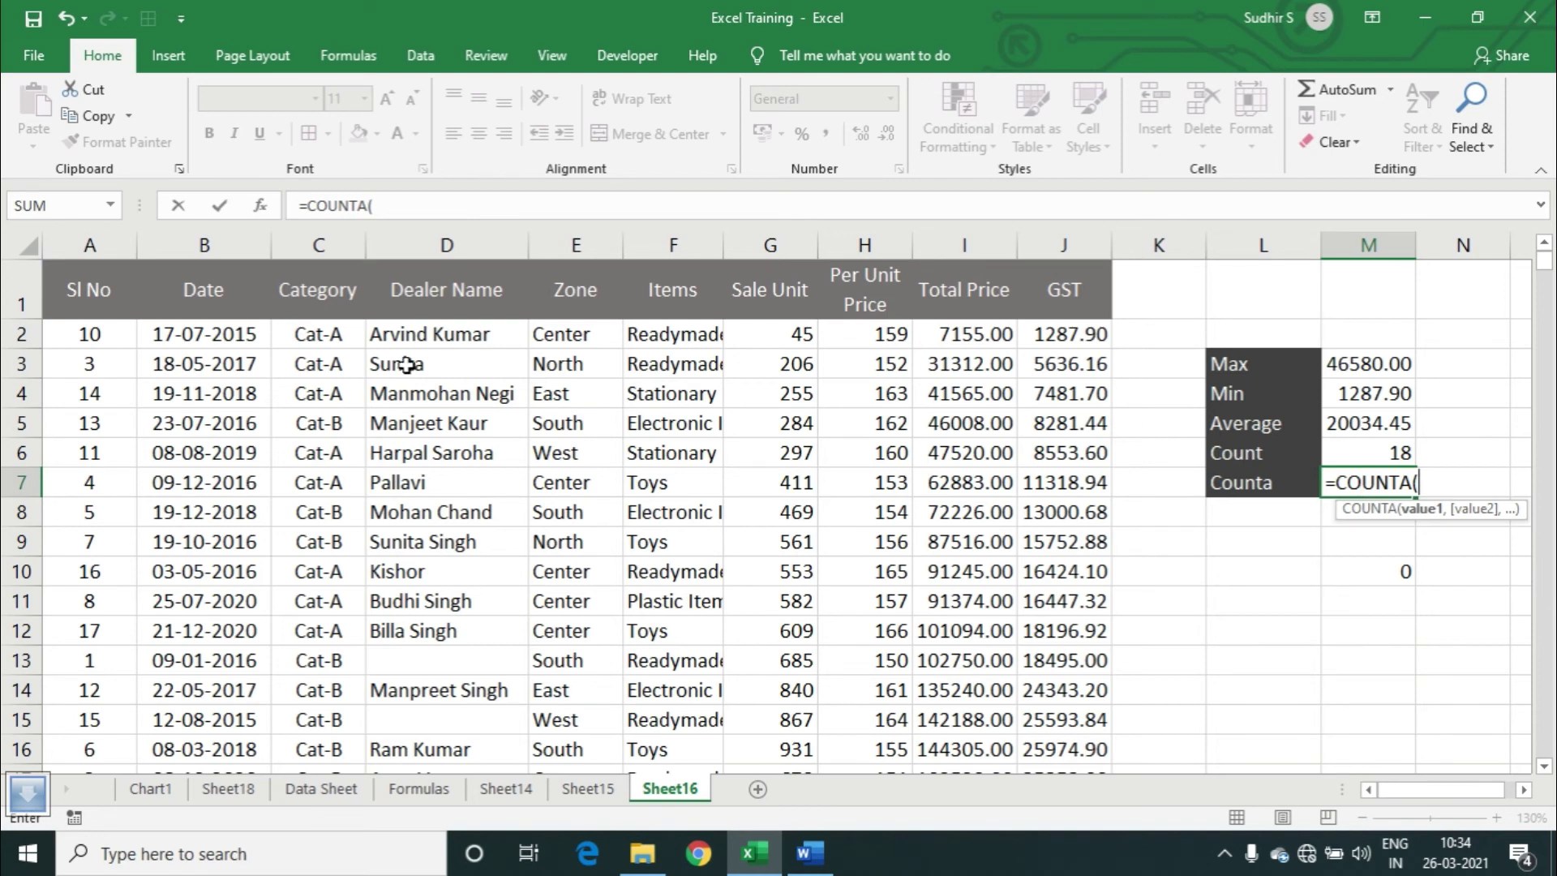
drag(405, 335, 402, 604)
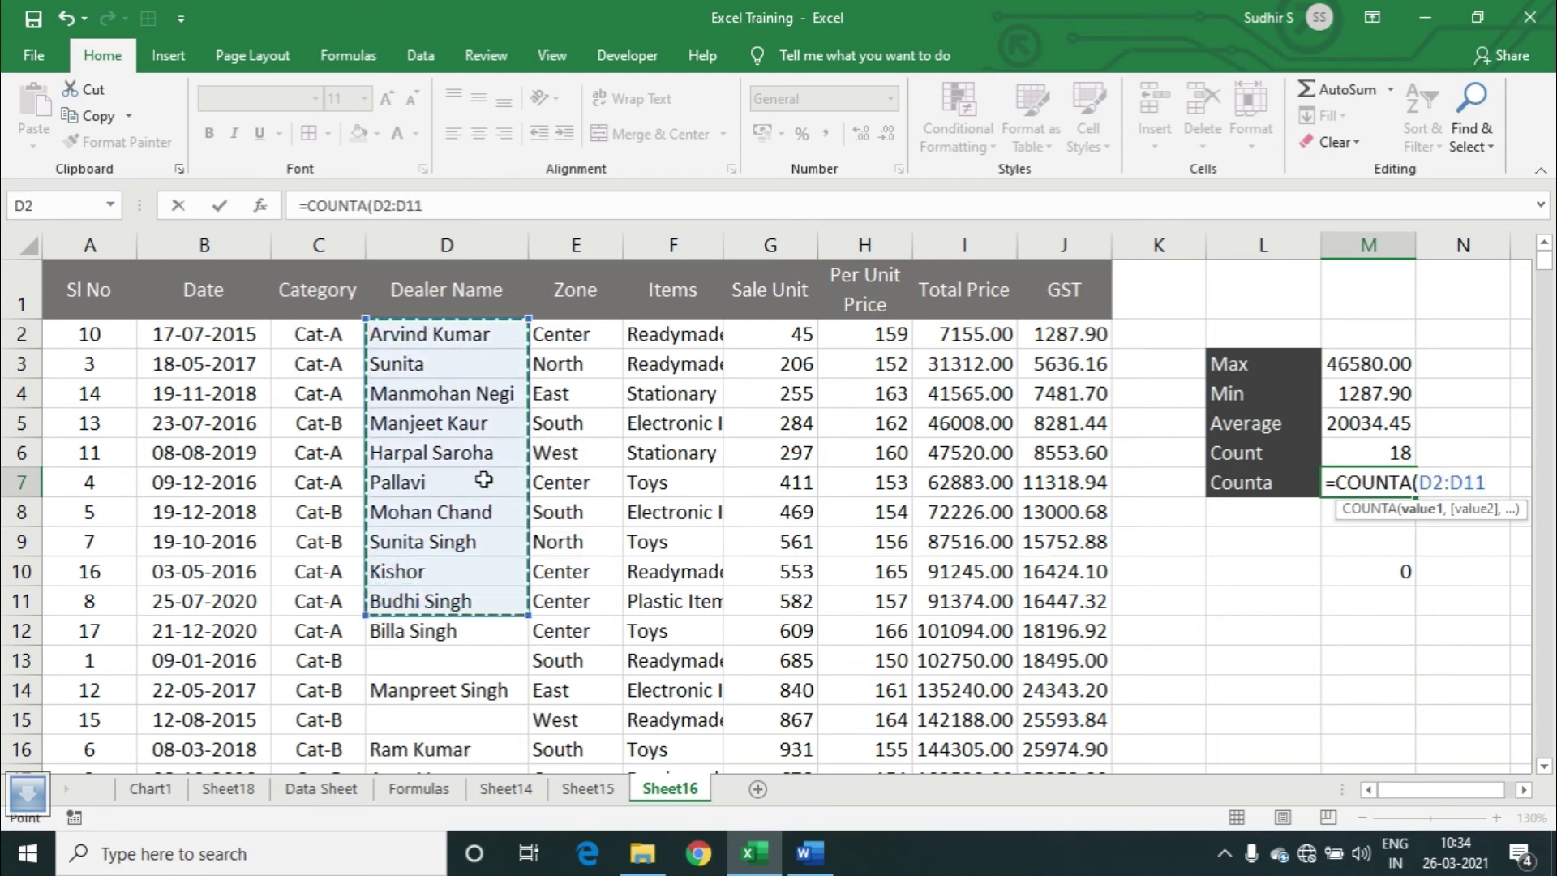
text())
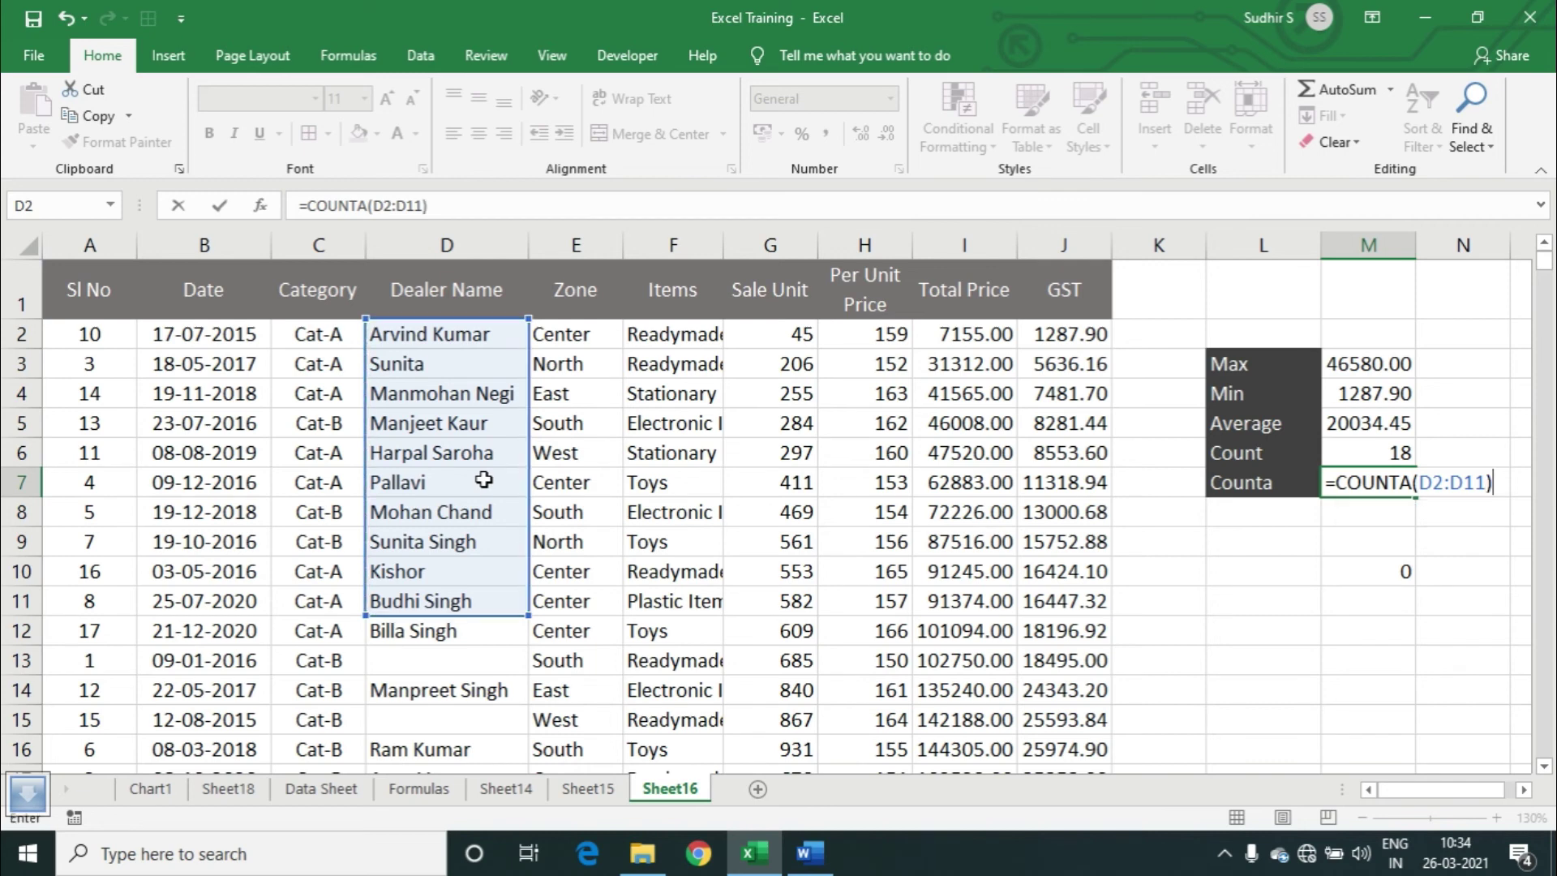
key(Return)
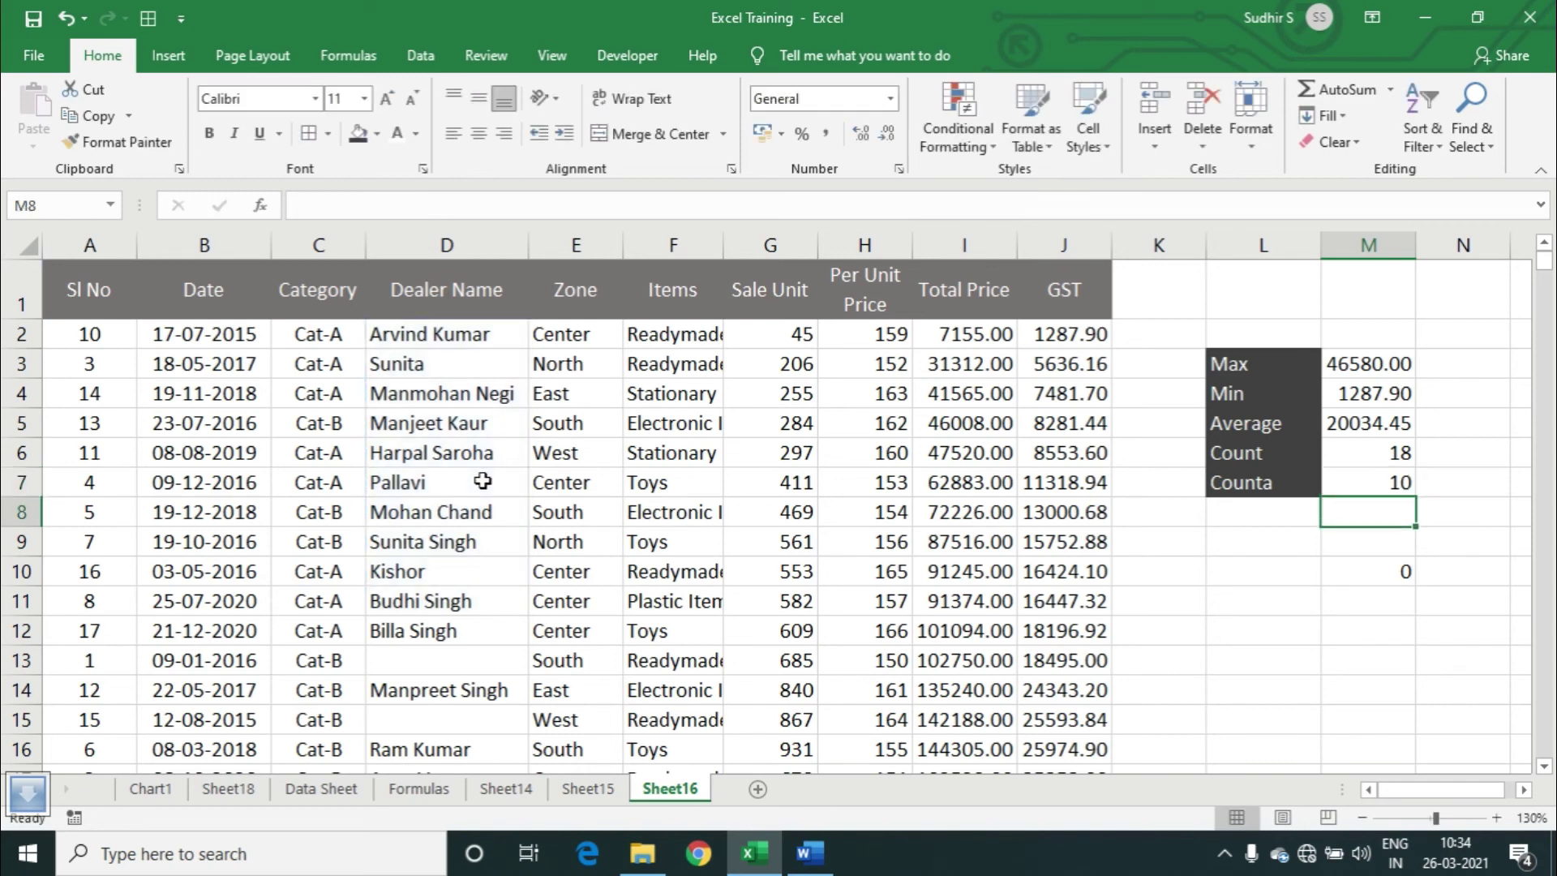
key(Up)
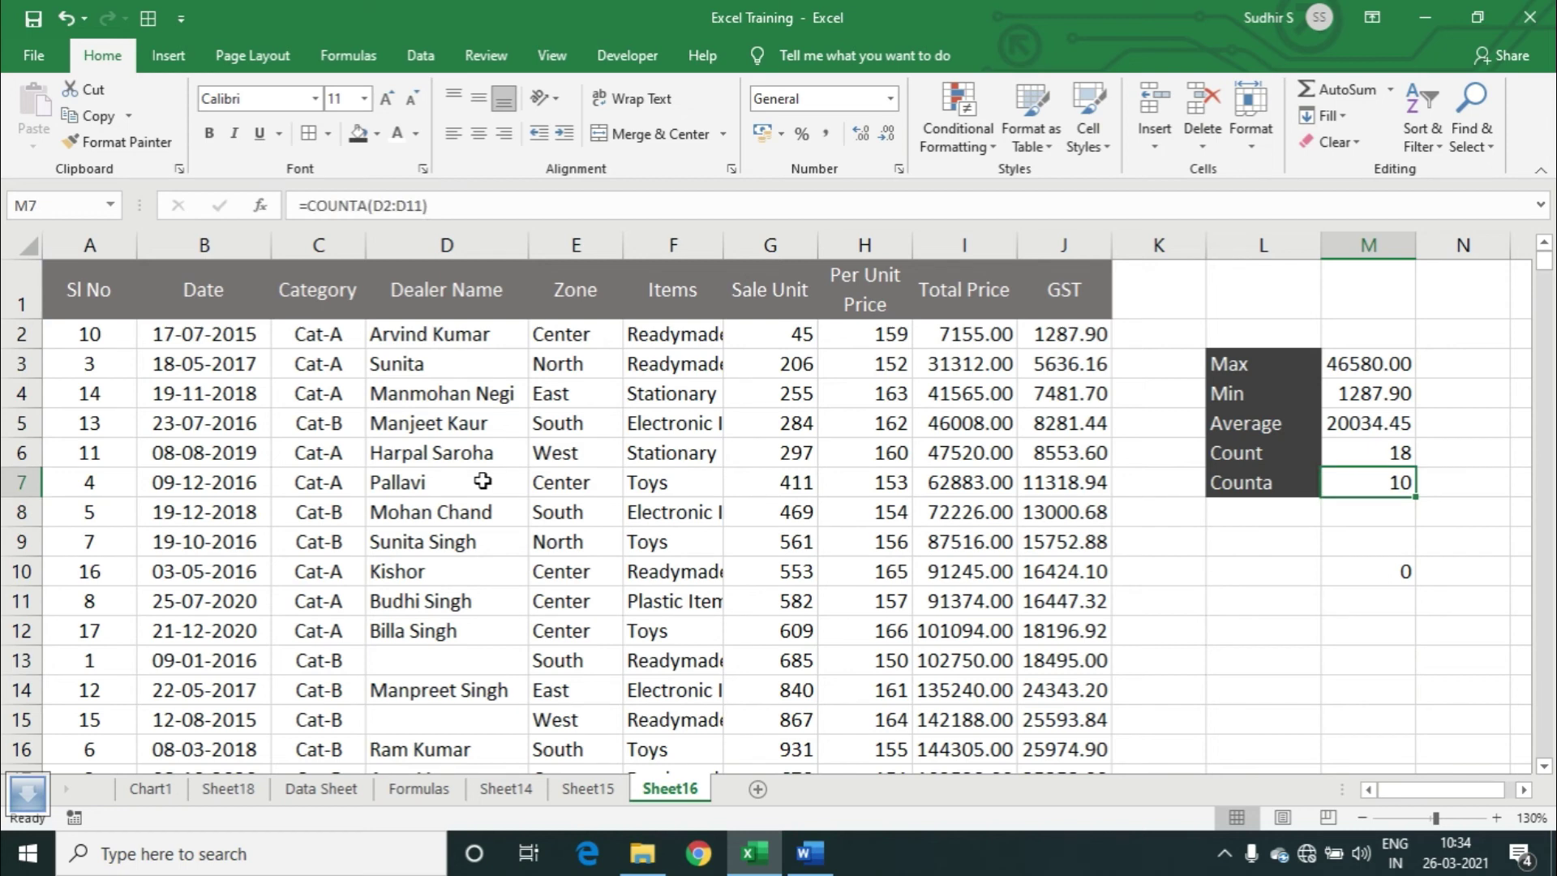
Clear the GST values in J4, J7 and J9 to test how the Count result responds to blanks.
click(1076, 400)
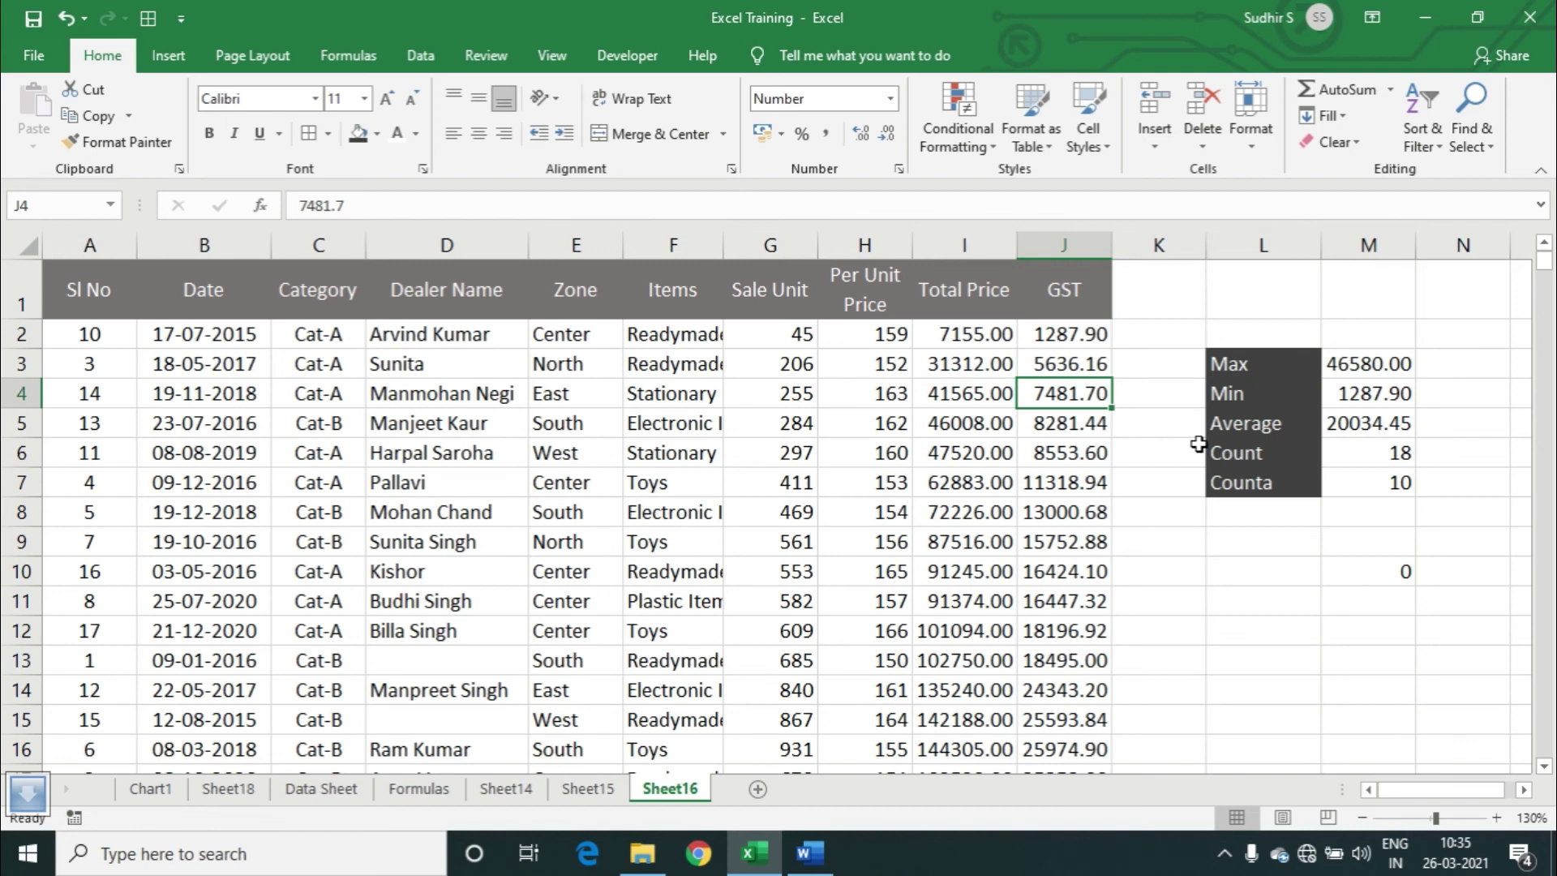
key(Delete)
key(Down)
key(Down)
key(Down)
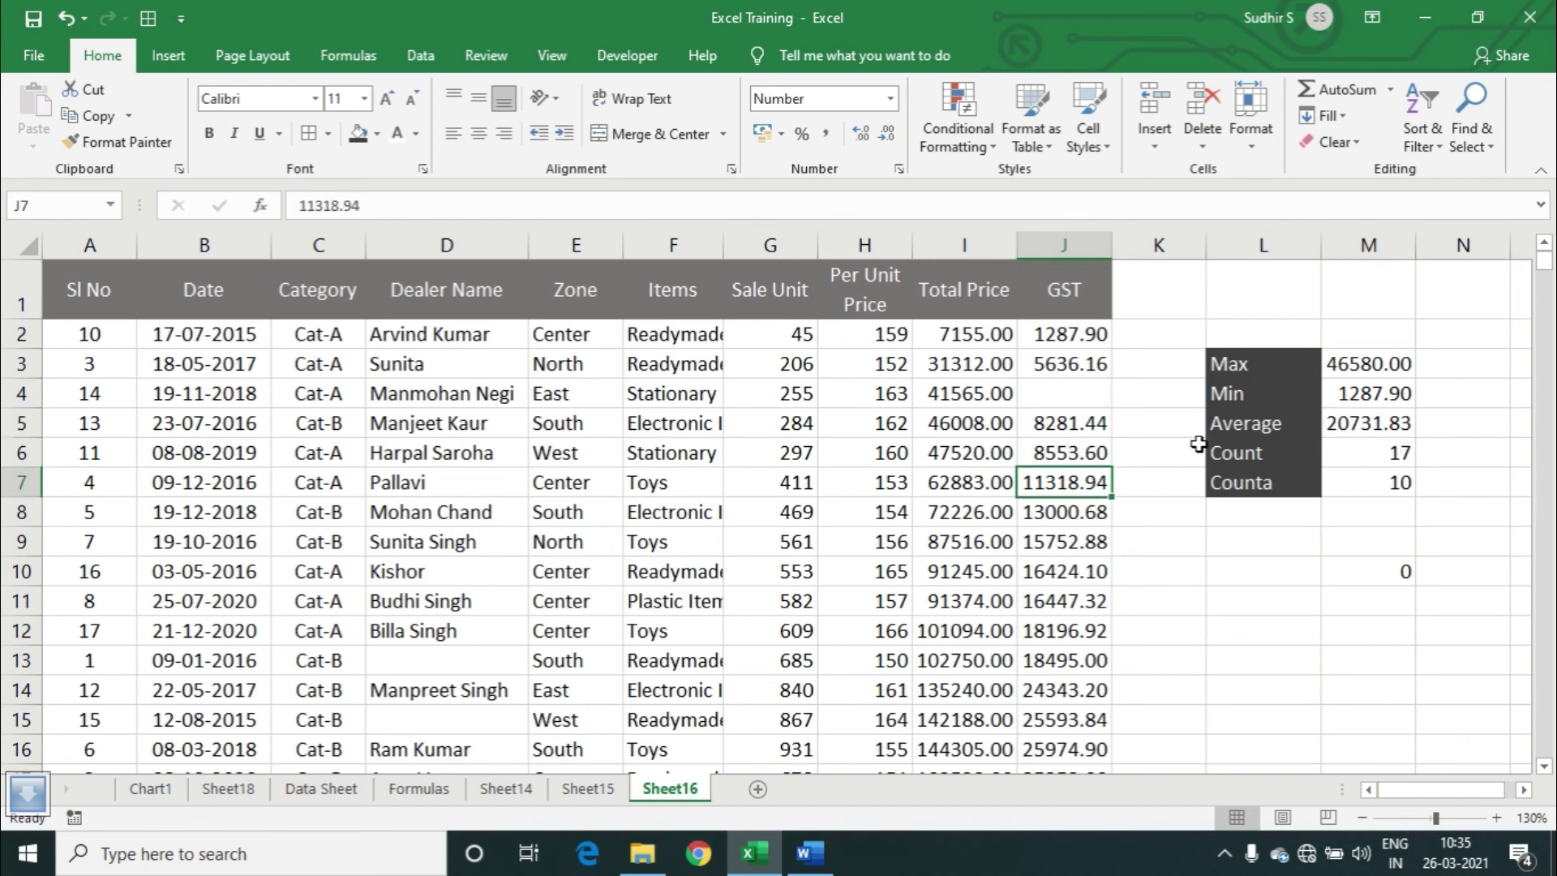
key(Delete)
key(Down)
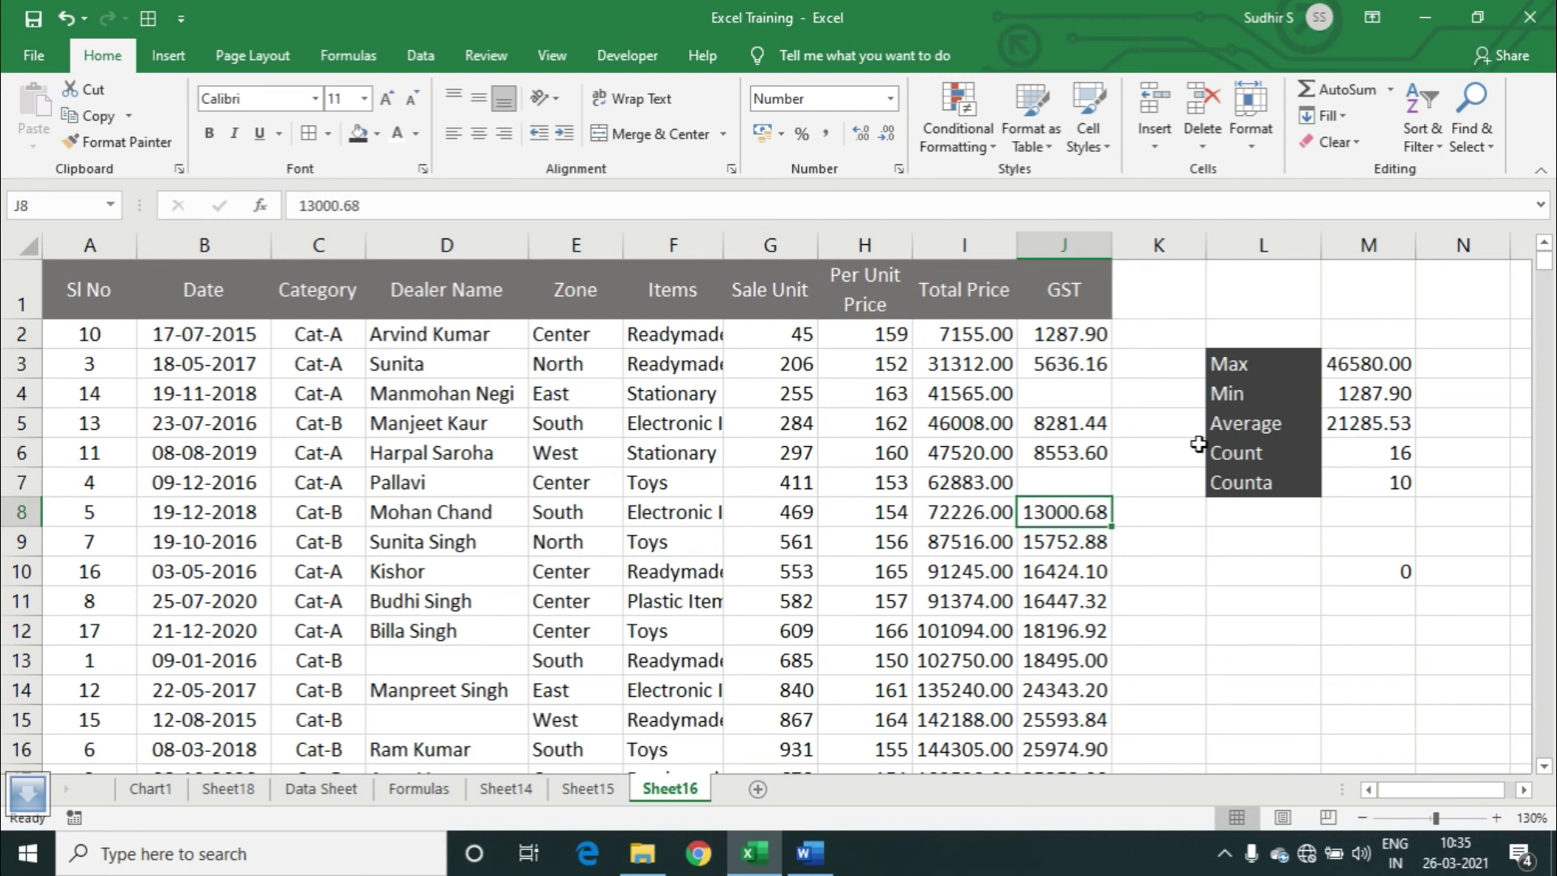
key(Down)
key(Delete)
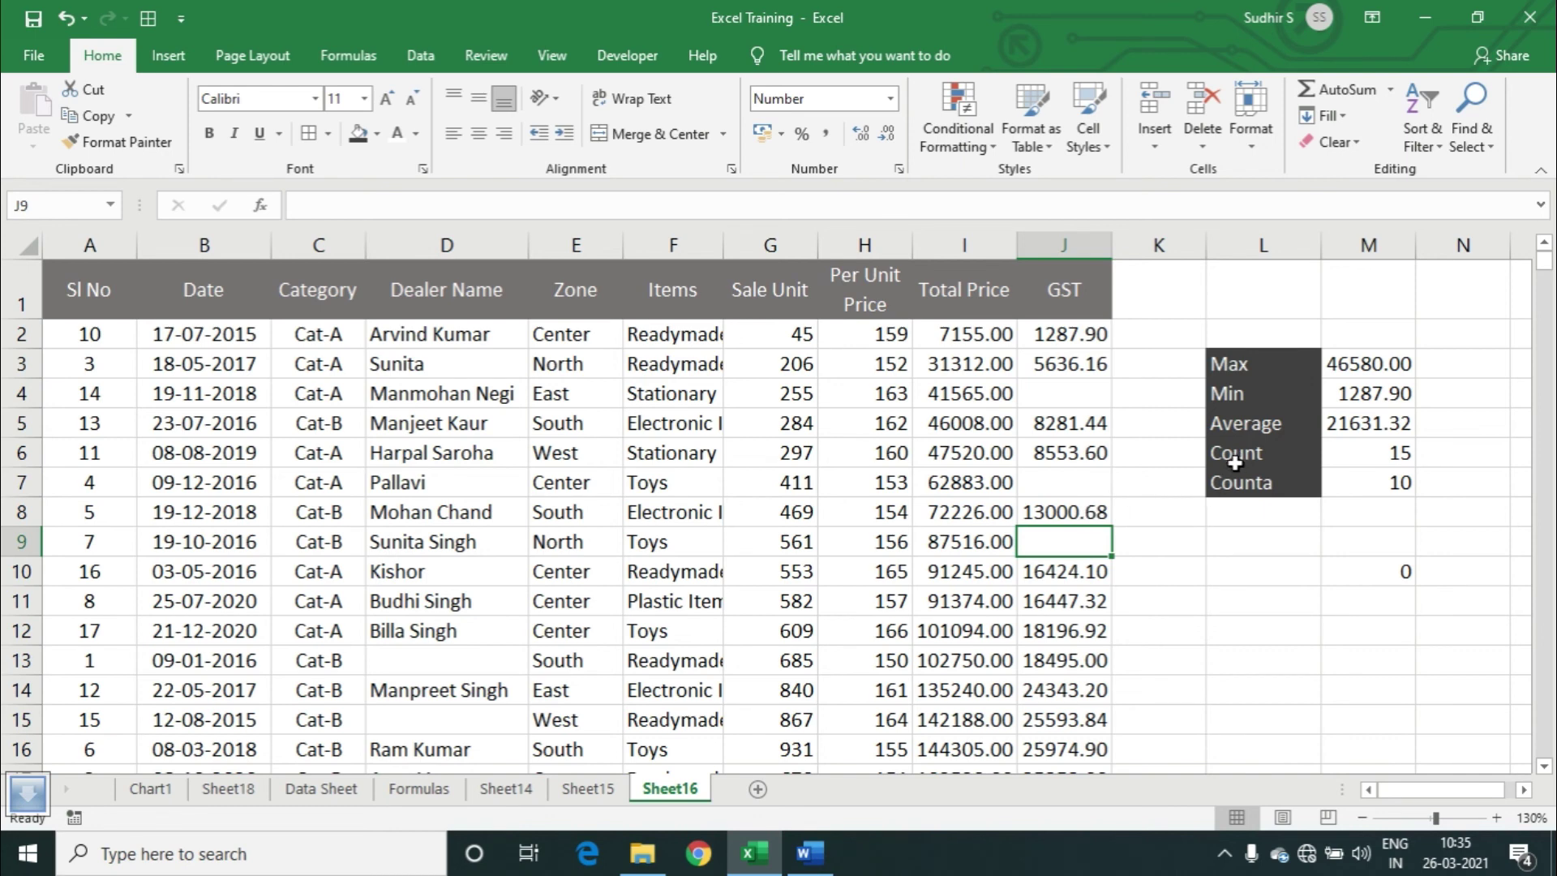
Clear the dealer names in D4, D6 and D8 to test how the Counta result responds to blanks.
click(464, 395)
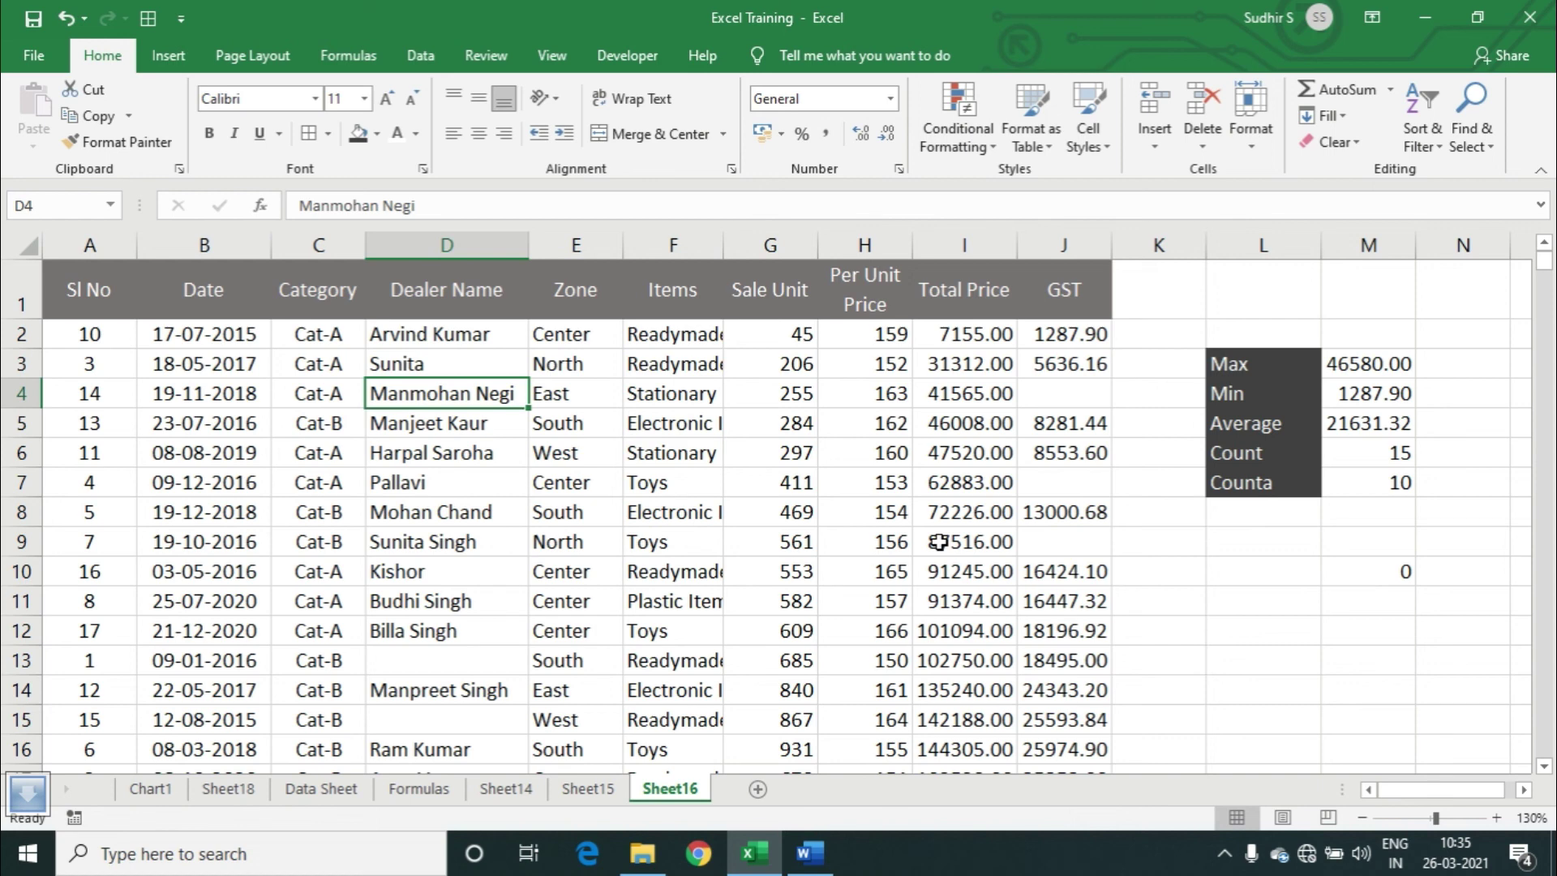
key(Delete)
key(Down)
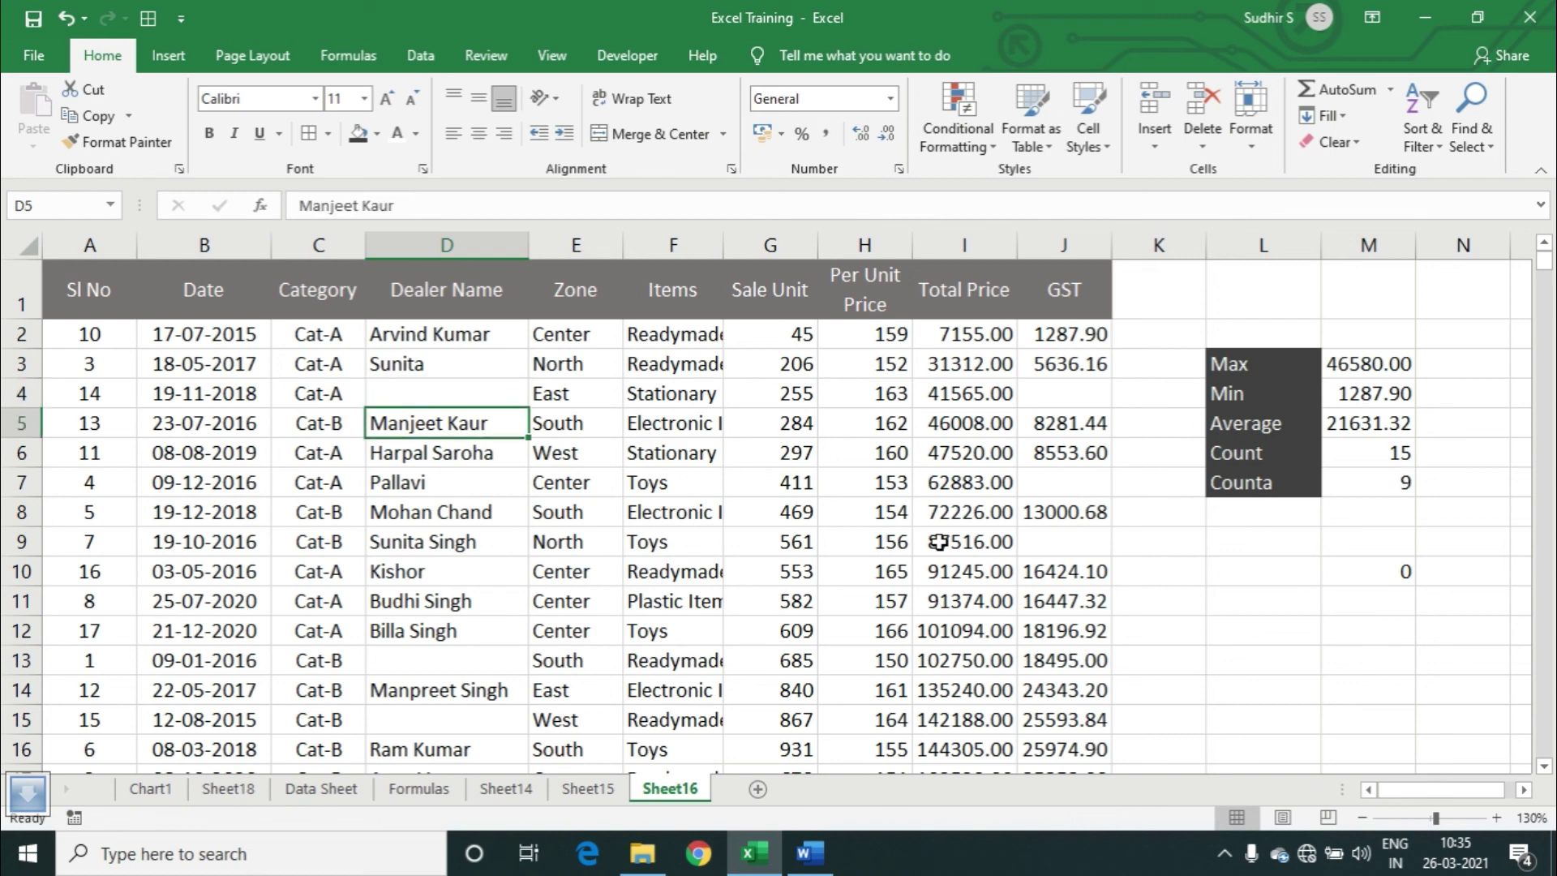
key(Down)
key(Delete)
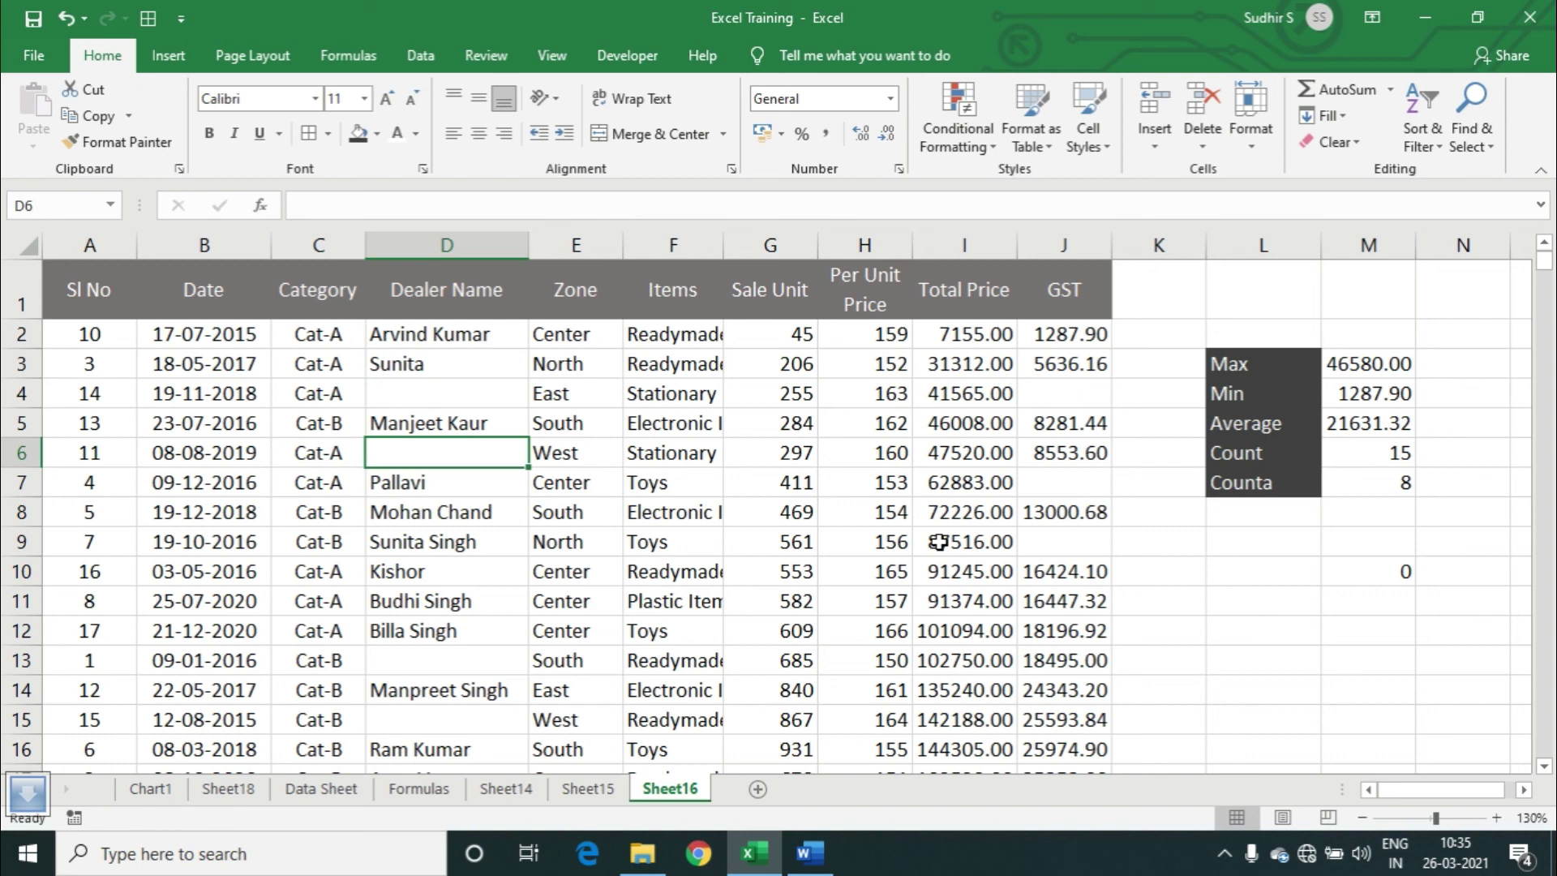
key(Down)
key(Down)
key(Delete)
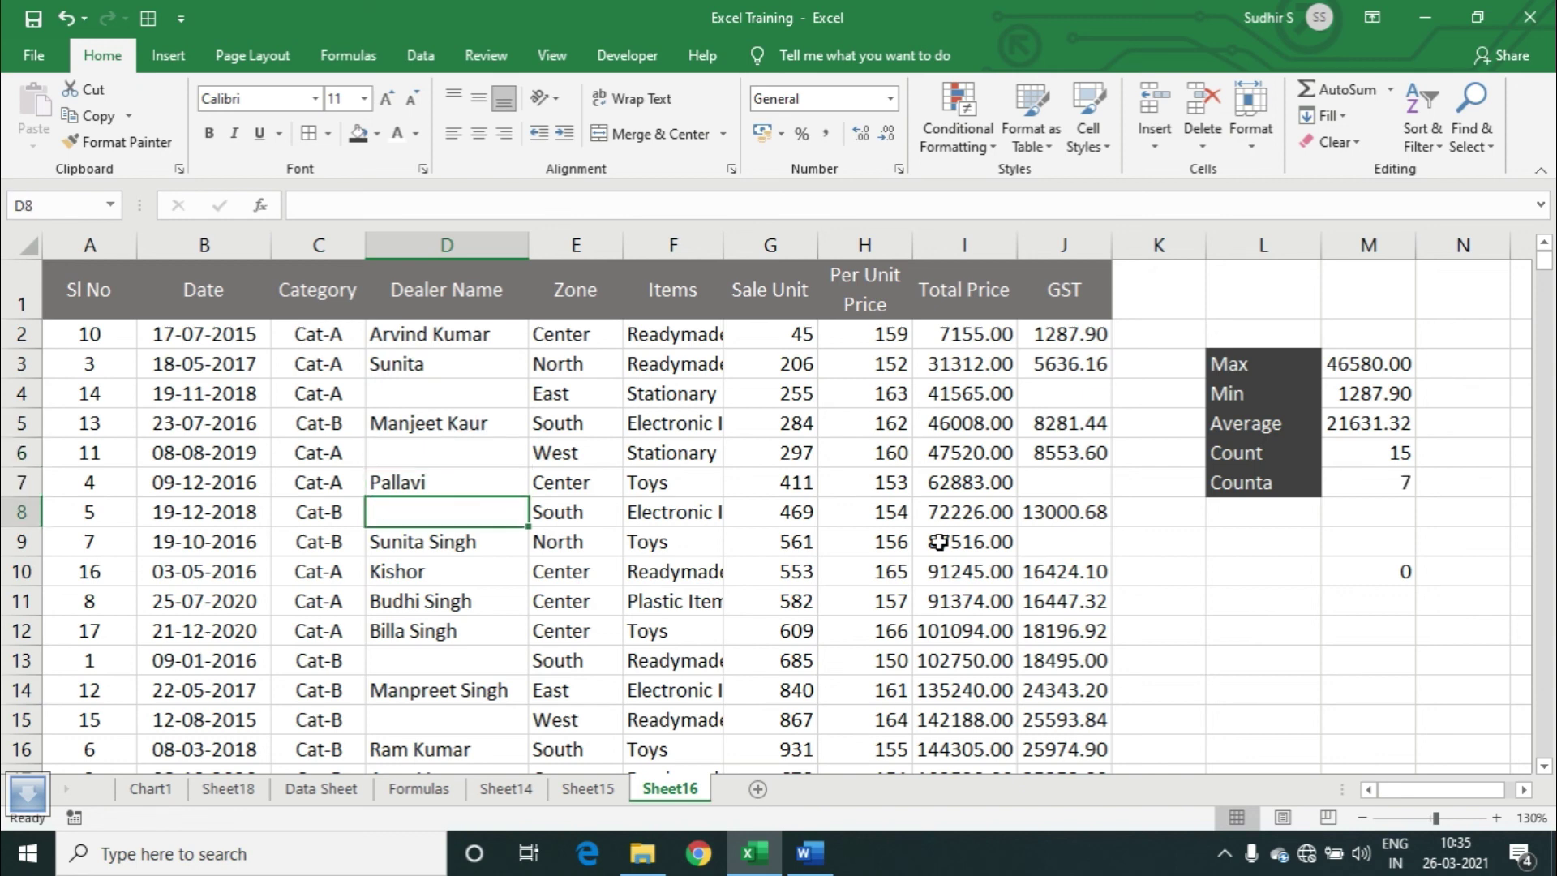